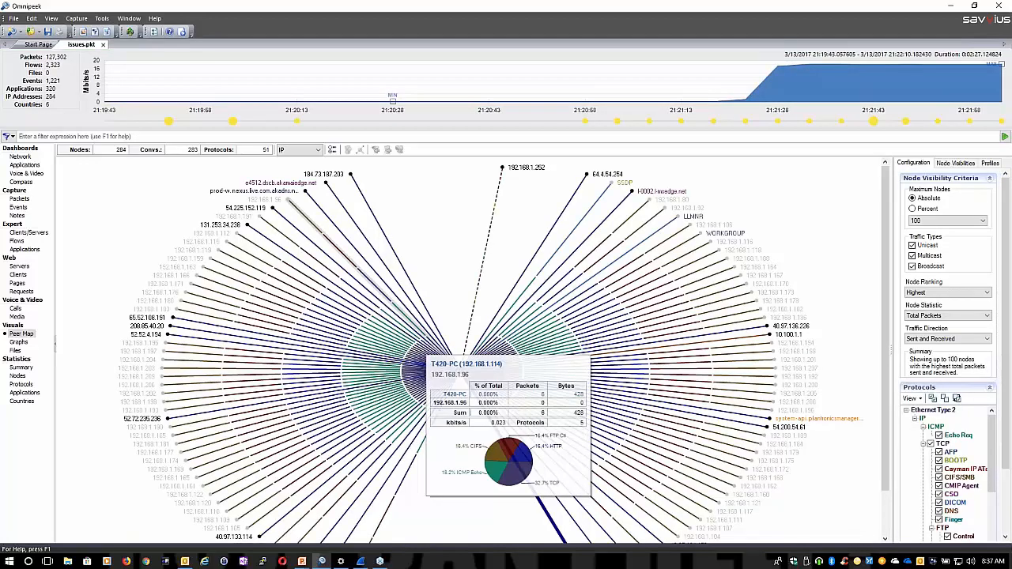
View the Network dashboard for issues.pkt and browse the capture's packet list
click(19, 157)
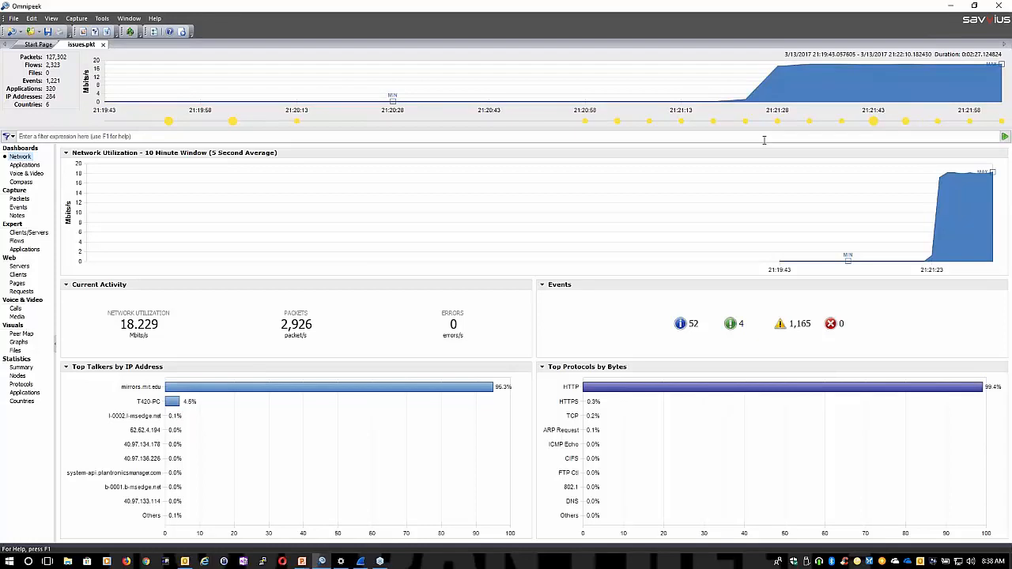
click(17, 199)
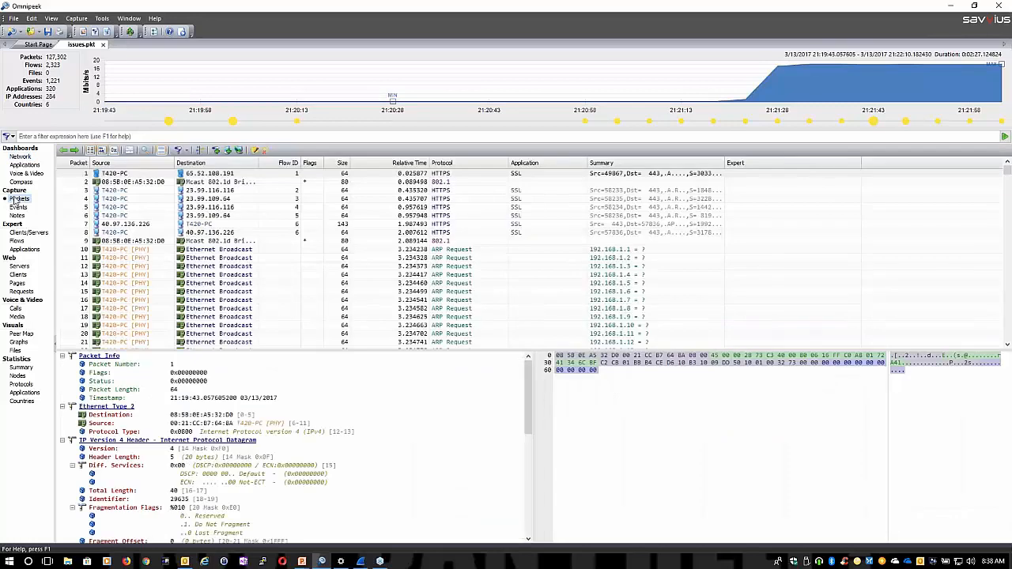
scroll(227, 260, down, 7)
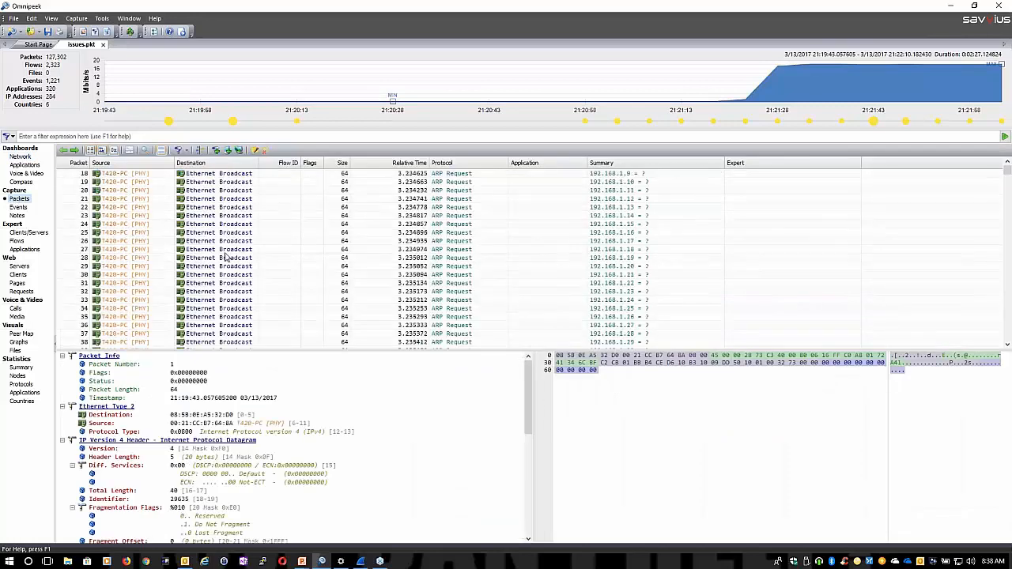
Switch to Wireshark and open the recent capture file issues.pkt
key(alt+Tab)
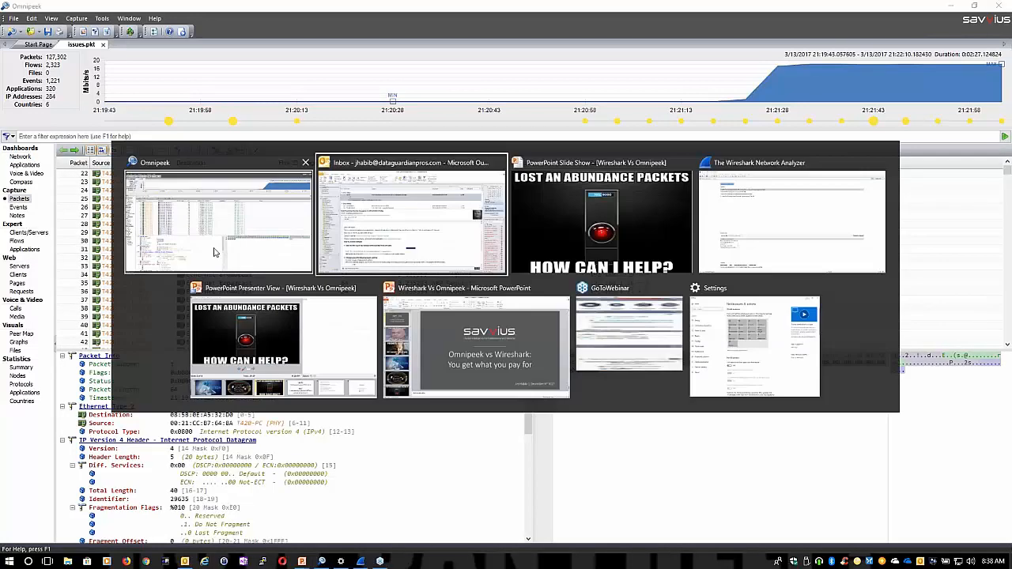
key(alt+Tab)
key(alt+Tab)
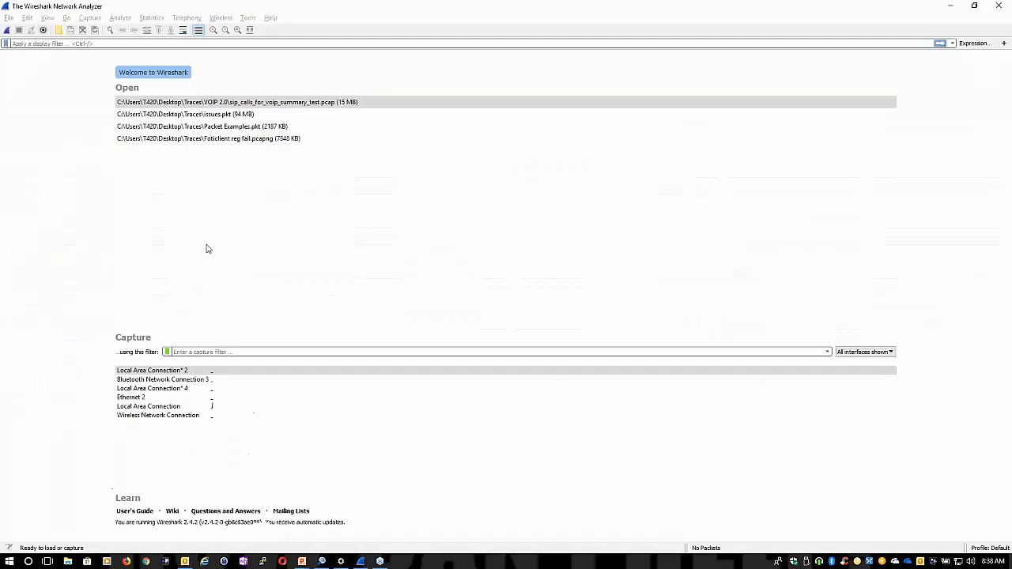
click(211, 119)
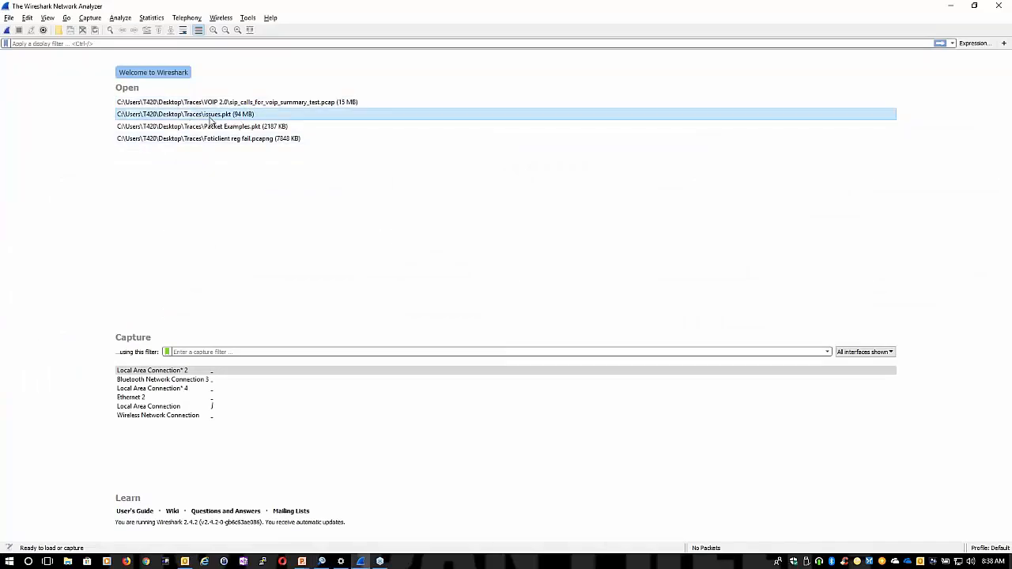
double_click(211, 119)
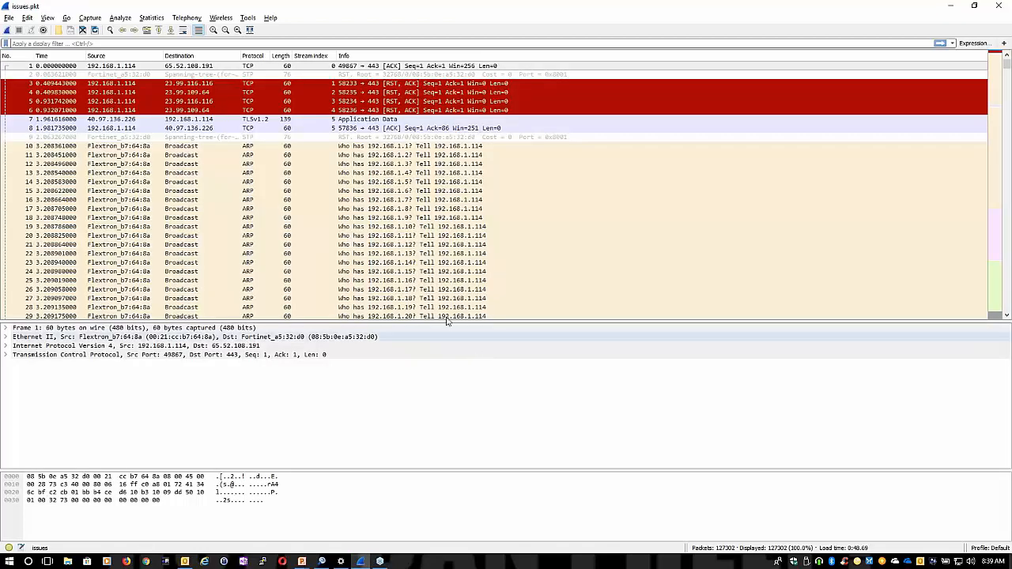
Open the I/O graph for the capture and select the All packets graph
click(156, 22)
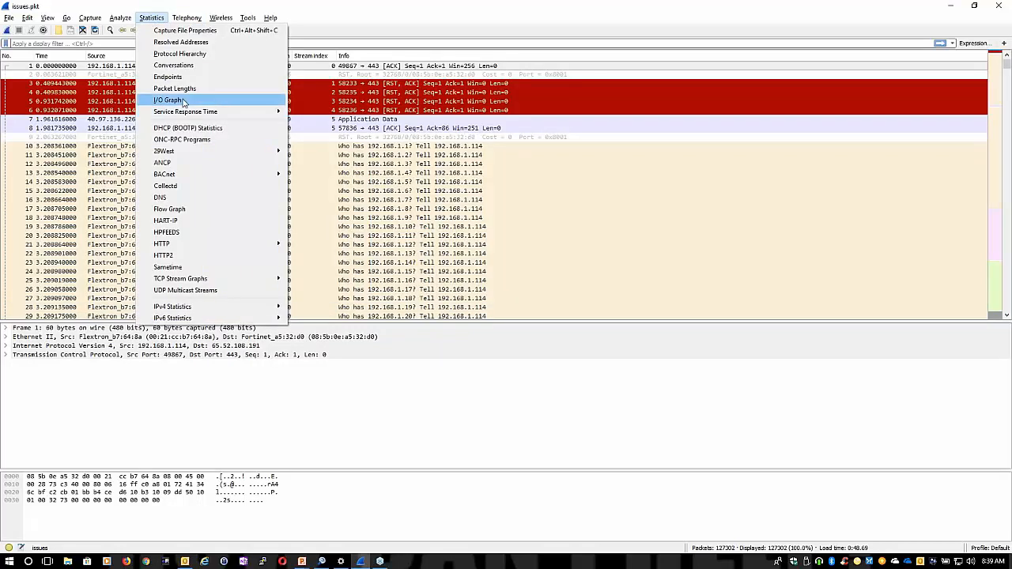
click(183, 102)
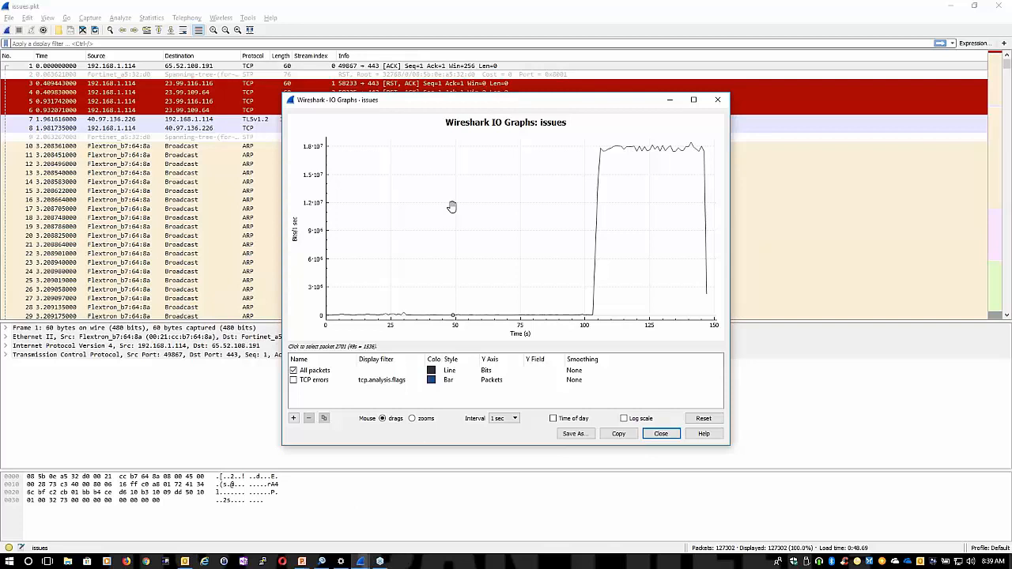
click(503, 375)
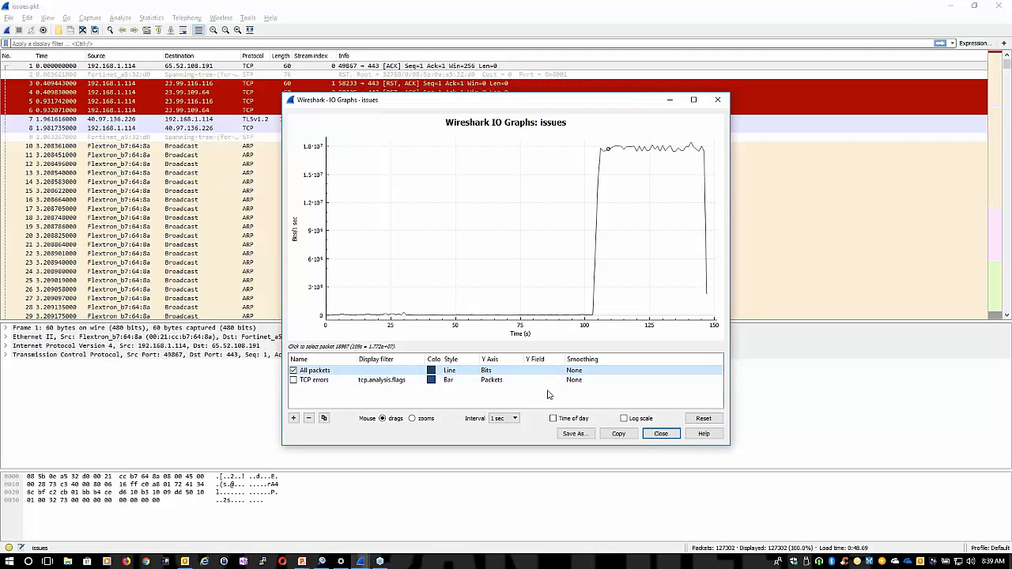
Switch to Omnipeek and examine the high-traffic period in the capture's utilization timeline
key(alt+Tab)
key(alt+Tab)
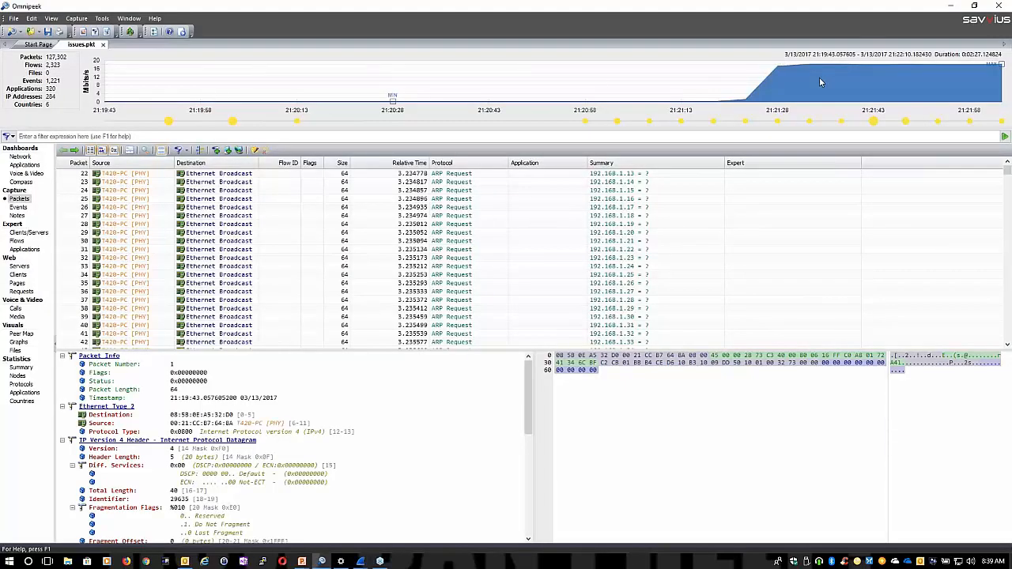
mouse_move(812, 105)
Switch back to the Wireshark capture and examine the ARP requests and the TCP SYN packets further down the list
key(alt+Tab)
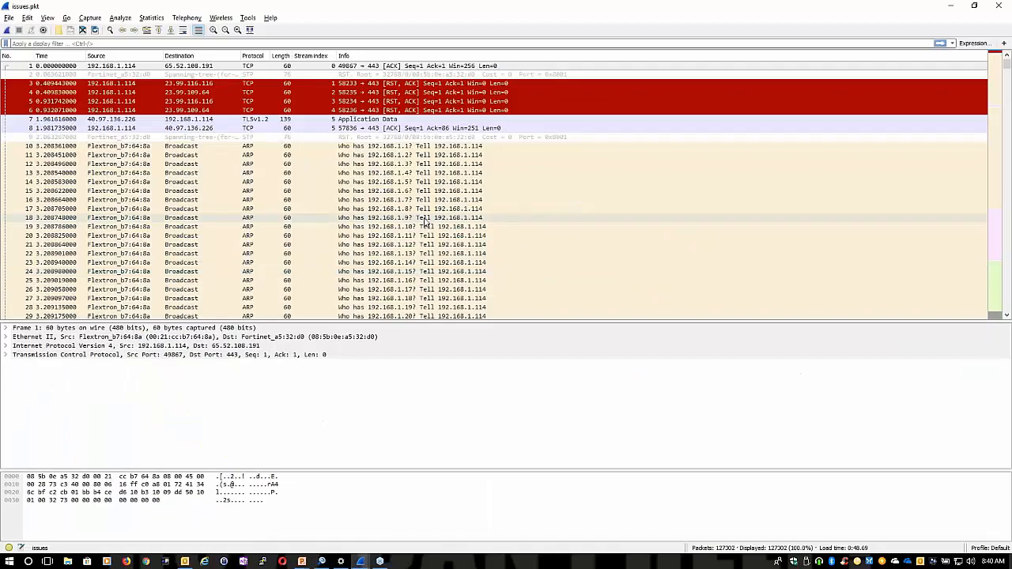
scroll(427, 230, down, 17)
scroll(427, 226, down, 10)
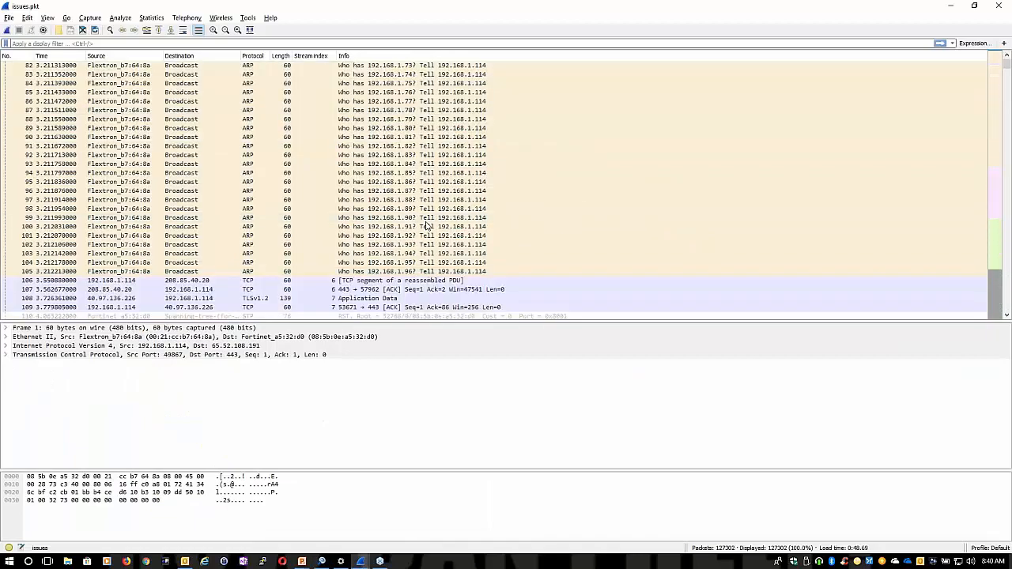
scroll(427, 226, down, 20)
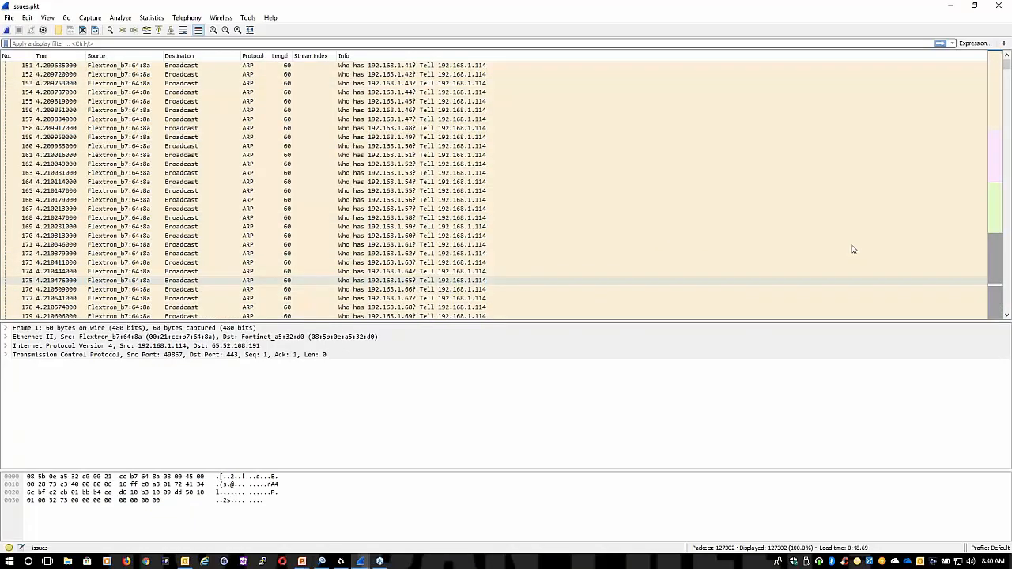
click(992, 196)
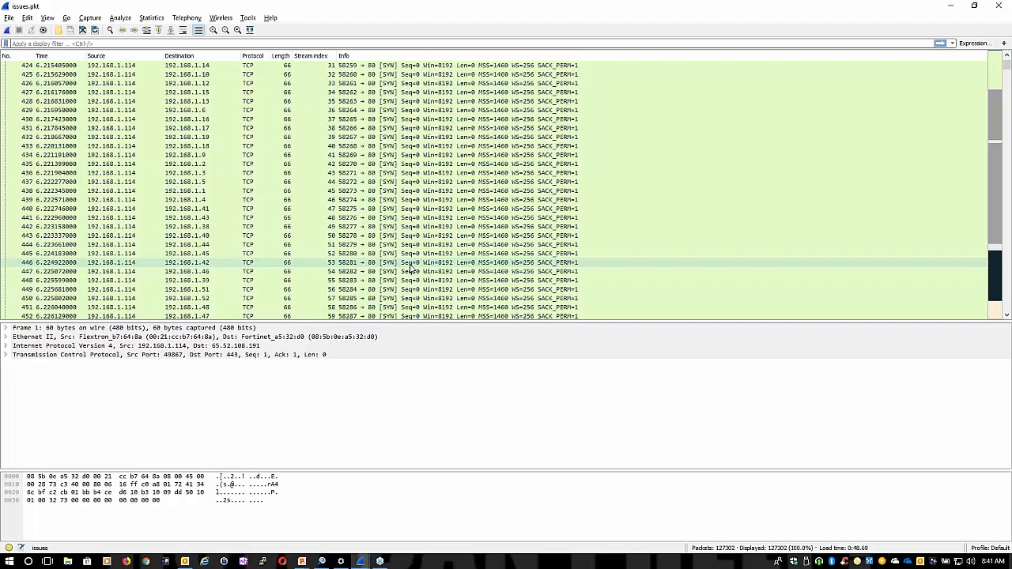
Switch to Omnipeek, show the Peer Map and inspect the traffic details of several conversations with T420-PC
key(alt+Tab)
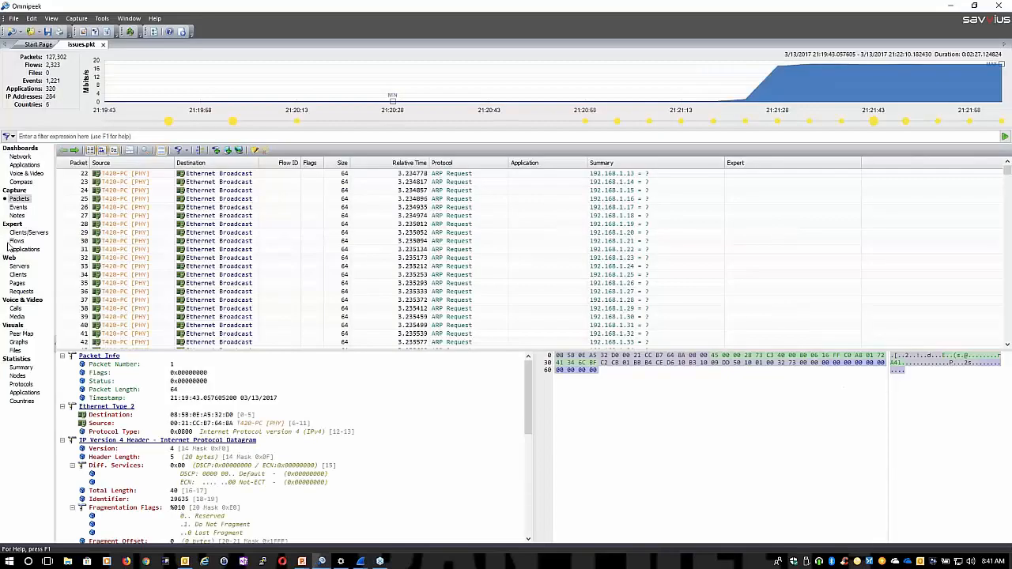
click(23, 335)
mouse_move(432, 411)
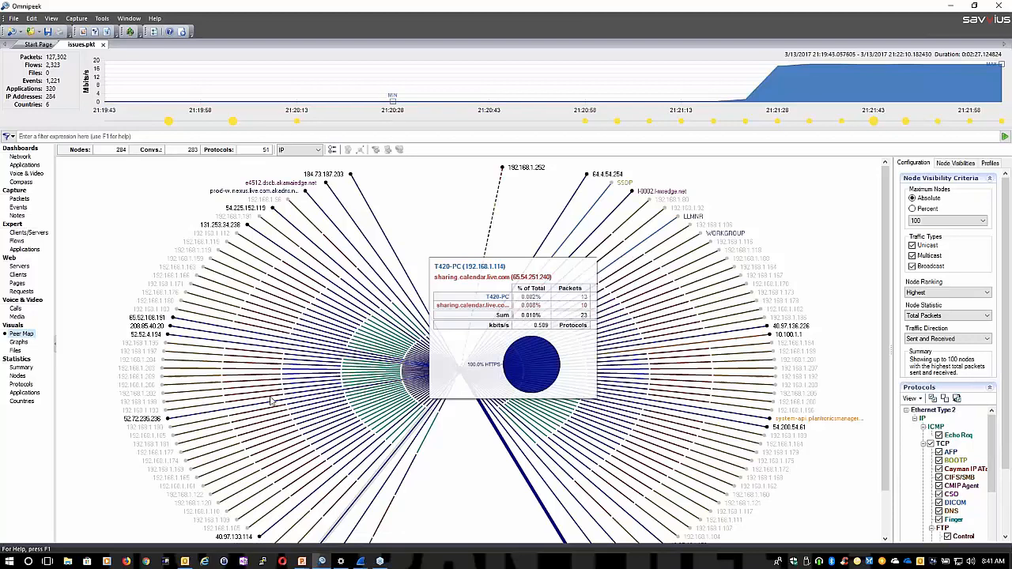
mouse_move(197, 265)
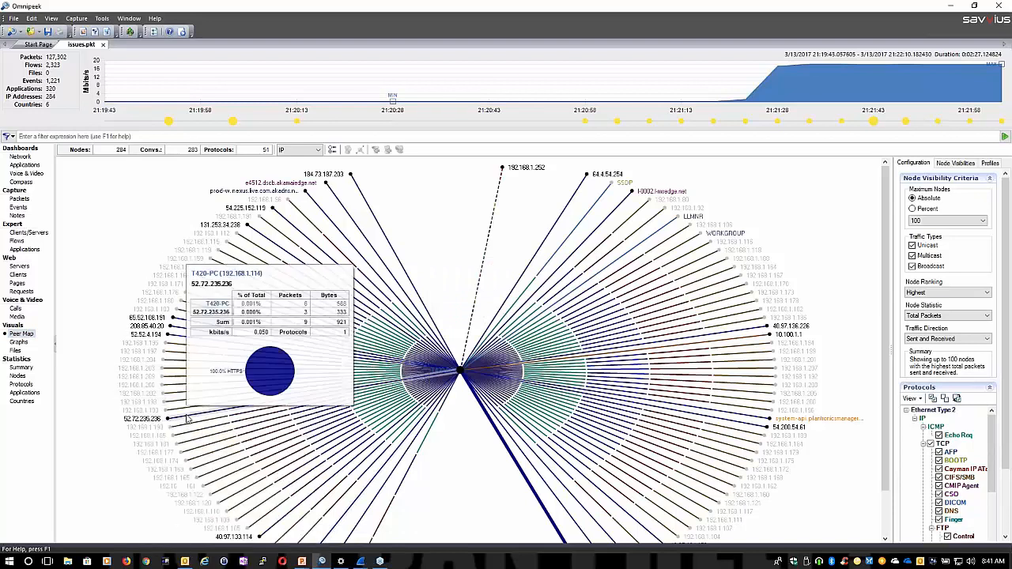
mouse_move(156, 396)
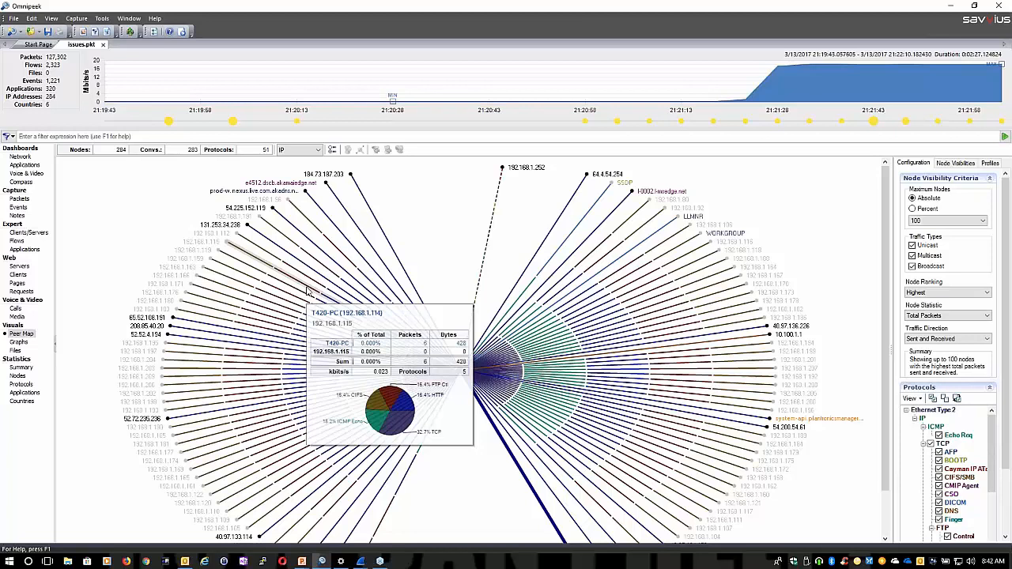
Switch to Wireshark, review the capture's endpoint statistics including the TCP endpoints, and close them
key(alt+Tab)
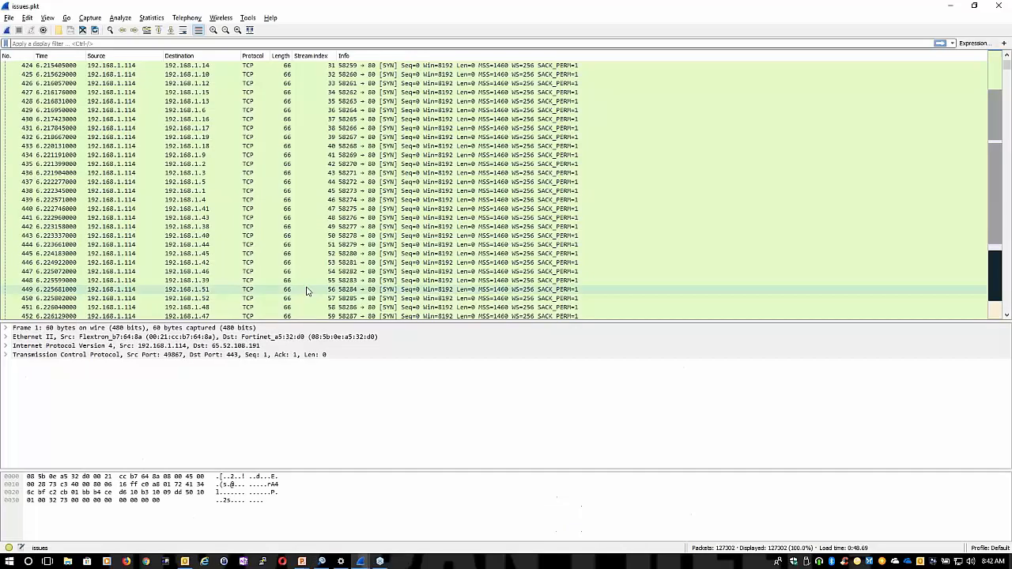
click(150, 18)
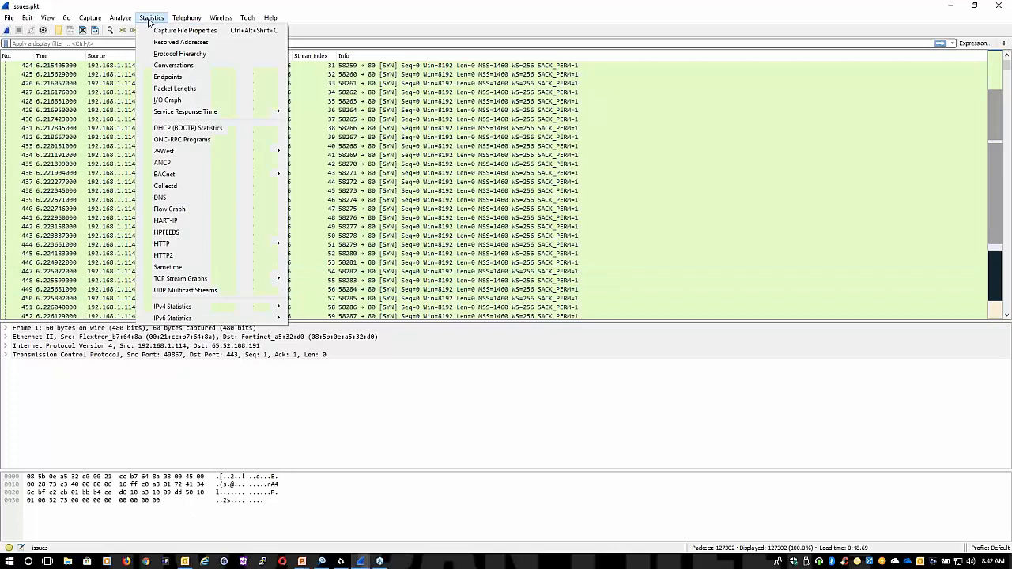
click(170, 79)
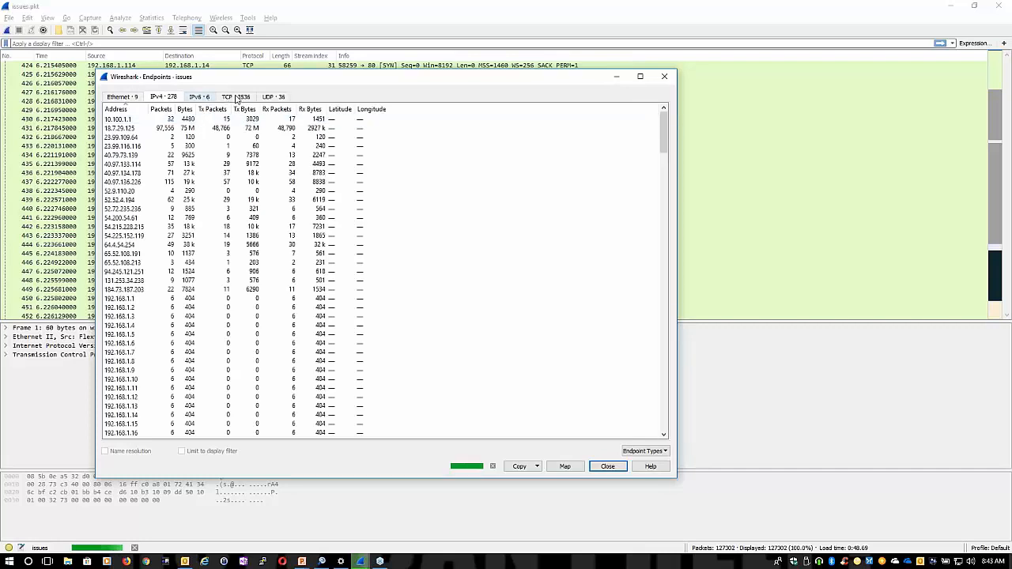
click(236, 98)
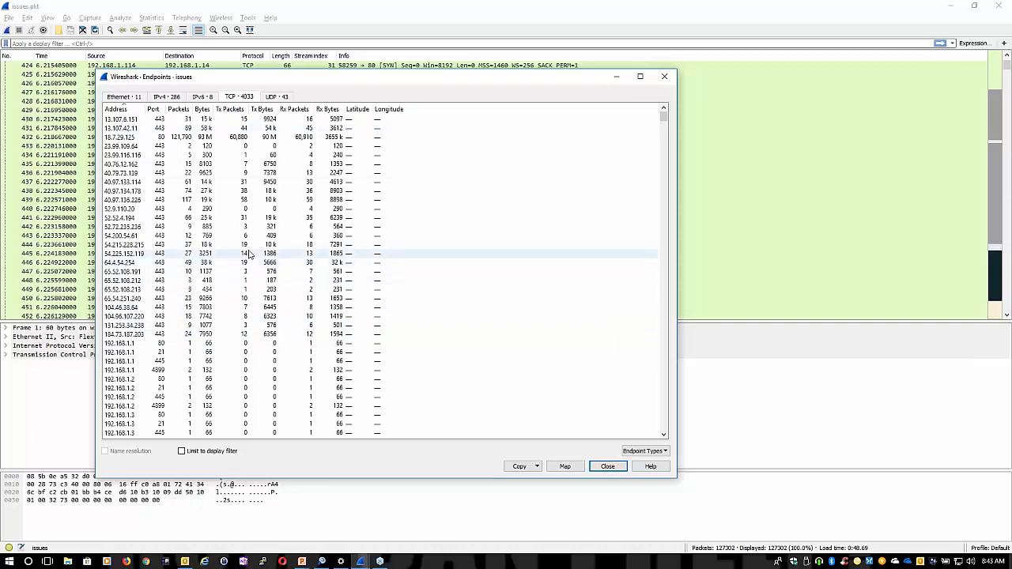
click(614, 467)
Review the Protocol Hierarchy statistics of the capture and close them
click(187, 18)
mouse_move(145, 21)
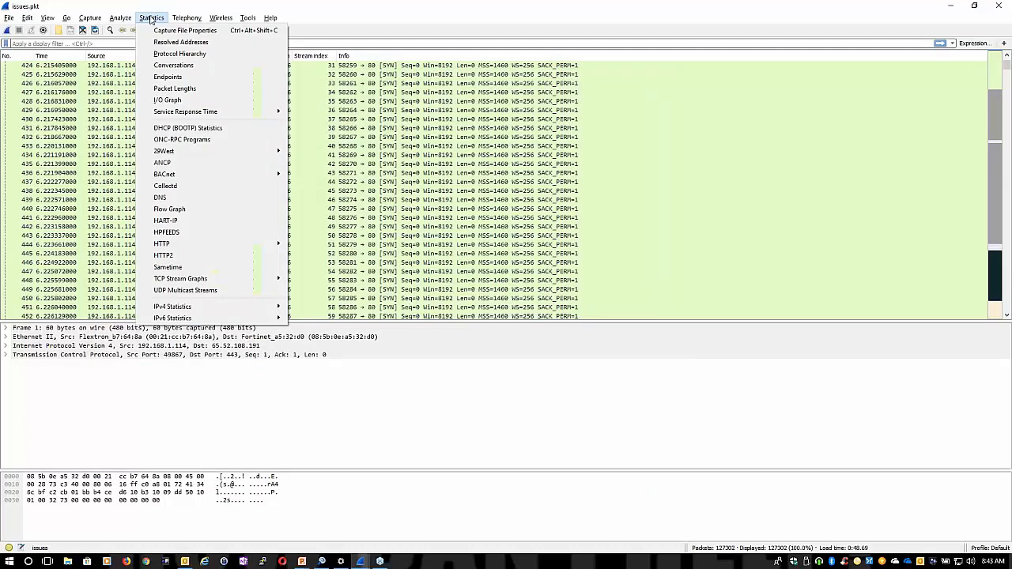
click(182, 53)
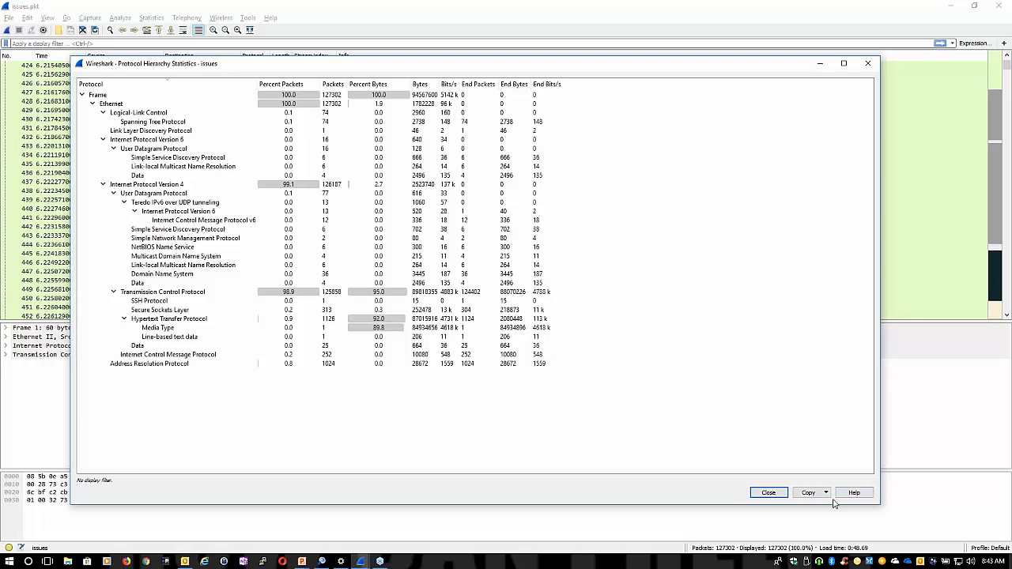
click(870, 63)
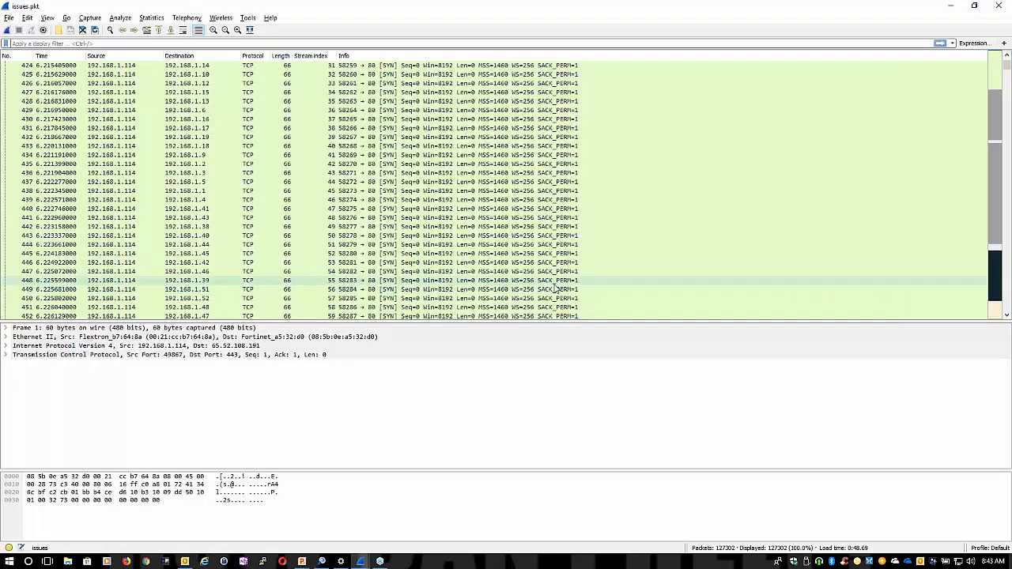
Examine the TCP SYN packets around packet 419, select that packet, and look back through the preceding ICMP echo requests
scroll(300, 247, up, 1)
scroll(186, 221, up, 4)
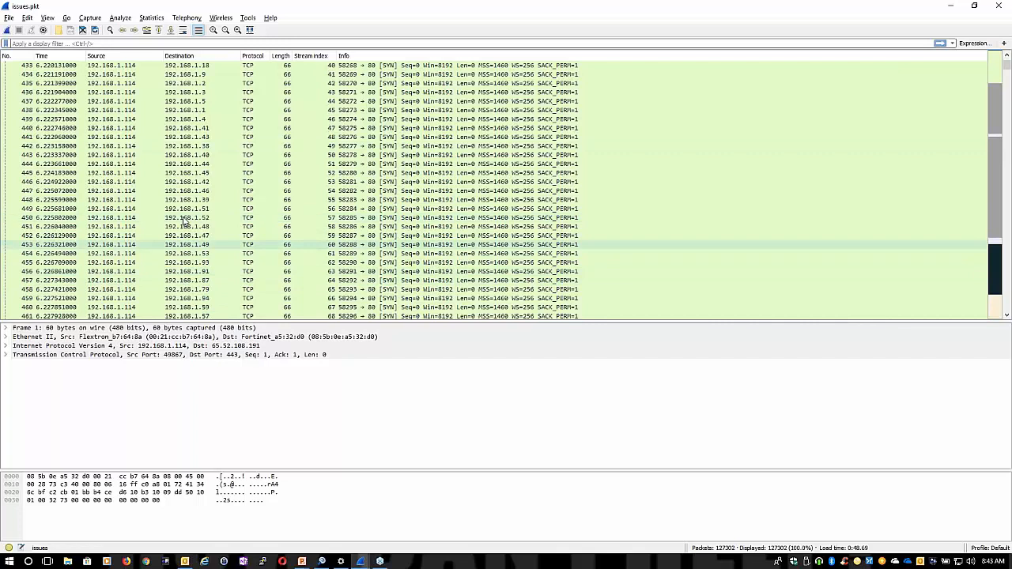
scroll(187, 222, up, 6)
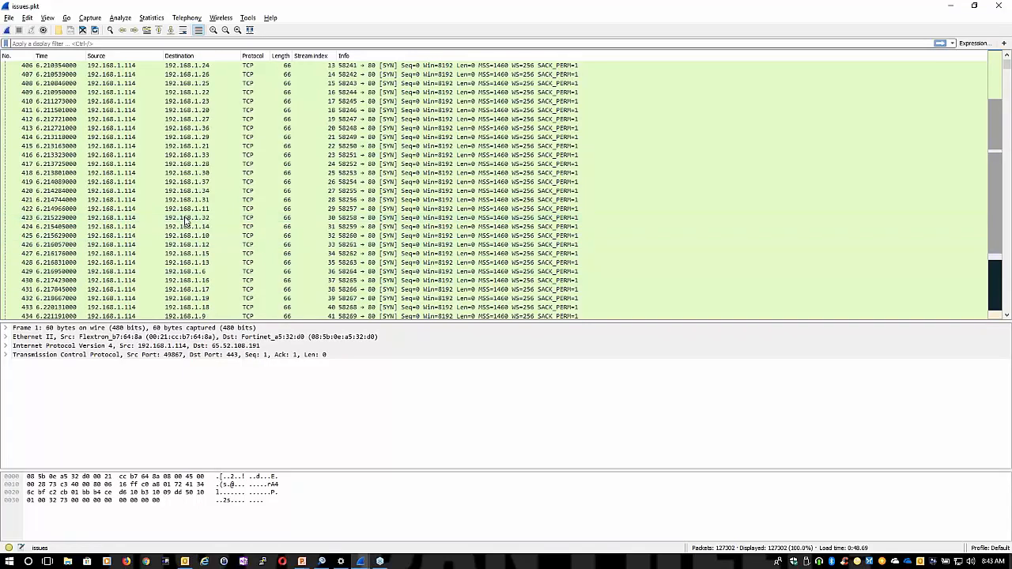
scroll(198, 142, up, 2)
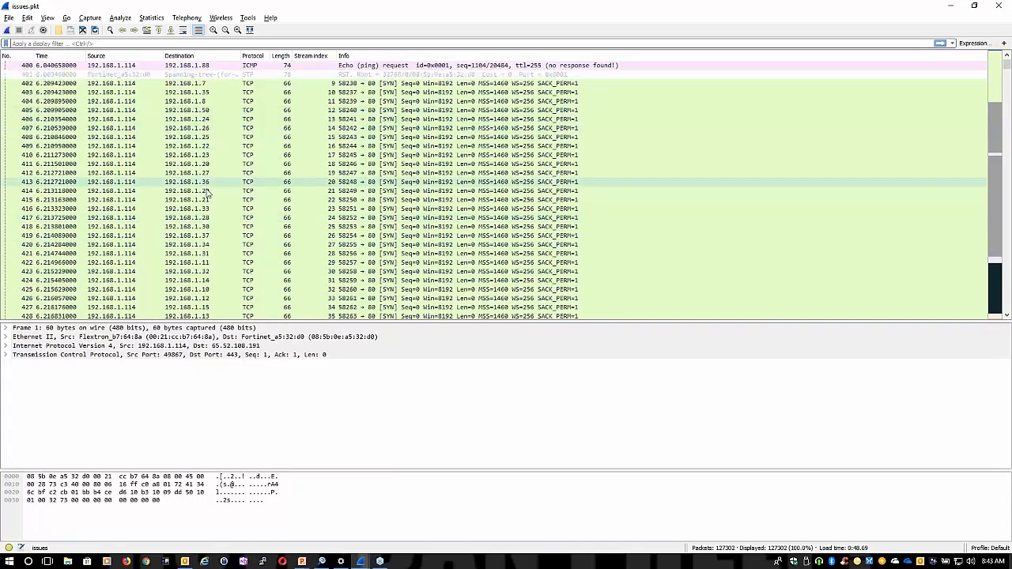
scroll(162, 241, down, 2)
scroll(161, 237, up, 2)
click(160, 235)
scroll(159, 226, up, 20)
scroll(158, 212, up, 20)
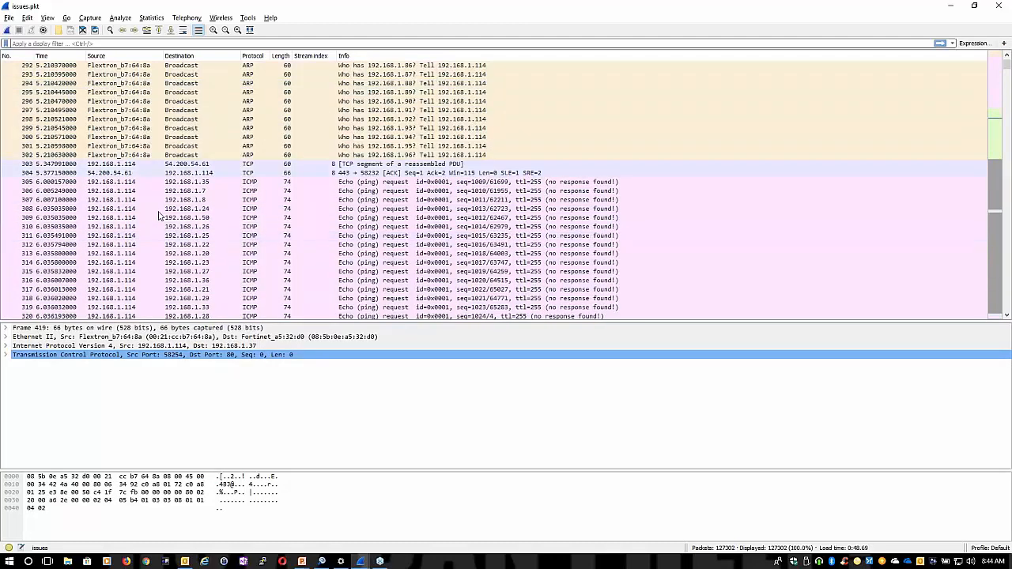
Return to the beginning of the packet list and select packet 23 among the ARP broadcasts to examine it
click(996, 76)
click(995, 54)
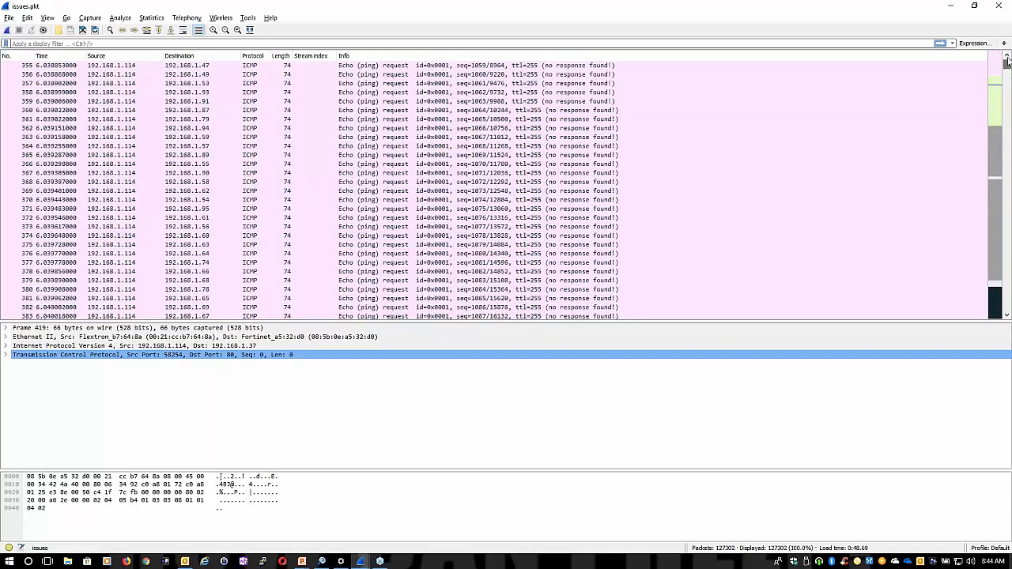
drag(1007, 61, 1007, 57)
click(231, 263)
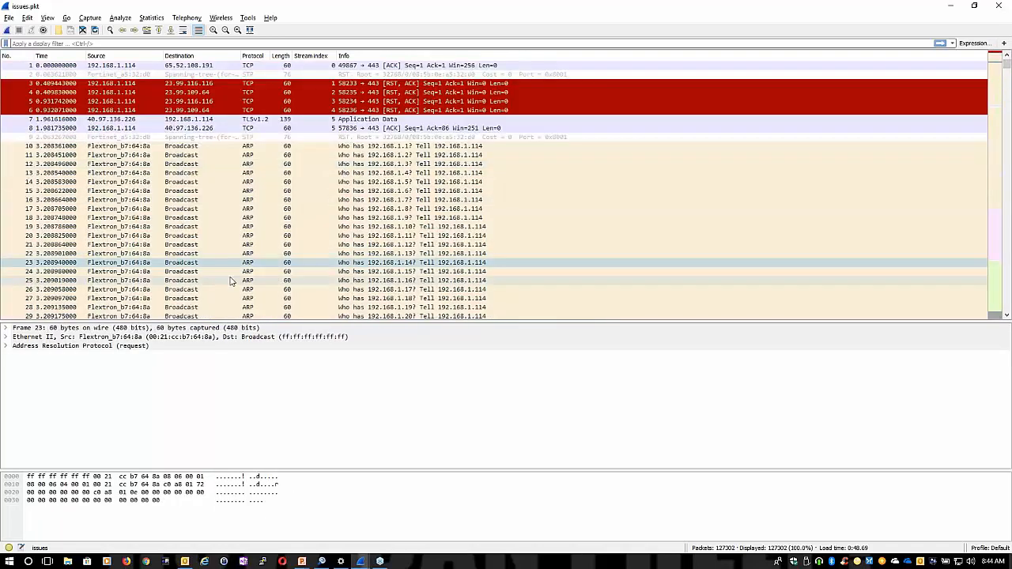
scroll(231, 281, down, 2)
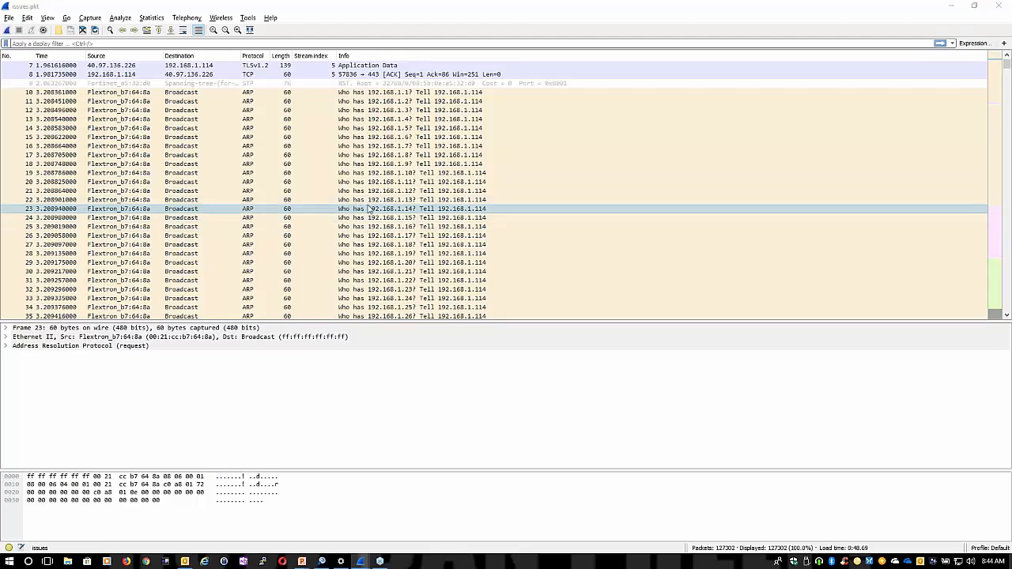
Switch to Omnipeek and view the Peer Map of the capture again
key(alt+Tab)
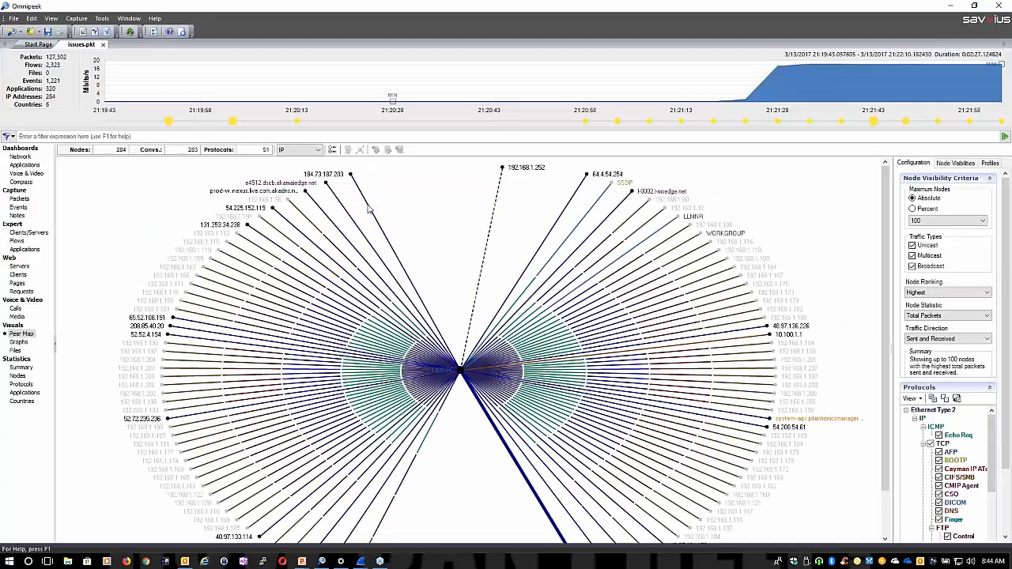
mouse_move(552, 304)
Limit the capture to the high-utilization period from 21:21:23 to 21:22:08 and review its Network dashboard
mouse_move(895, 66)
drag(745, 83, 1006, 82)
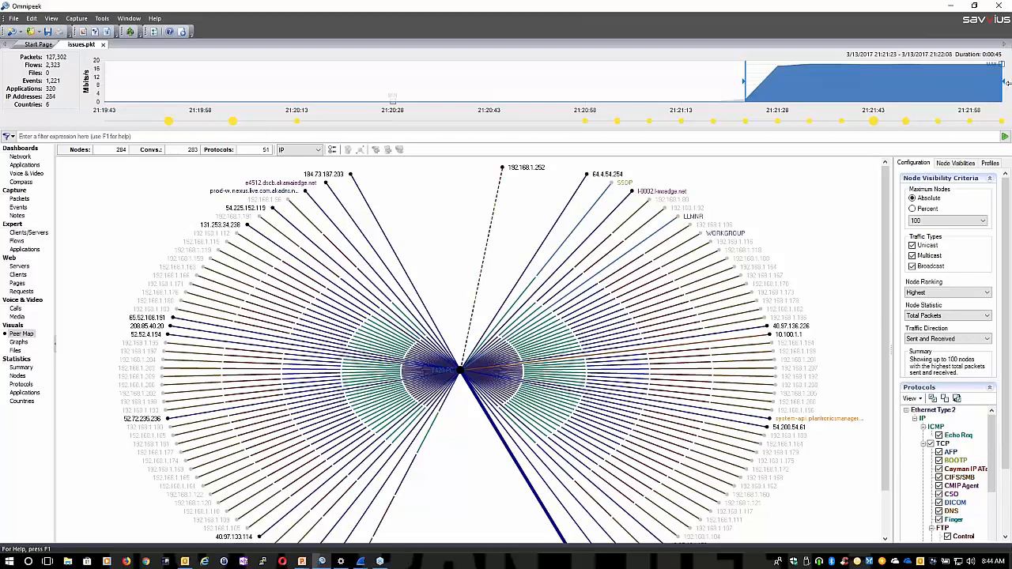
click(19, 157)
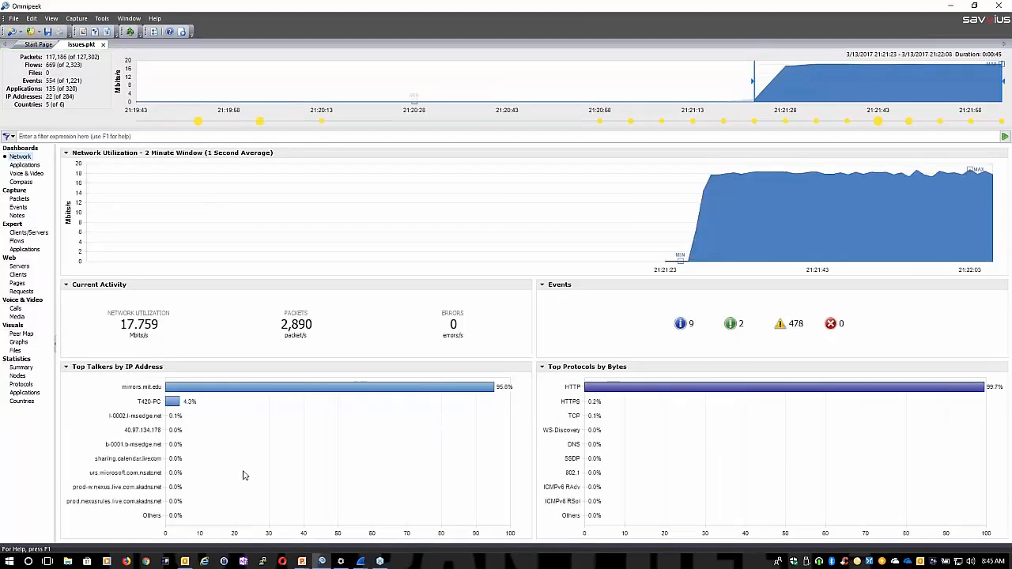
mouse_move(243, 476)
Clear the time range selection and list the Expert flows for the whole capture
click(135, 79)
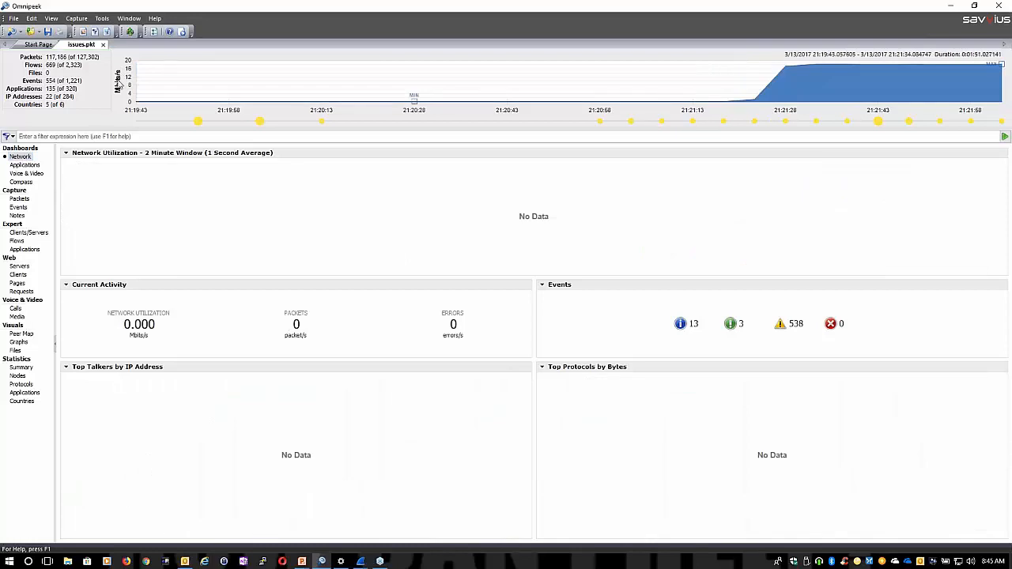
click(14, 242)
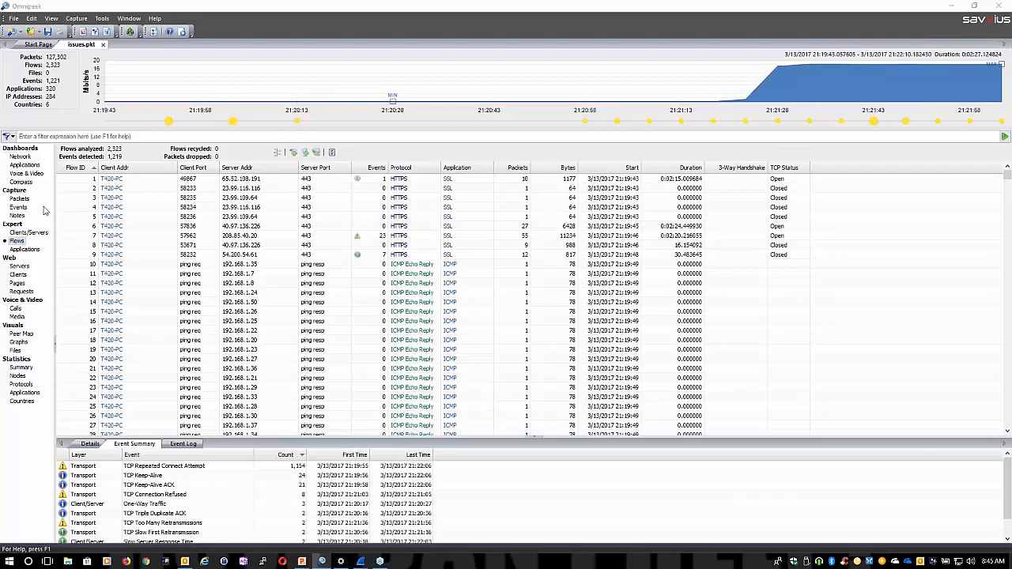
Switch to Wireshark and examine the ICMP echo requests, TCP retransmissions, ARP broadcasts and port 21 SYN packets further into the capture
key(alt+Tab)
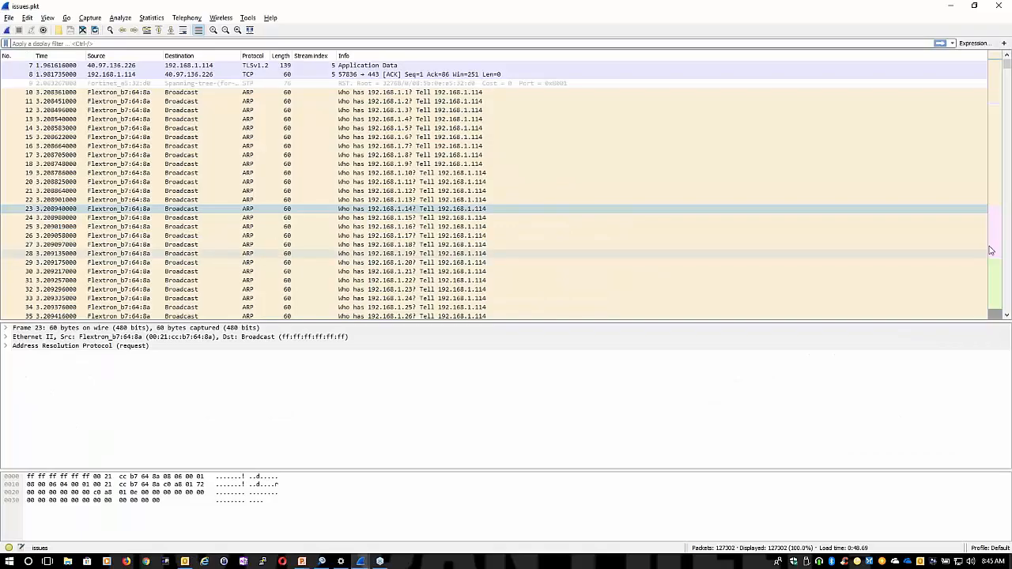
click(996, 238)
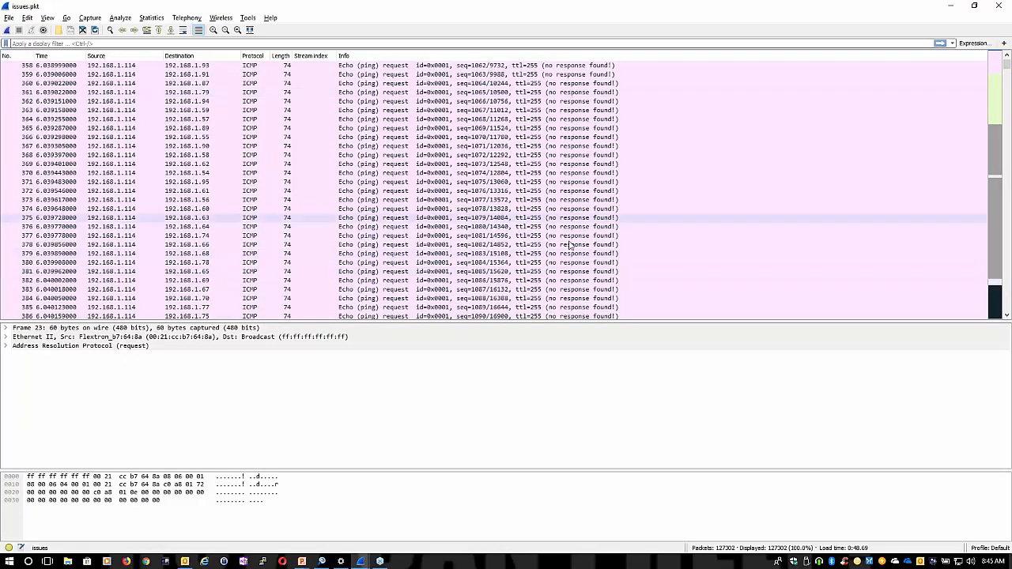
click(996, 299)
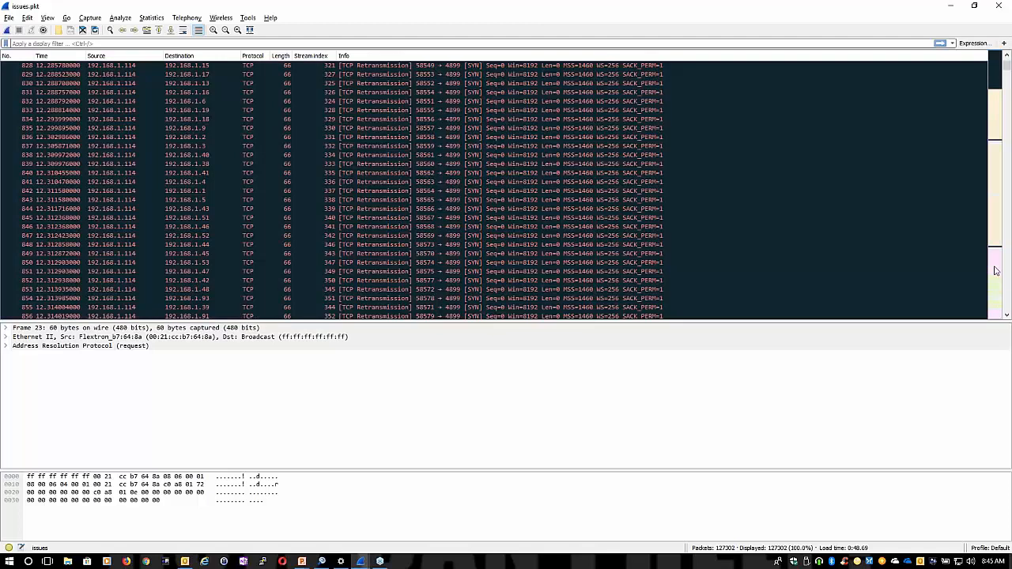
click(999, 180)
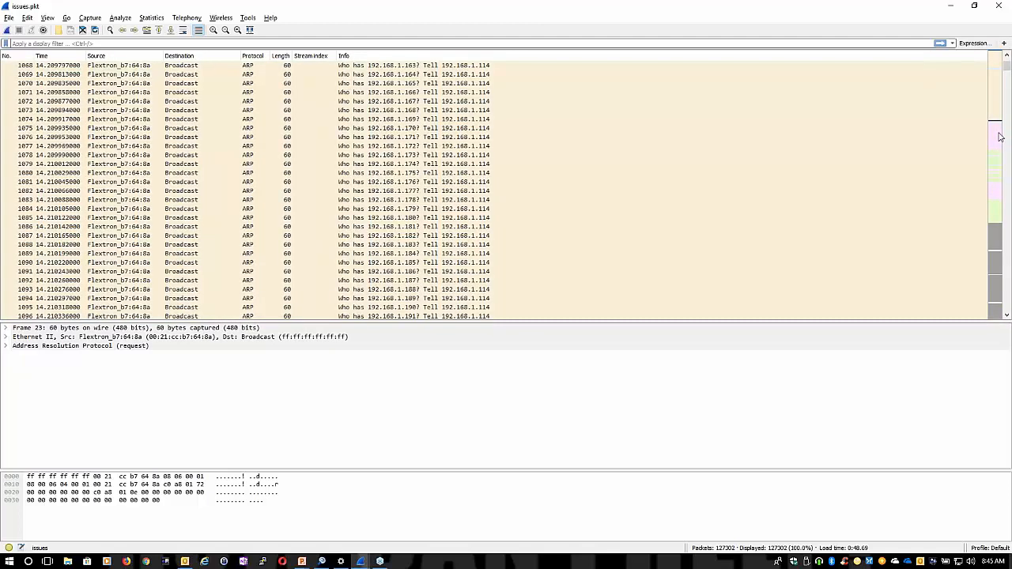
click(999, 136)
click(990, 191)
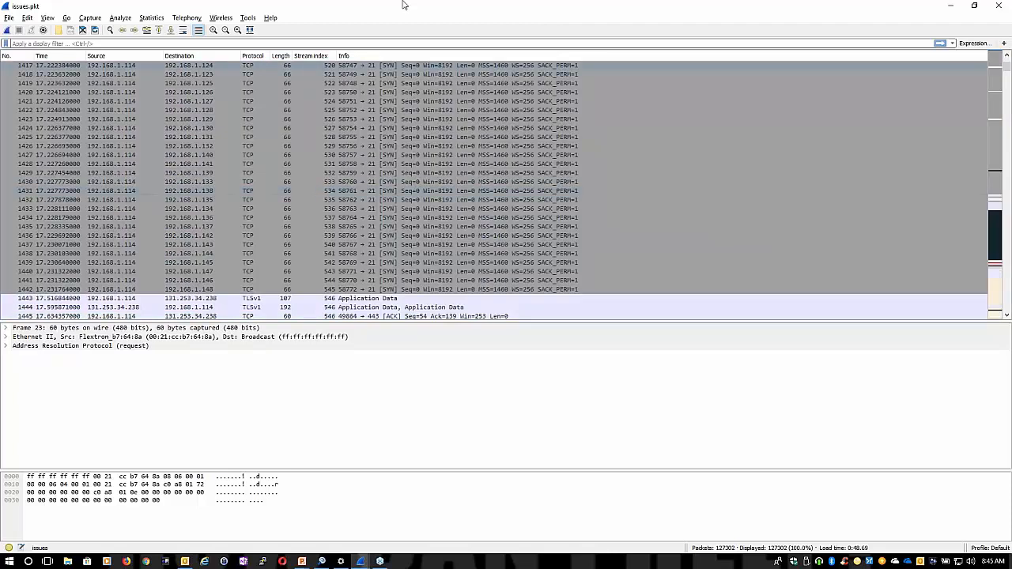
Generate the Flow Graph of issues.pkt to review its packet exchanges
click(151, 18)
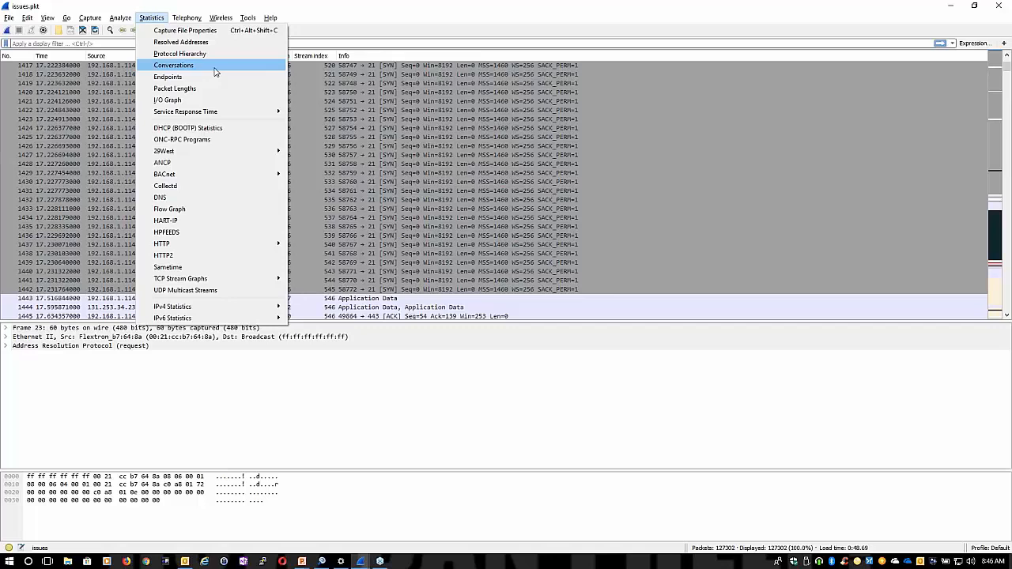
click(213, 211)
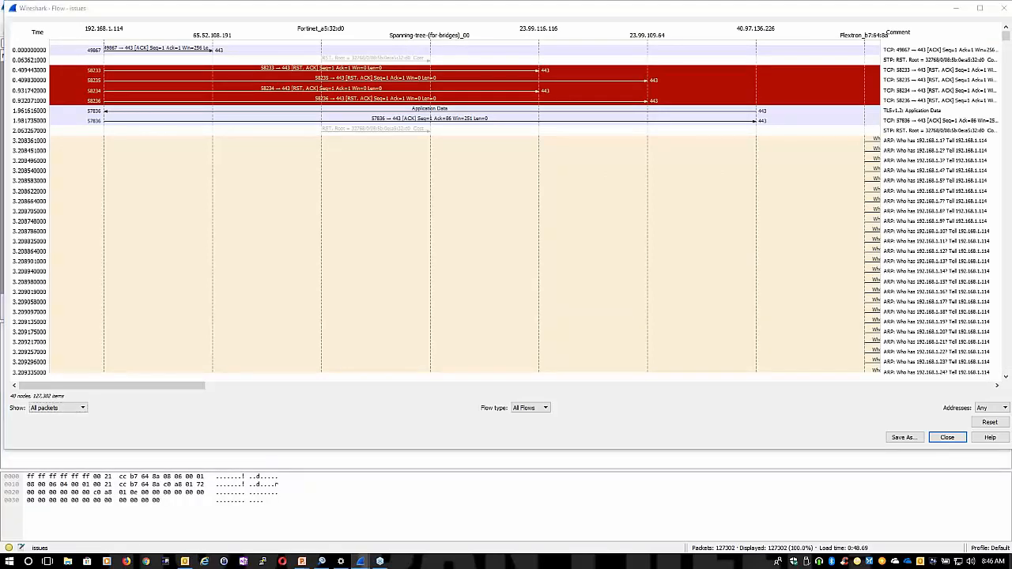
Switch to Omnipeek and highlight the flows affected by the TCP Repeated Connect Attempt event
key(alt+Tab)
key(alt+Tab)
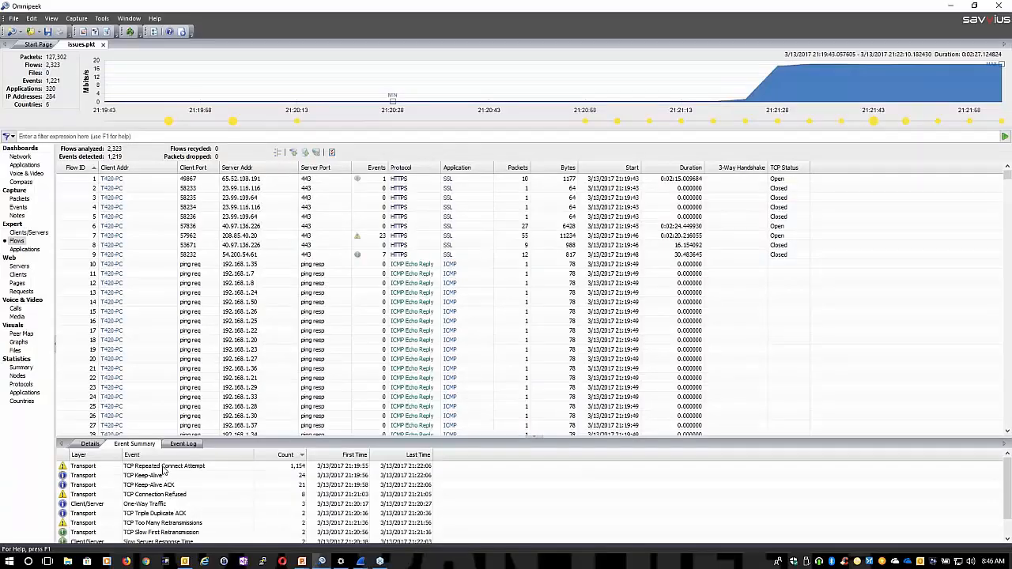
click(163, 469)
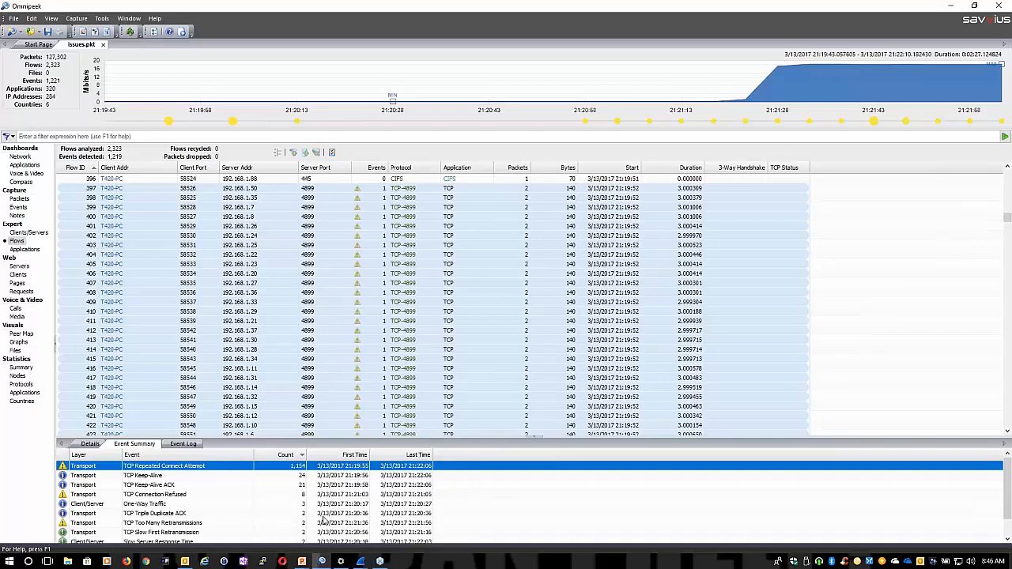
Open the flow to 192.168.1.24 on port 4899, examine its packets and close it
click(306, 236)
double_click(306, 236)
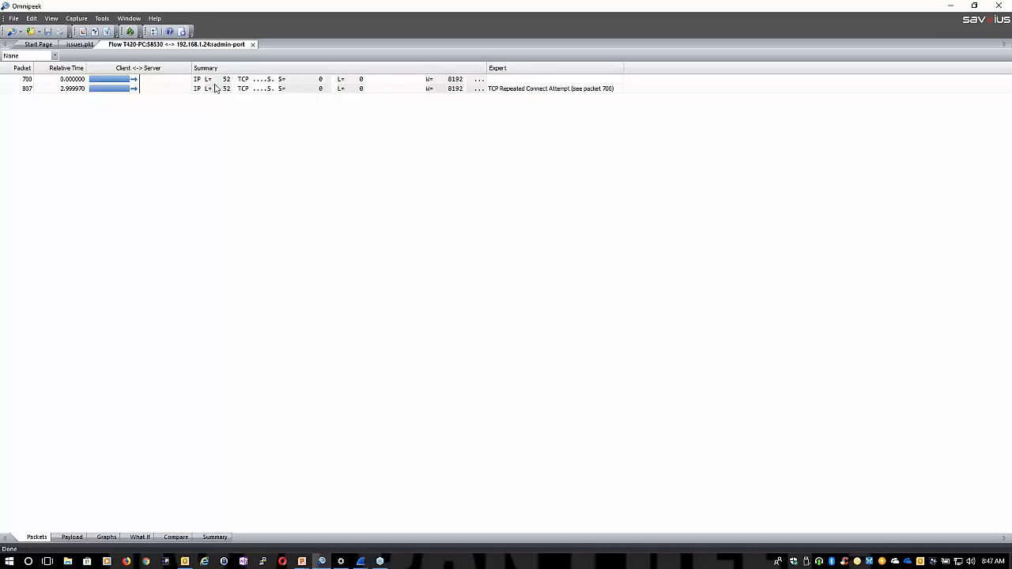
click(252, 45)
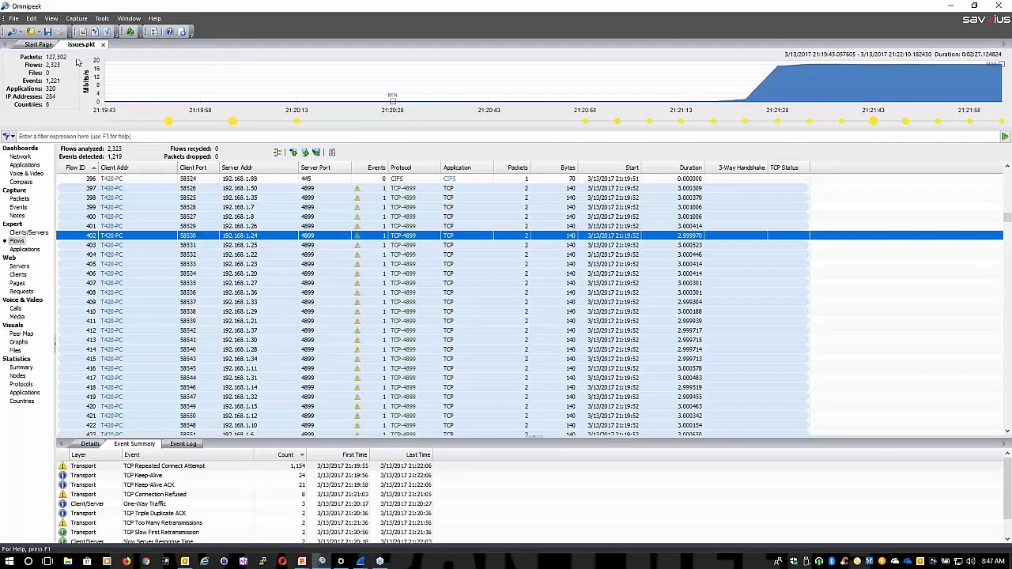
Open the recent capture file sip_calls_for_voip_summary_test.pcap from the Start Page
click(40, 45)
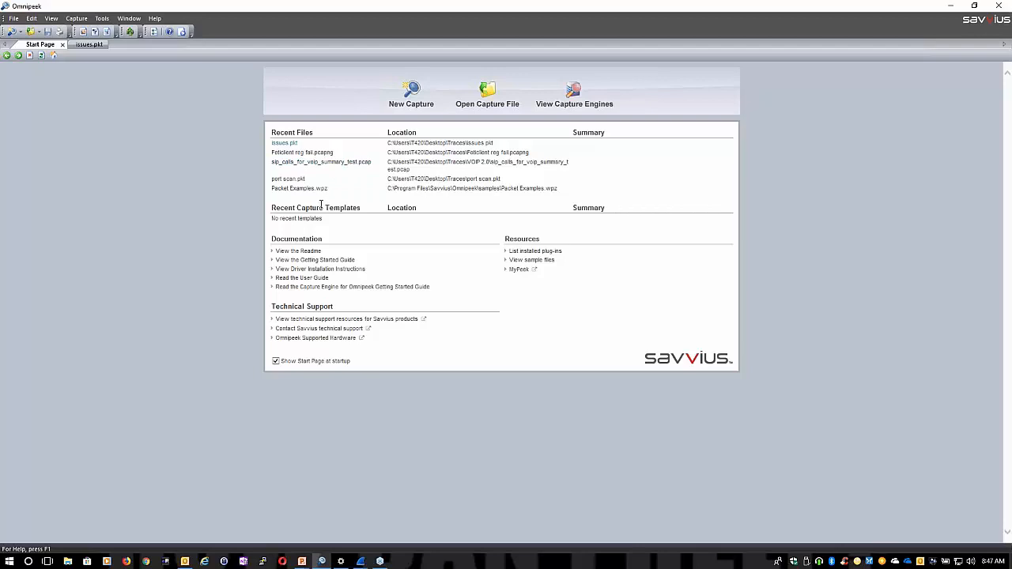
click(298, 166)
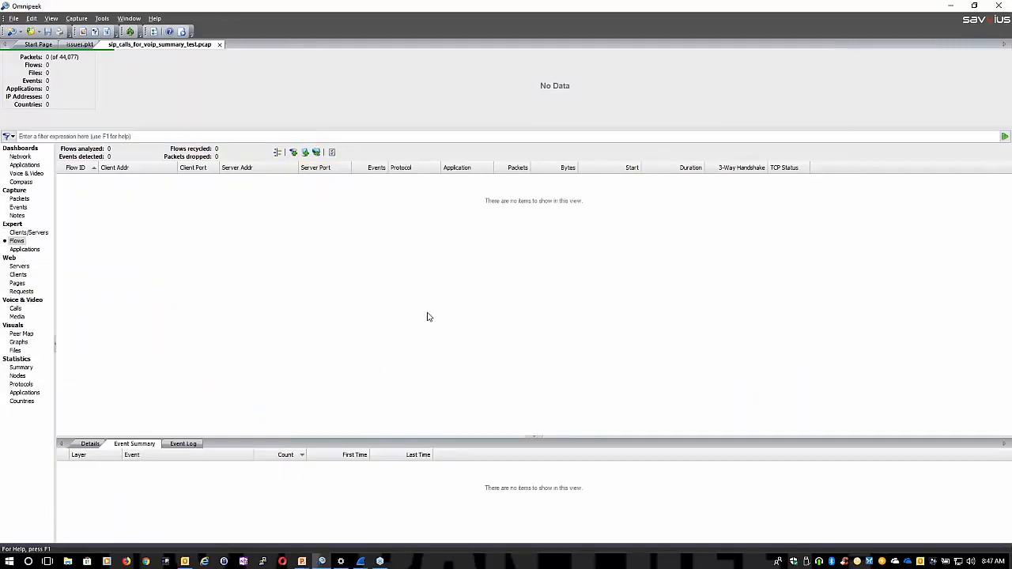
Switch to Wireshark and open the same recent capture, sip_calls_for_voip_summary_test.pcap
key(alt+Tab)
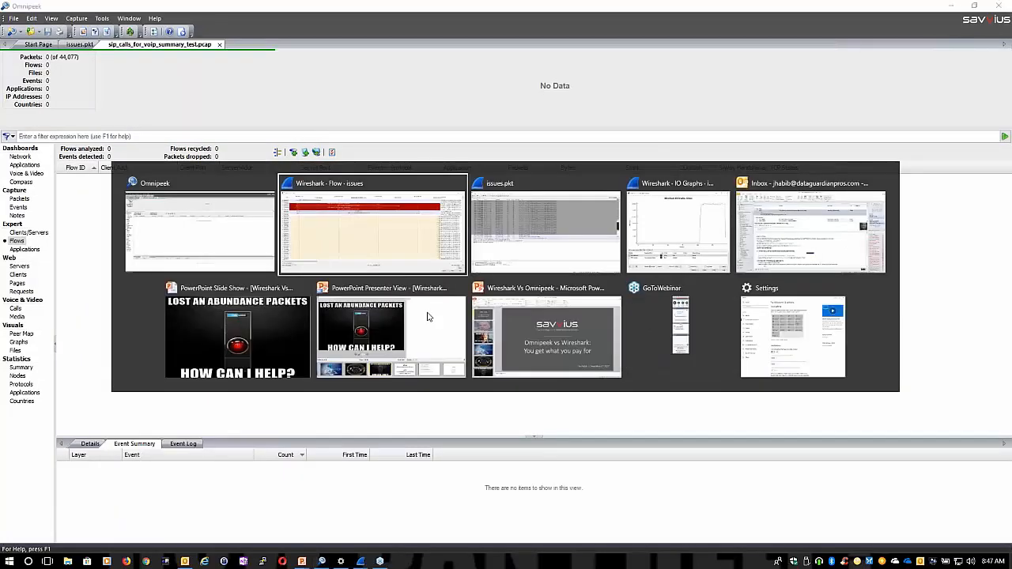
key(alt+Tab)
click(9, 17)
mouse_move(37, 41)
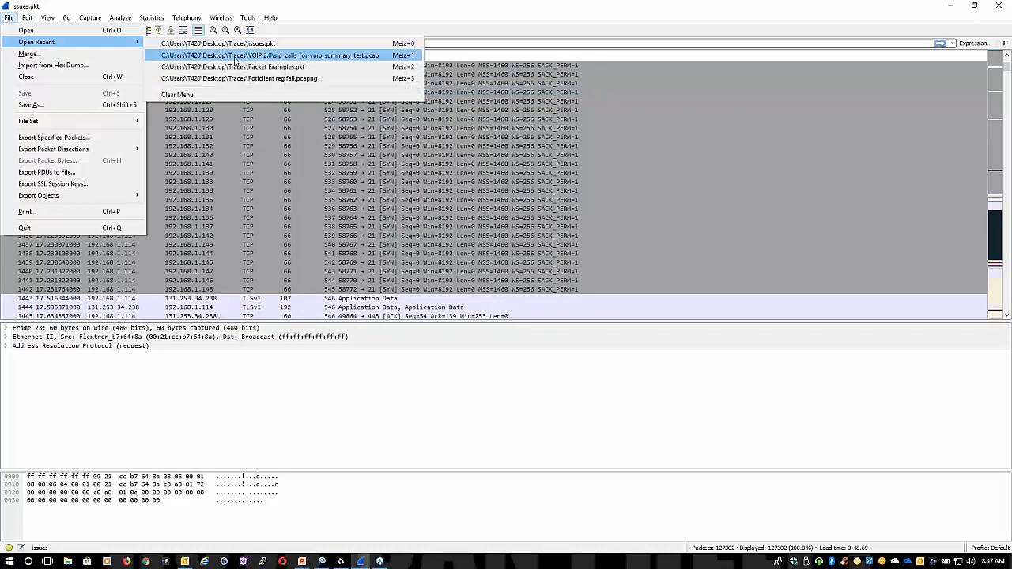
click(235, 55)
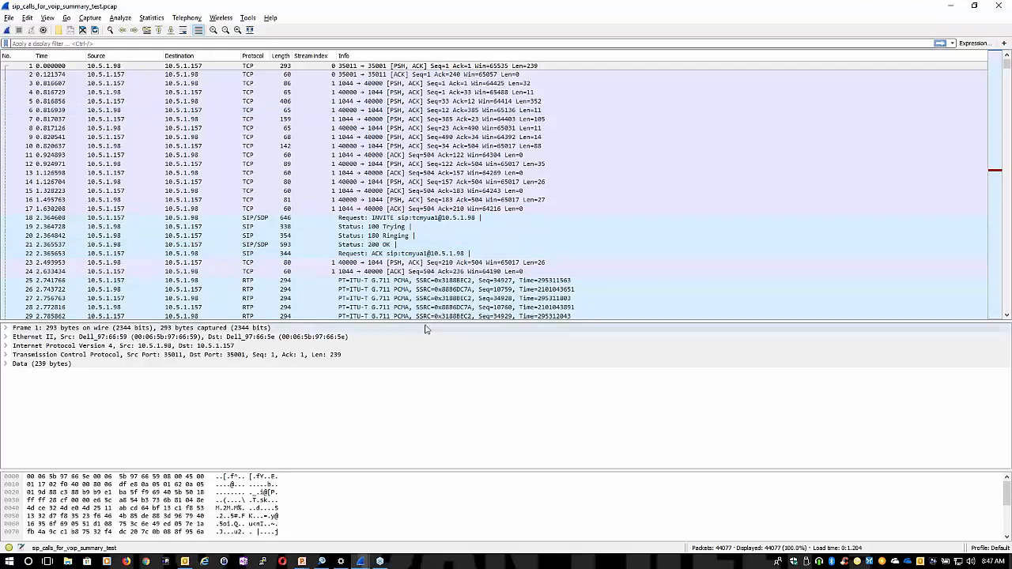
Switch to Omnipeek and review the Network and Voice & Video dashboards of the VoIP capture
key(alt+Tab)
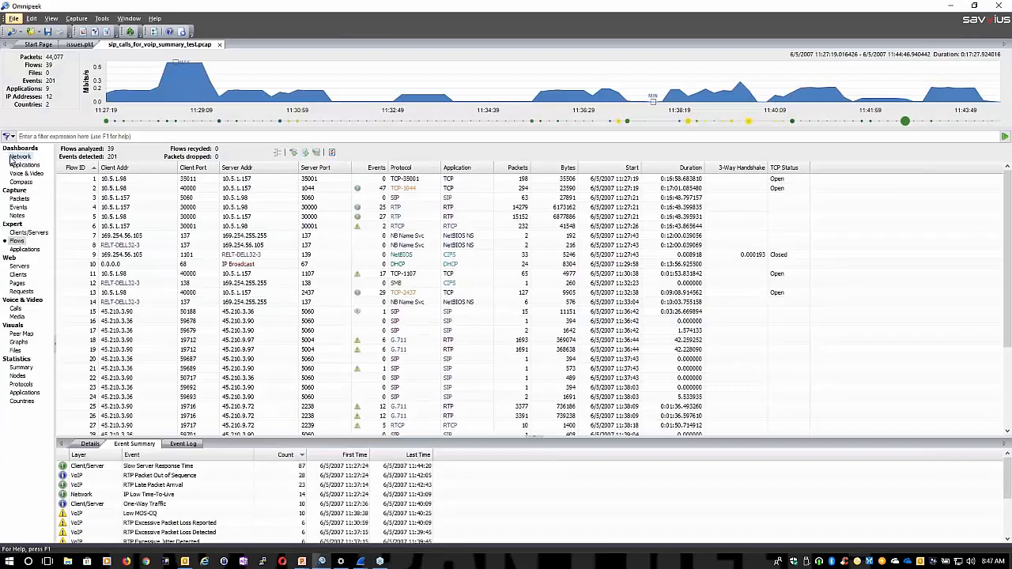
click(19, 157)
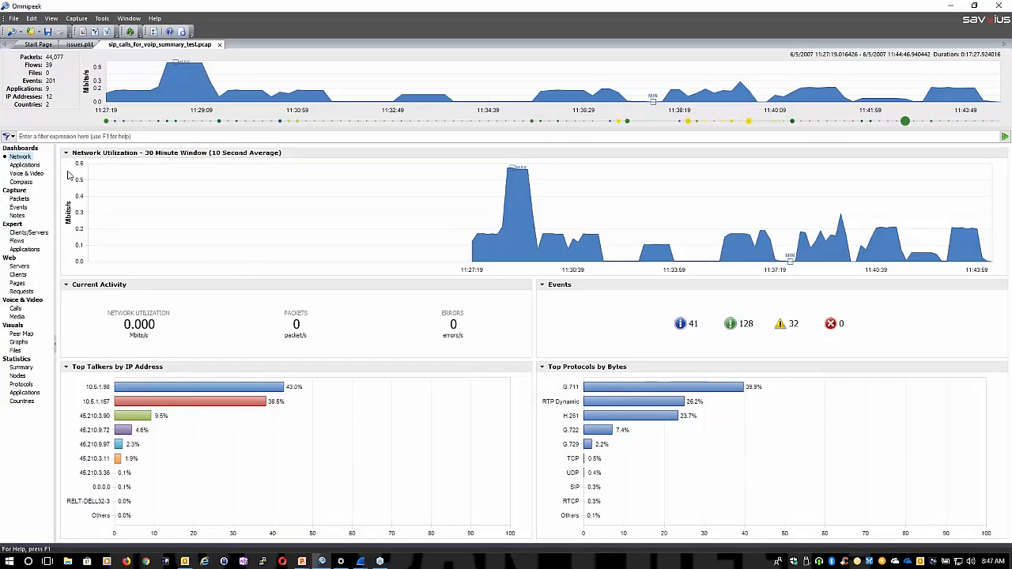
click(26, 174)
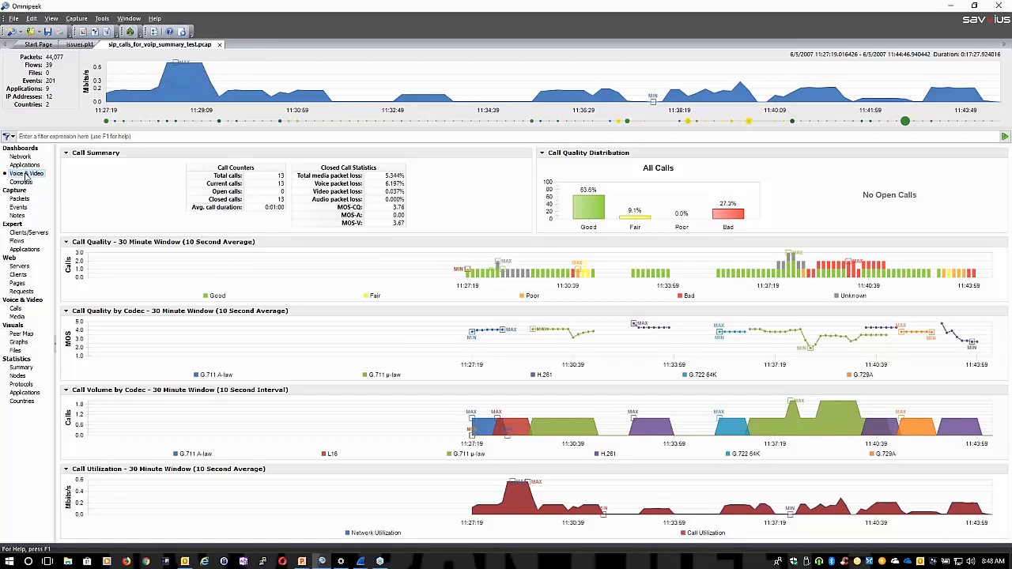
Switch to Wireshark, review the SIP Flows and the options available for the rejected call, then close the list
key(alt+Tab)
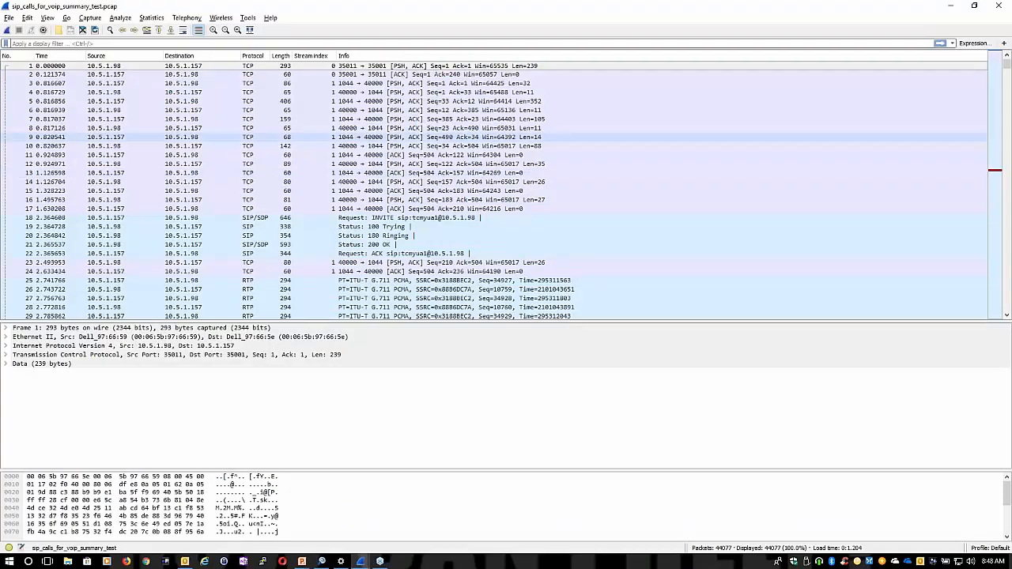
click(188, 17)
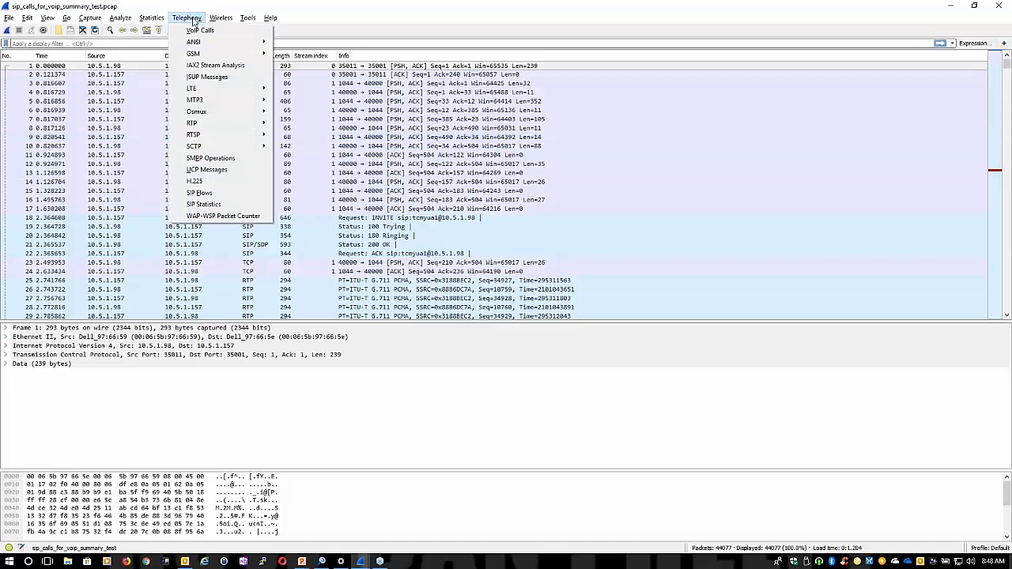
mouse_move(196, 115)
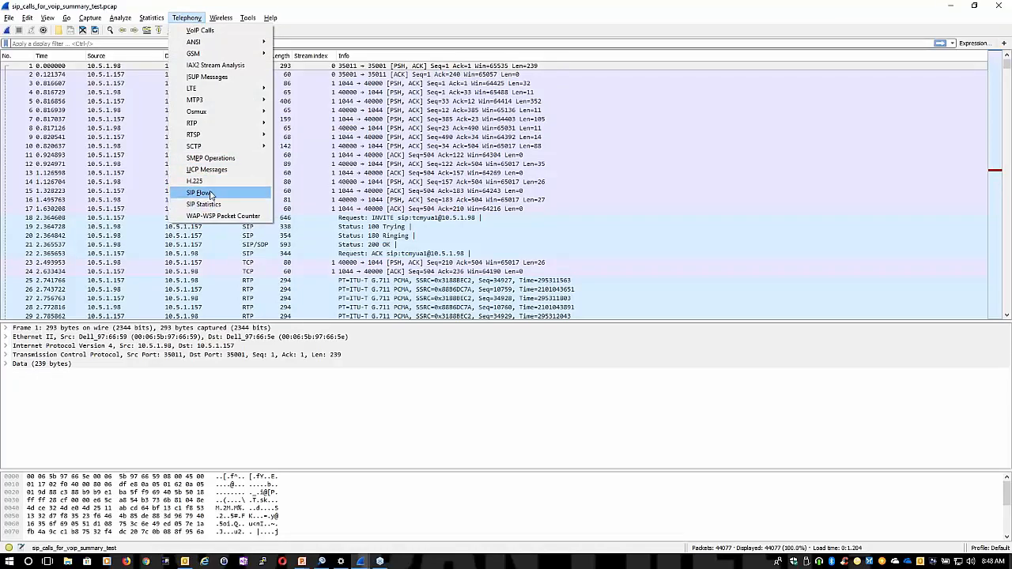
click(211, 195)
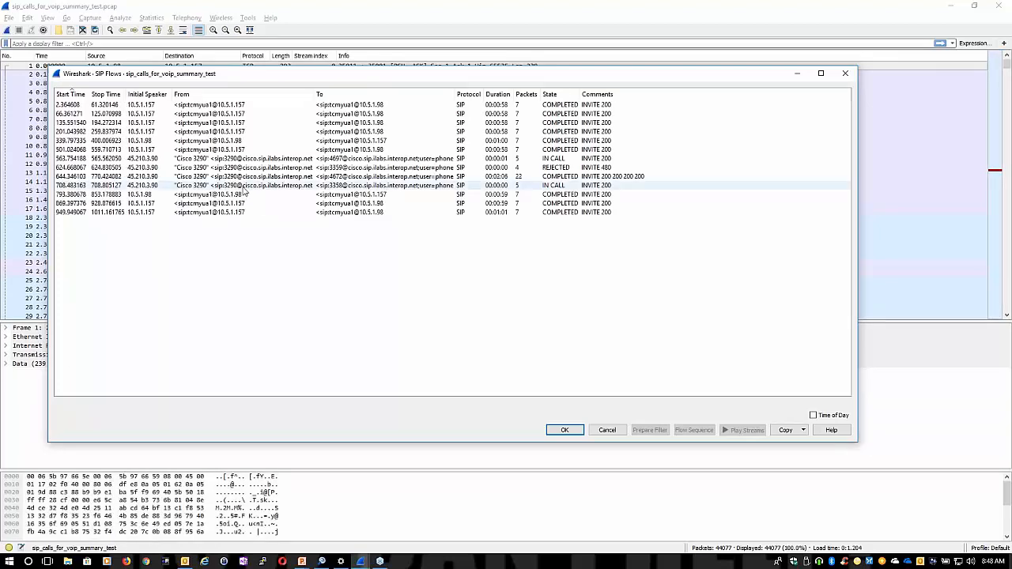
click(529, 168)
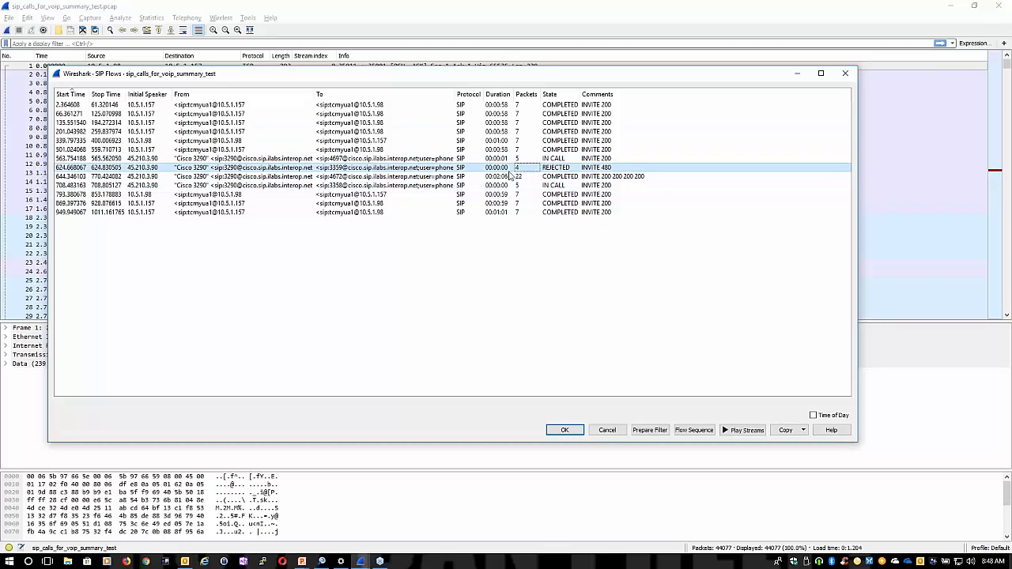
right_click(472, 170)
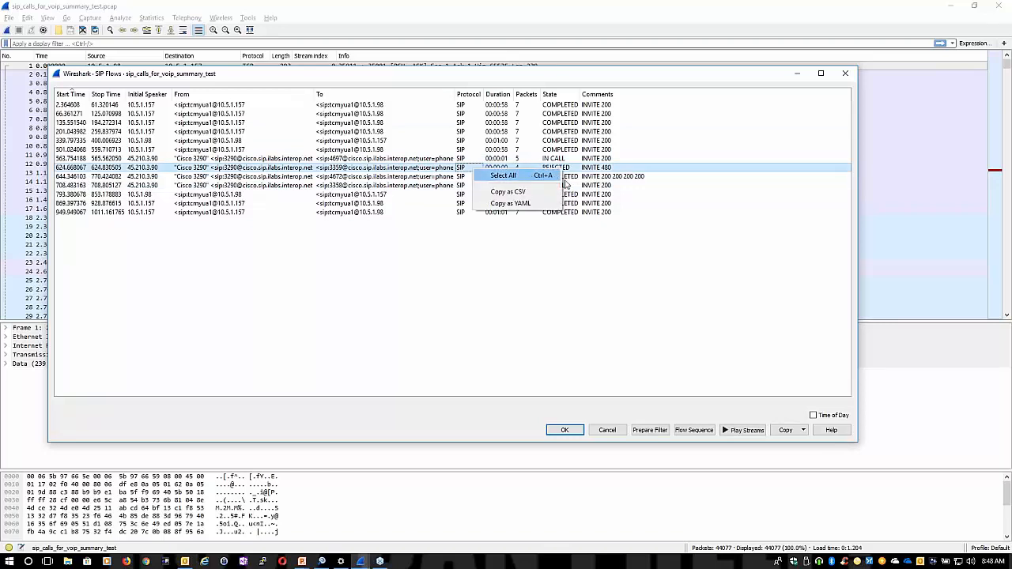
click(641, 238)
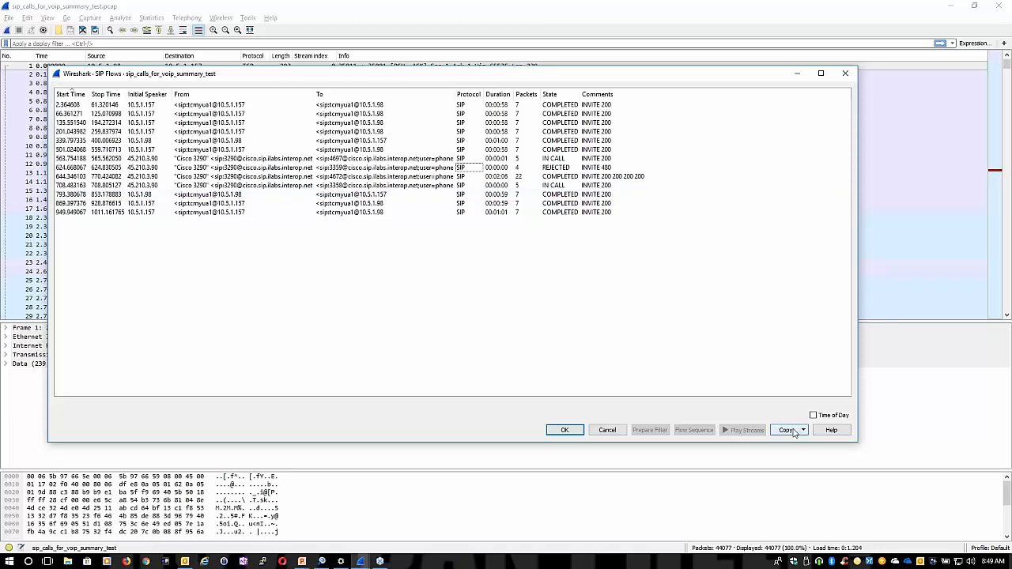
click(845, 73)
List the RTP streams and select the one from 45.210.3.90 port 19718 to 45.210.3.11 to examine its packet loss
click(197, 17)
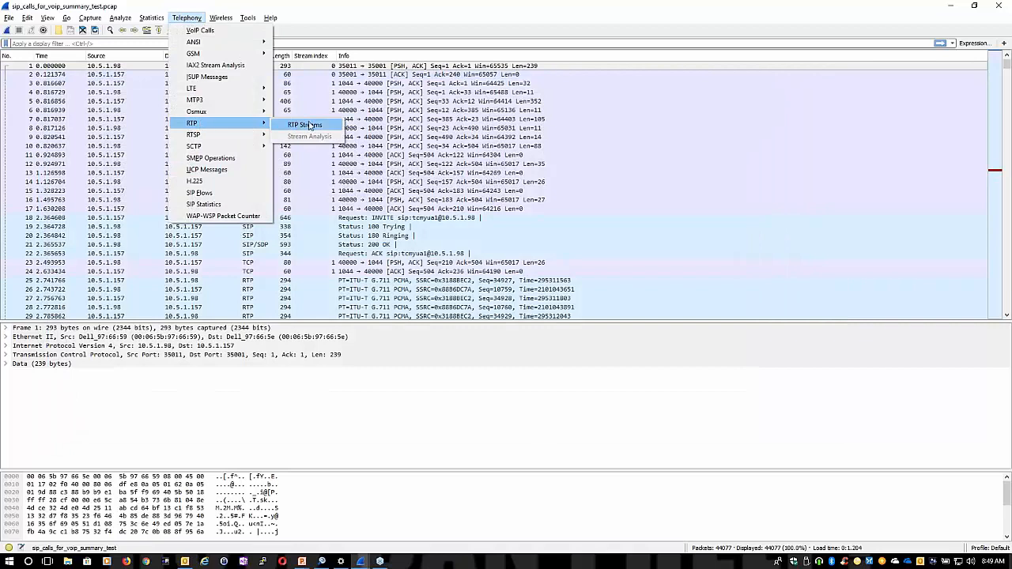
click(309, 126)
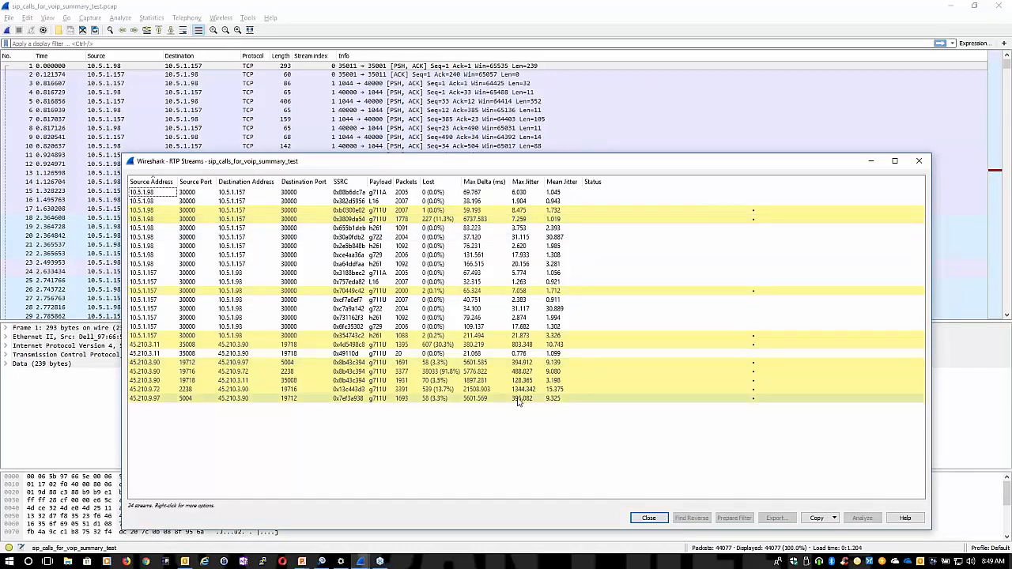
click(449, 380)
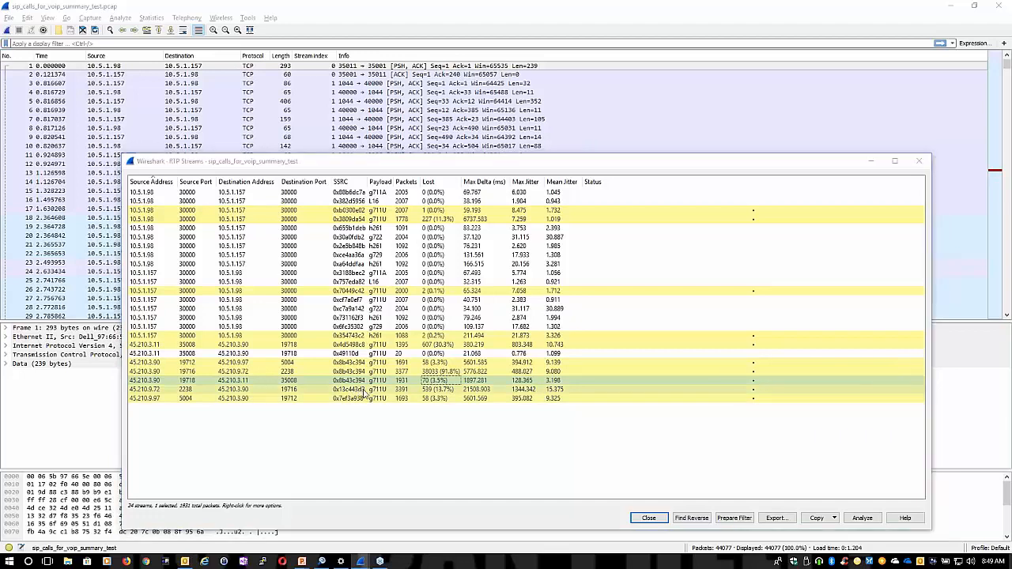
Switch to Omnipeek and list the individual voice and video calls of the capture
key(alt+Tab)
key(alt+Tab)
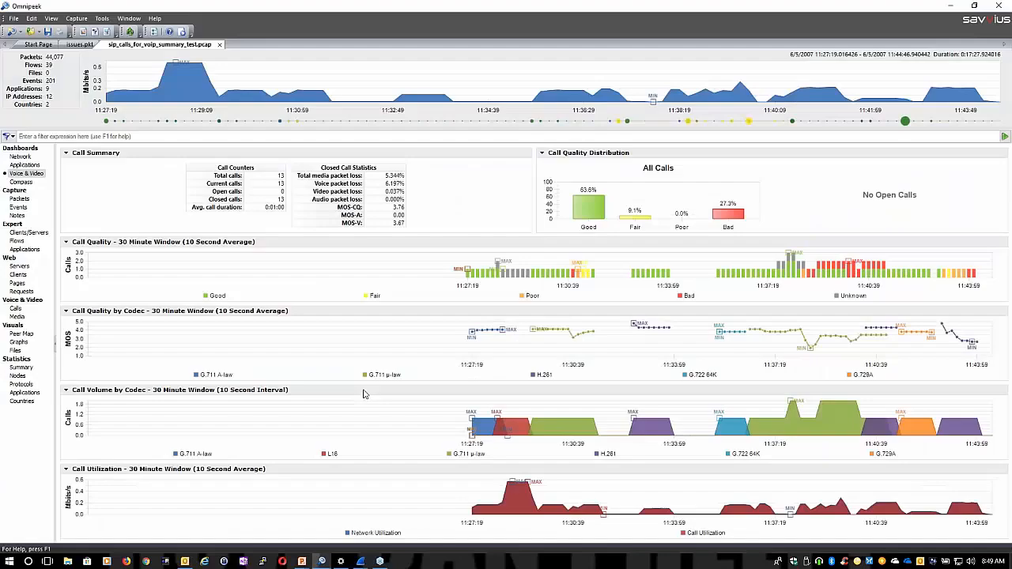
click(17, 310)
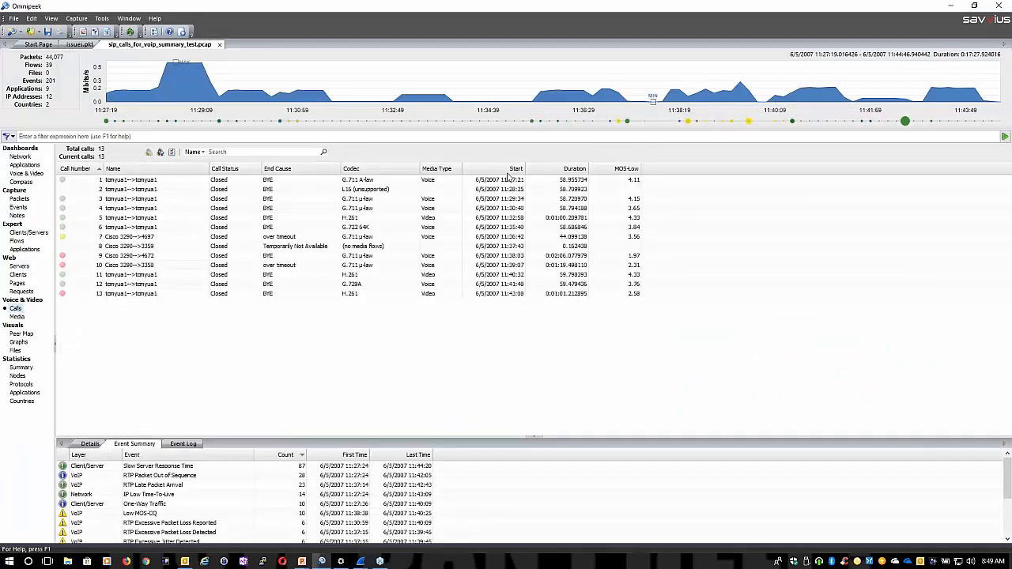
Highlight the calls affected by the Low MOS-CQ event in the VoIP capture
click(143, 515)
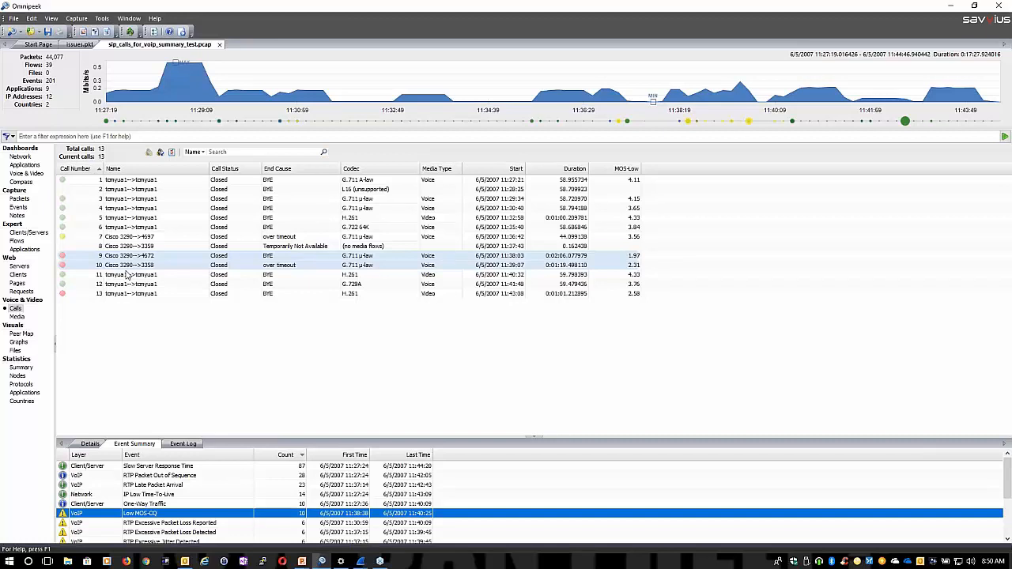
Display the VoIP capture's packets and examine the decodes of packets 11 and 5, resizing the decode area as needed
click(18, 199)
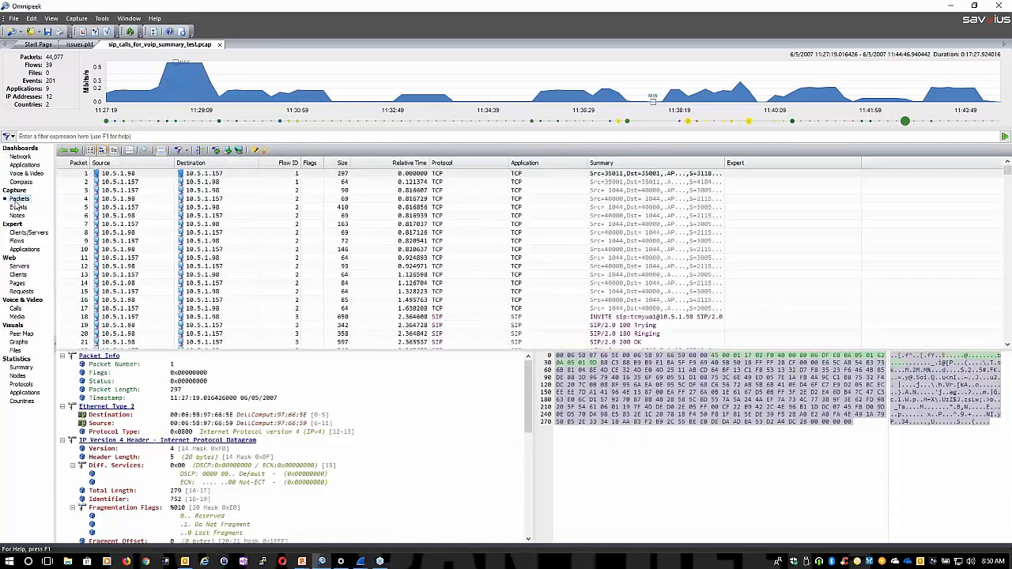
click(208, 250)
drag(360, 352, 357, 288)
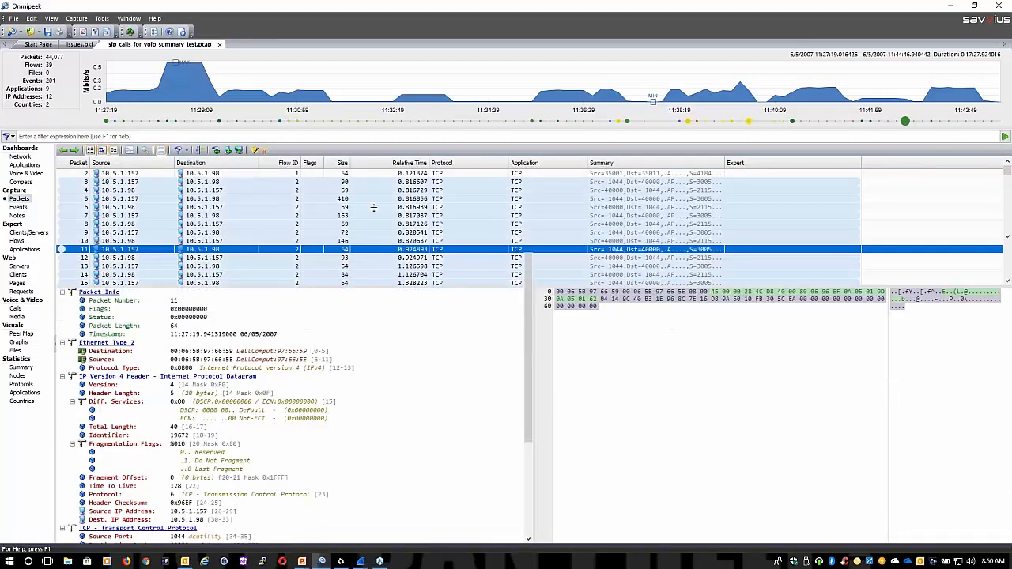
drag(373, 208, 374, 203)
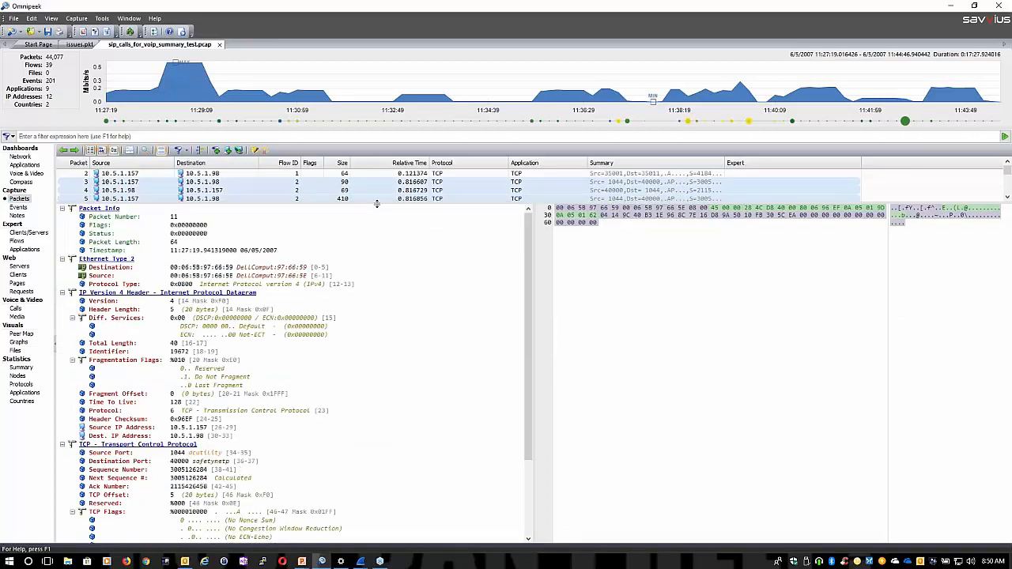
click(380, 200)
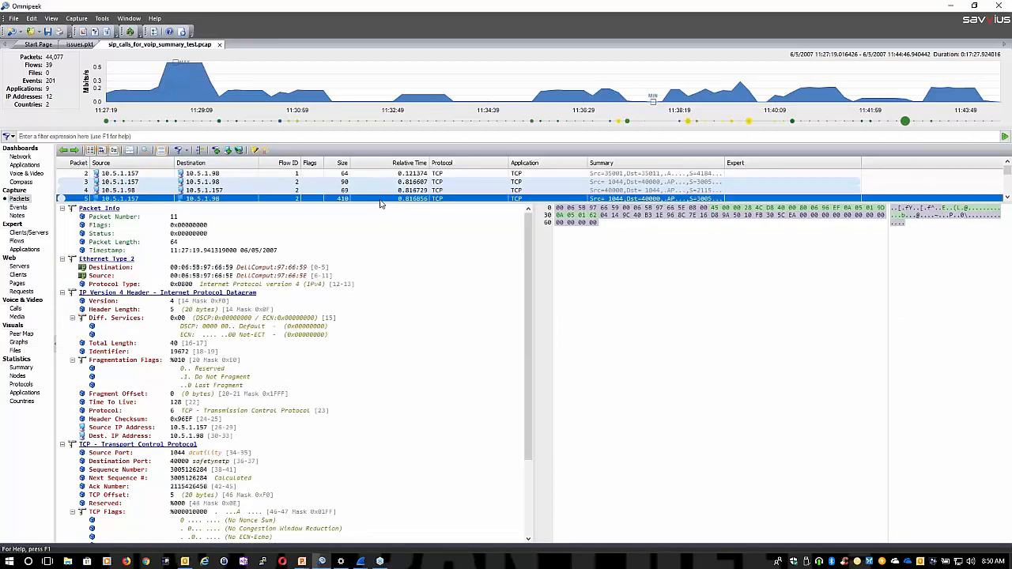
drag(379, 205, 380, 313)
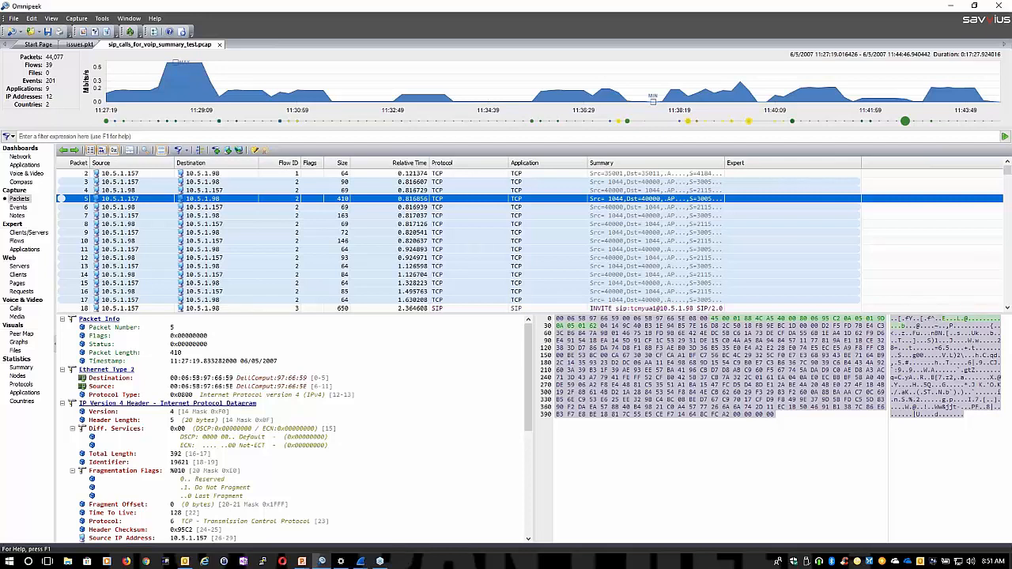
Review the VoIP capture's Network dashboard, and highlight the flows affected by the TCP Repeated Connect Attempt event in issues.pkt
click(20, 156)
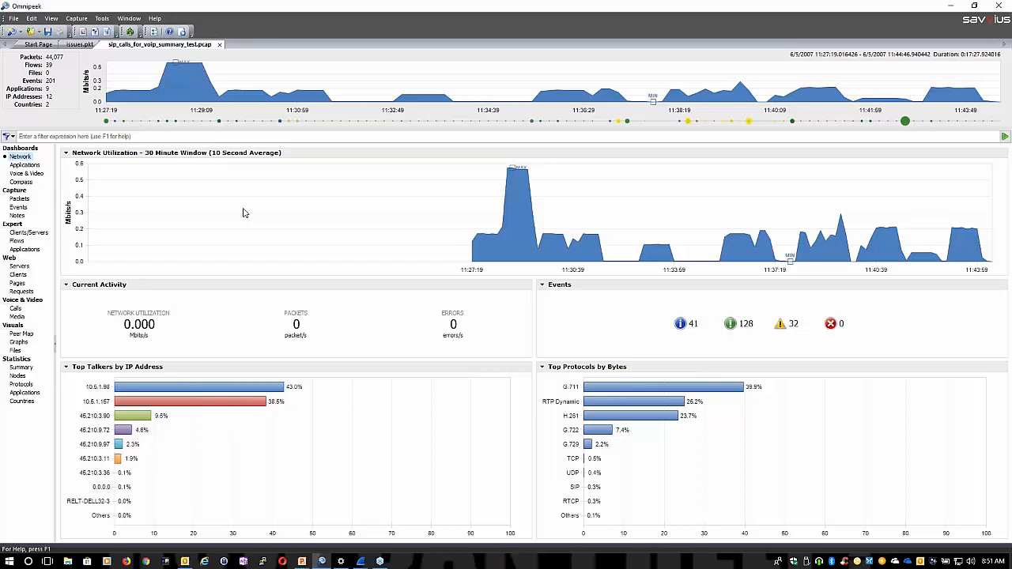
click(80, 45)
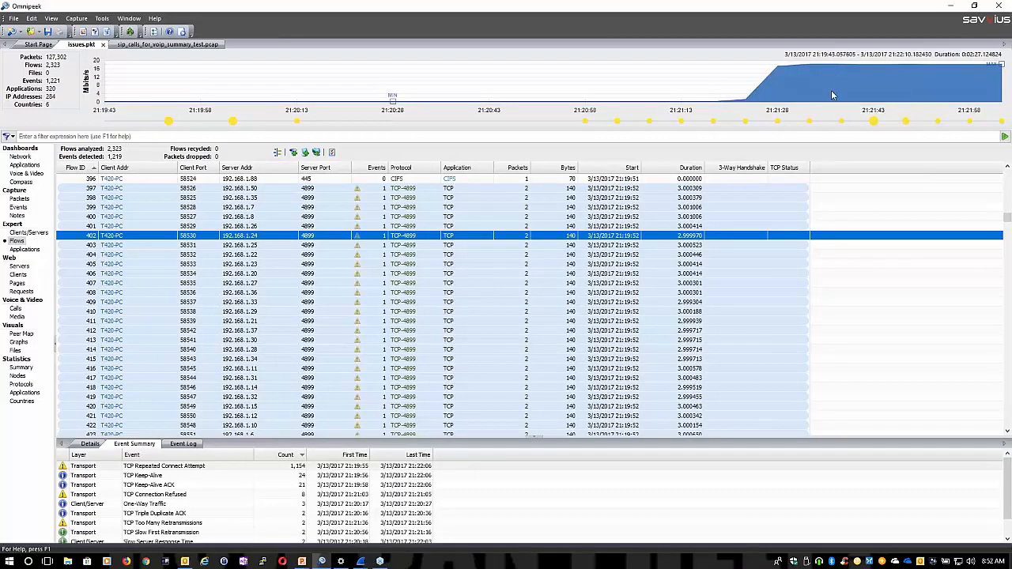
mouse_move(832, 95)
click(401, 349)
click(188, 467)
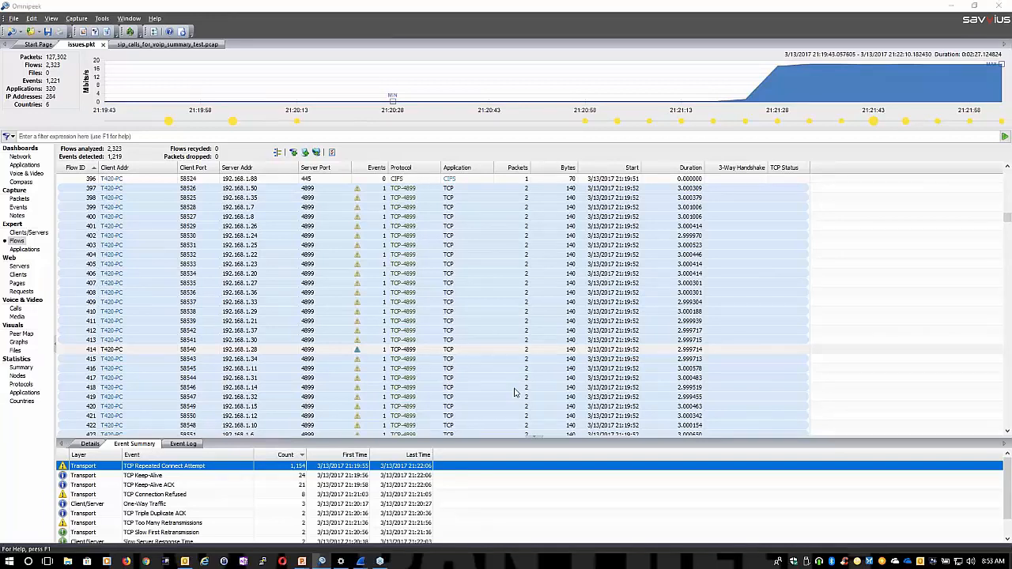
Switch from Omnipeek to another open window
key(alt+Tab)
key(alt+Tab)
key(alt+Tab)
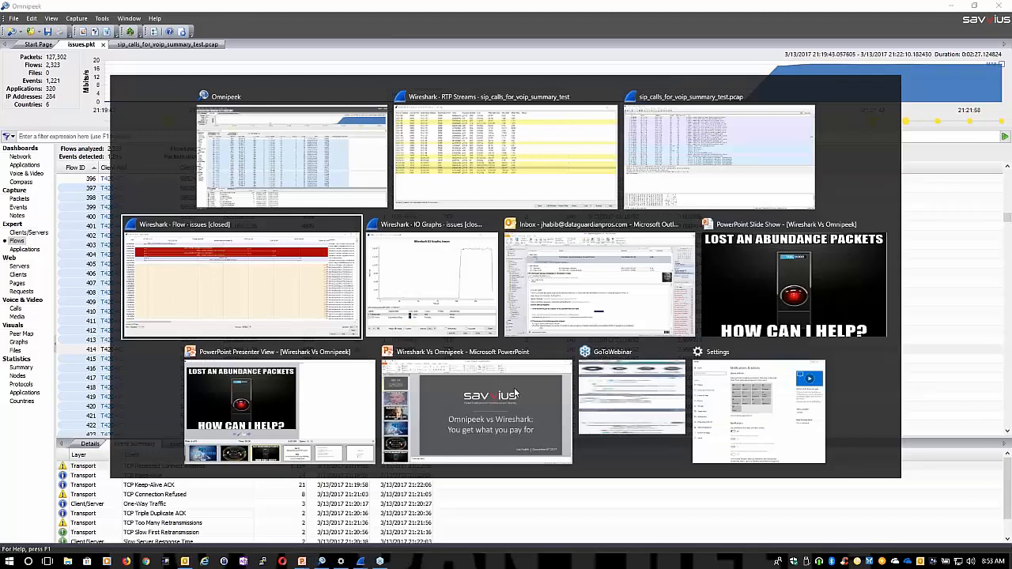
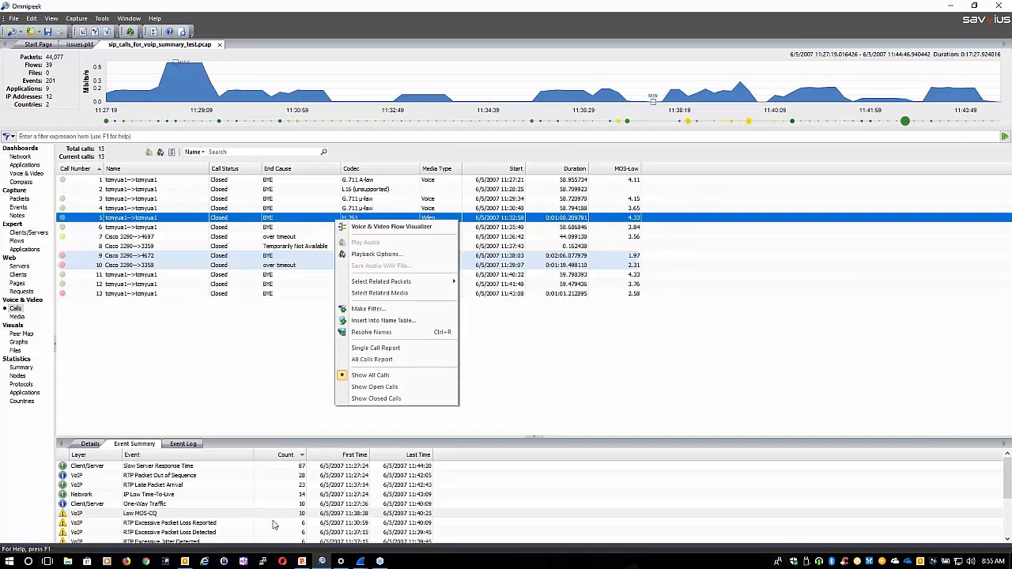
Switch to Wireshark, view the VoIP capture's RTP streams, and bring up its packet list
click(360, 561)
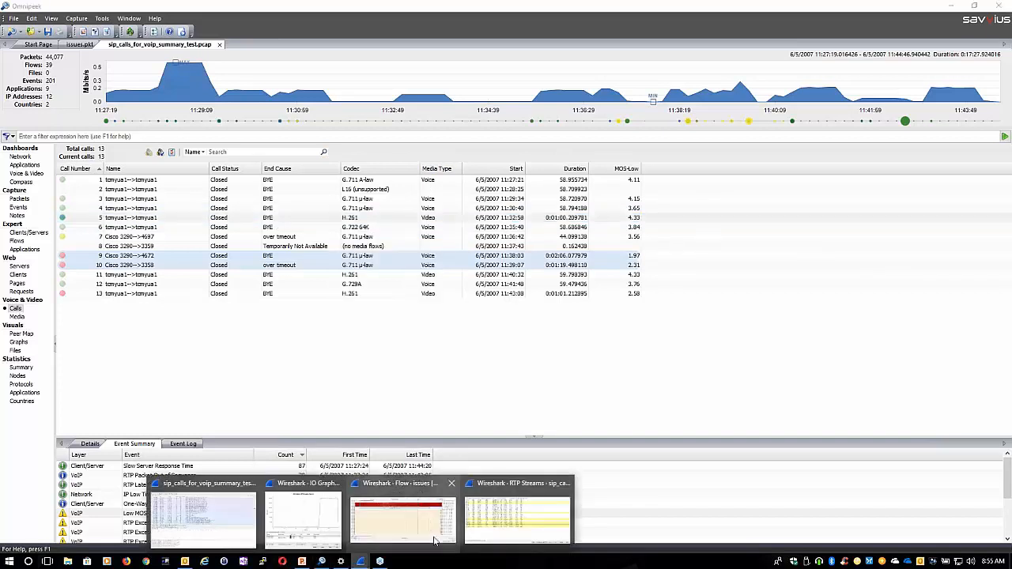
click(516, 525)
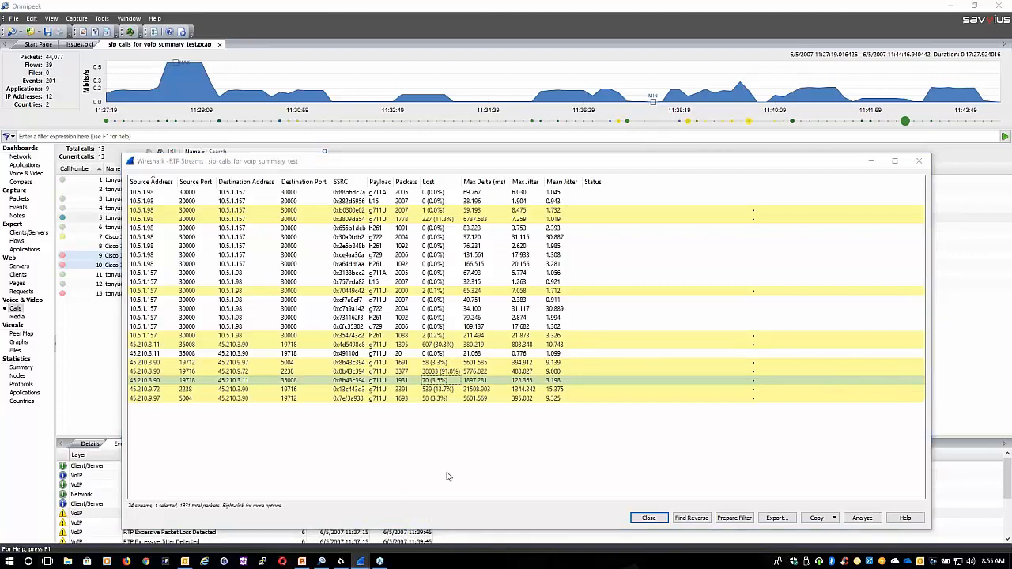
key(alt+Tab)
key(alt+Tab)
key(alt+Tab)
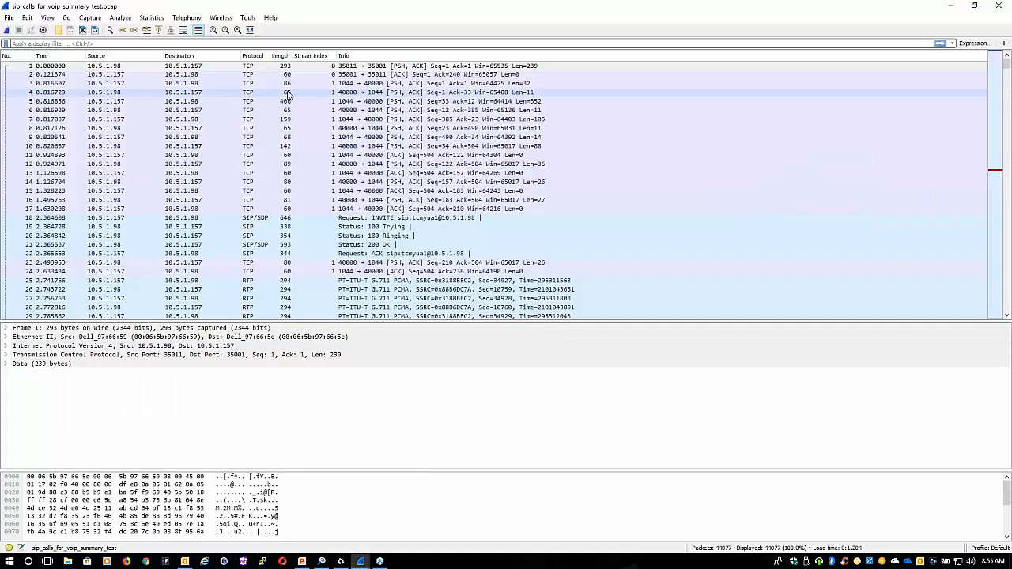
List the capture's VoIP calls, select the call starting at 501.024068, and minimize the list
click(187, 17)
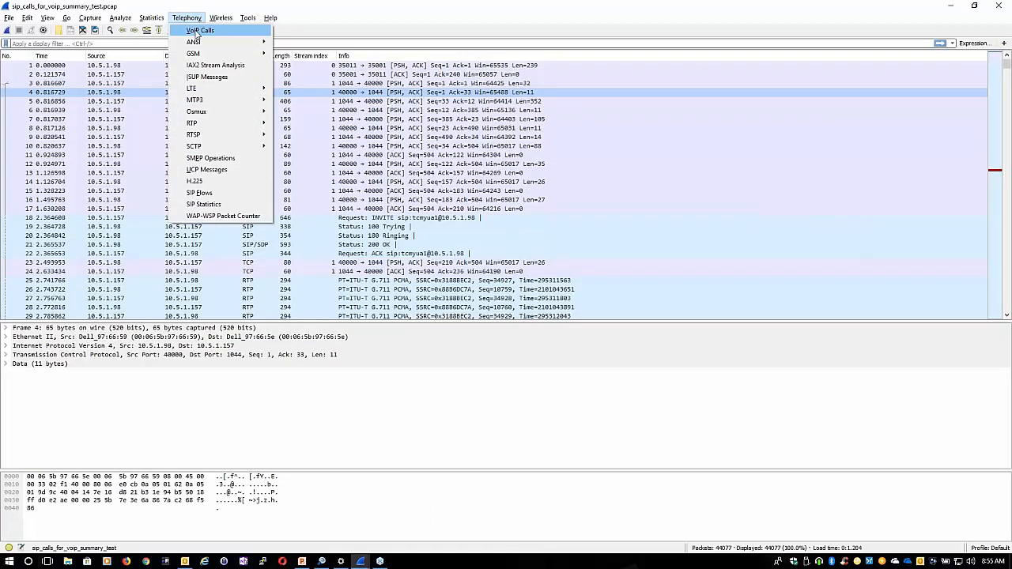
click(215, 32)
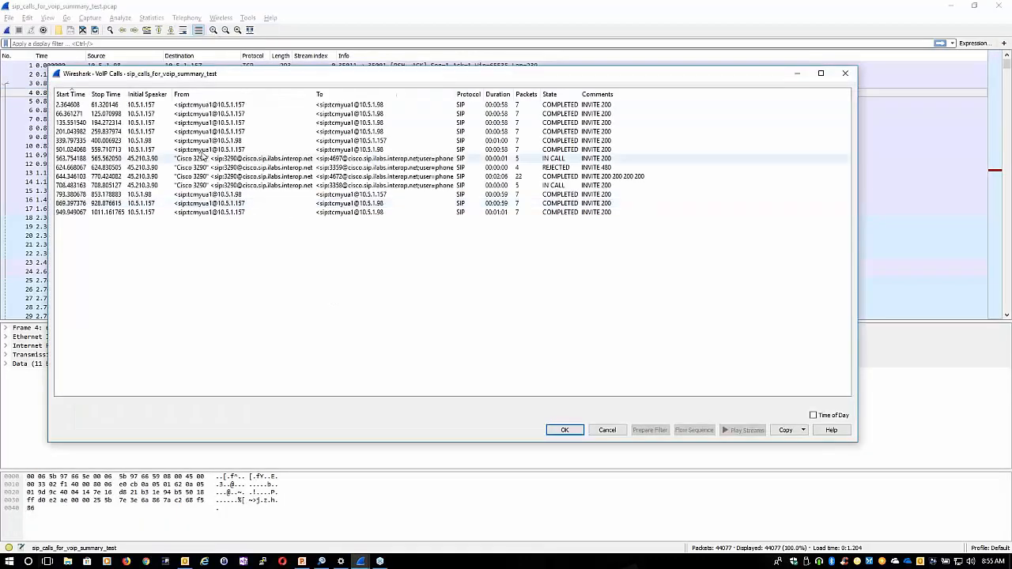
click(203, 150)
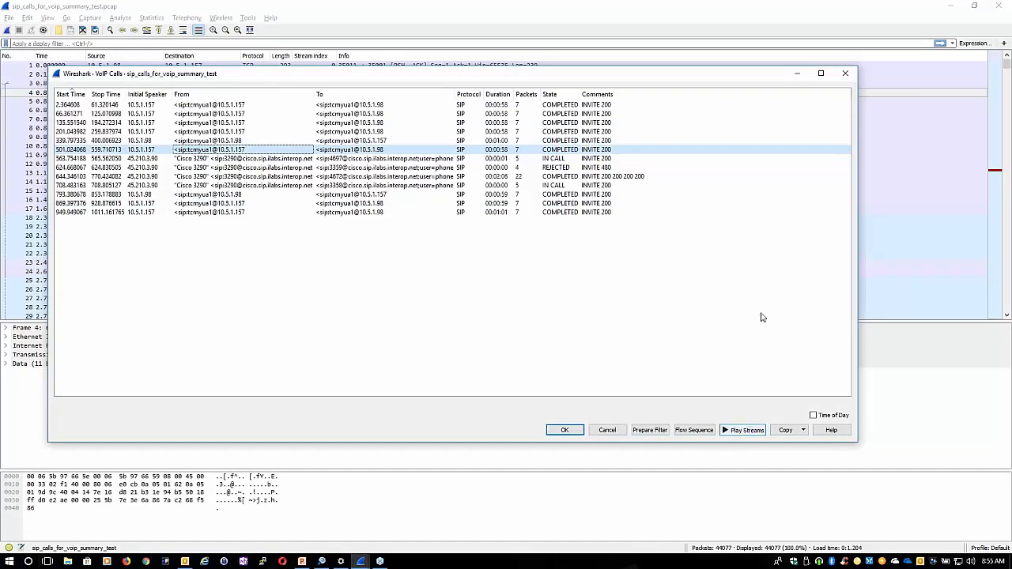
click(797, 75)
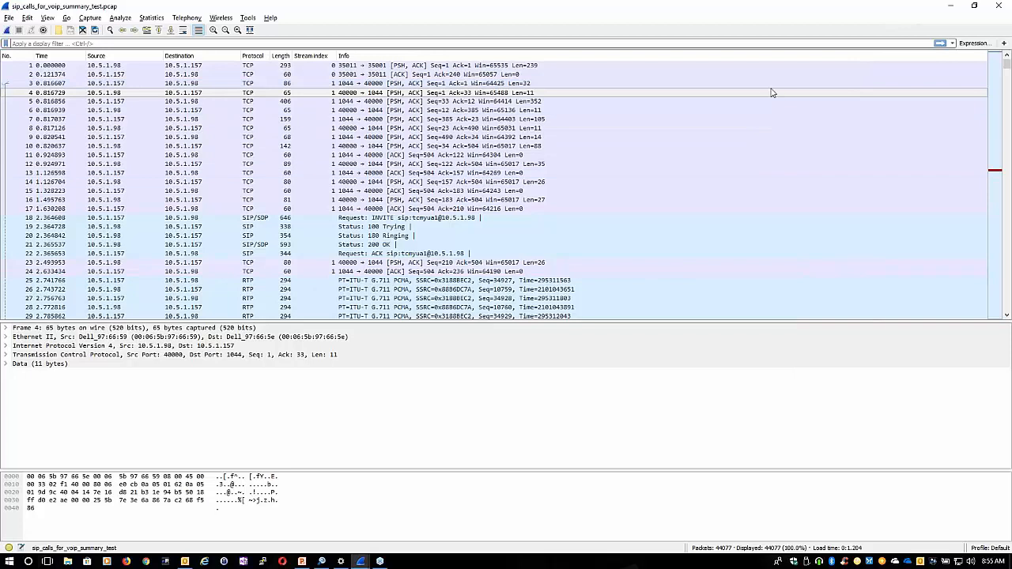
Compare Omnipeek's call list with Wireshark's VoIP Calls and RTP Streams windows, and return to Wireshark's packet list
key(alt+Tab)
key(alt+Tab)
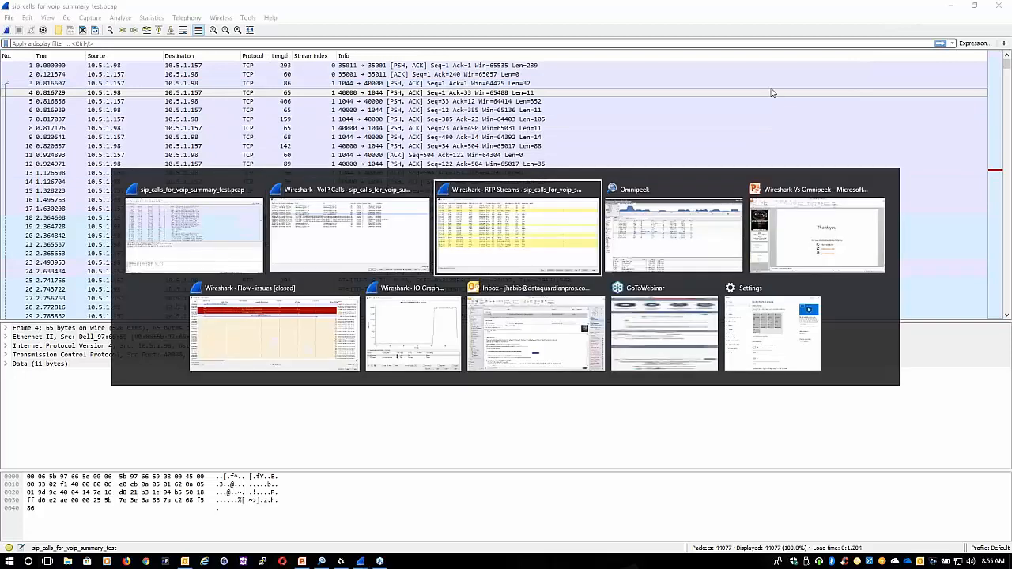
key(alt+Tab)
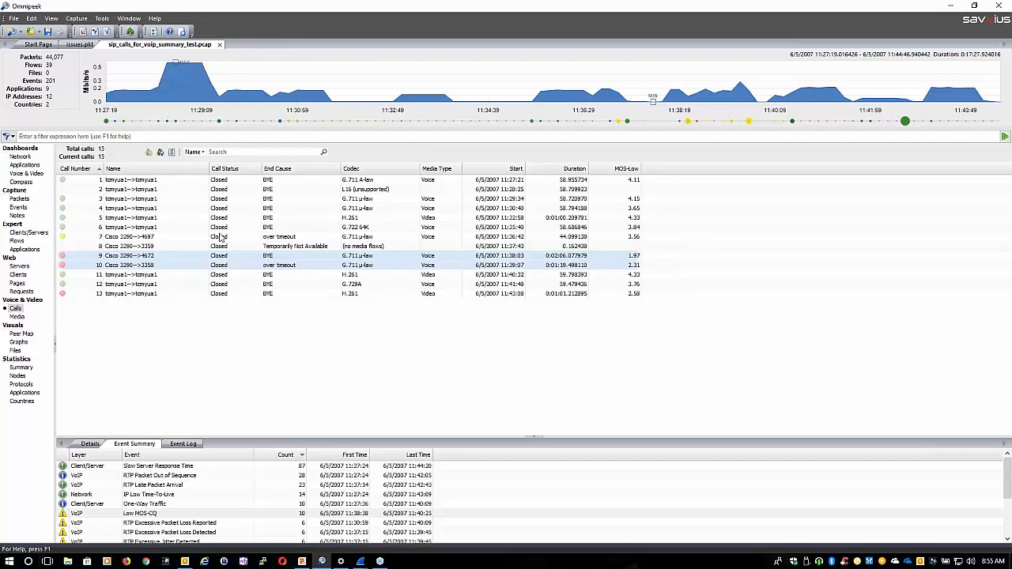
key(alt+Tab)
key(alt+Tab)
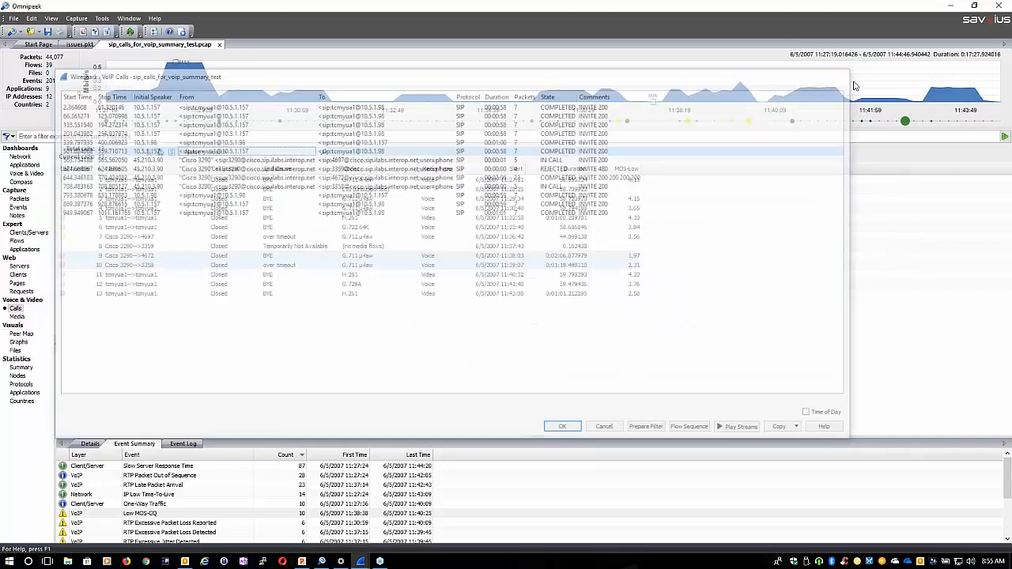
key(alt+Tab)
key(alt+Tab)
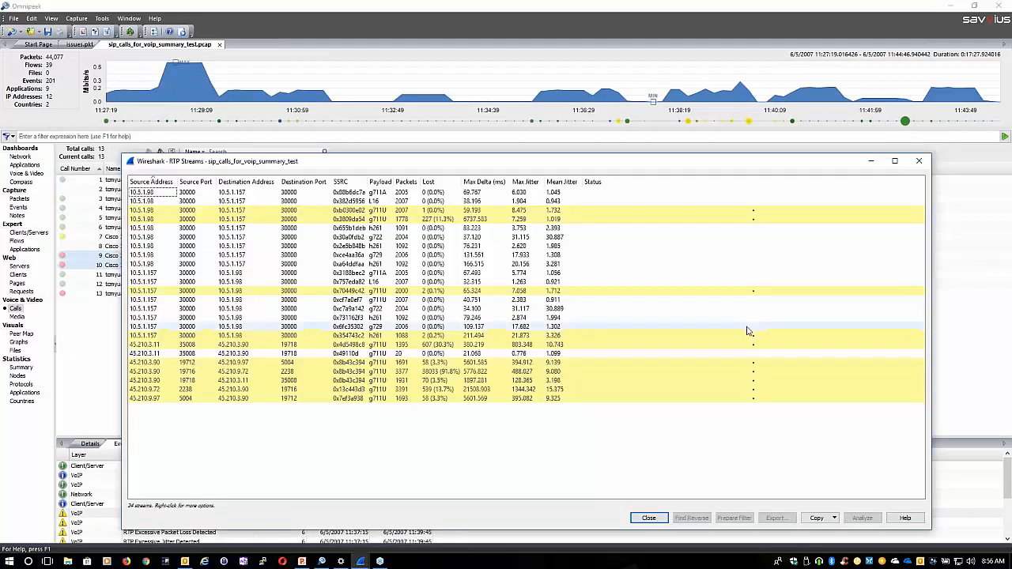
key(alt+Tab)
key(alt+Tab)
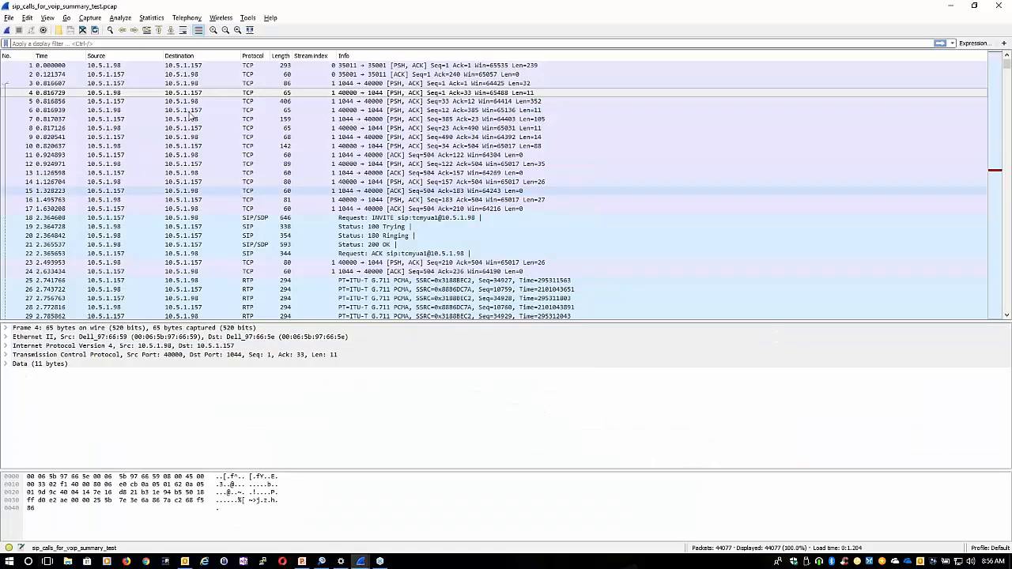
Filter the packets with the predefined TCP only filter, and replace it with the predefined ip.addr == 192.0.2.1 filter
click(7, 42)
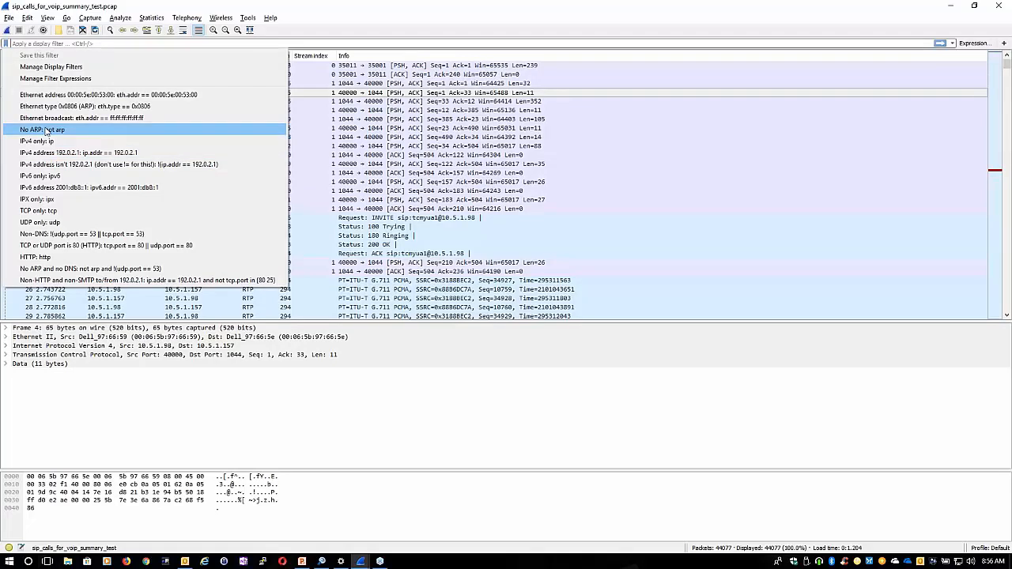
click(90, 212)
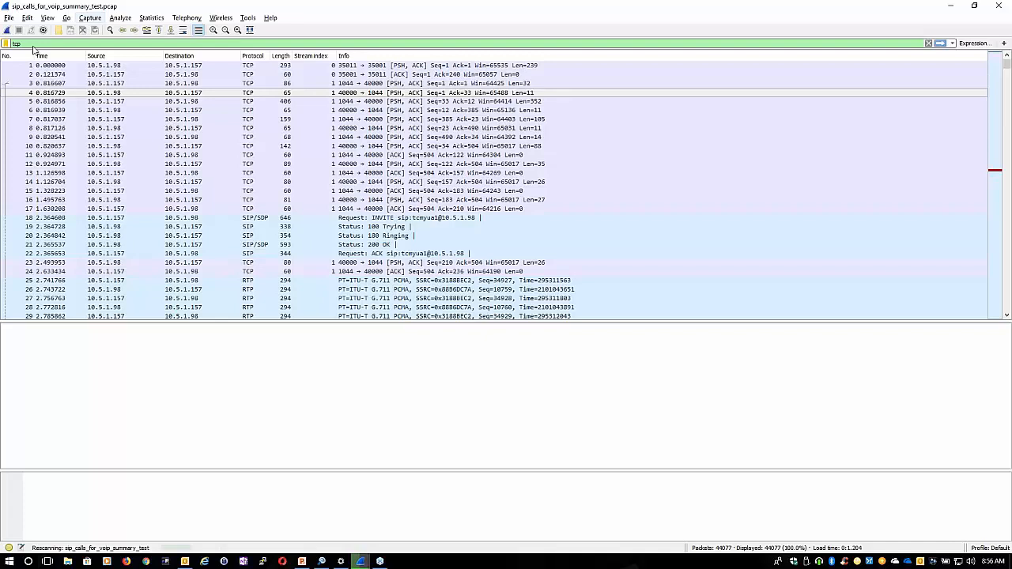
click(6, 43)
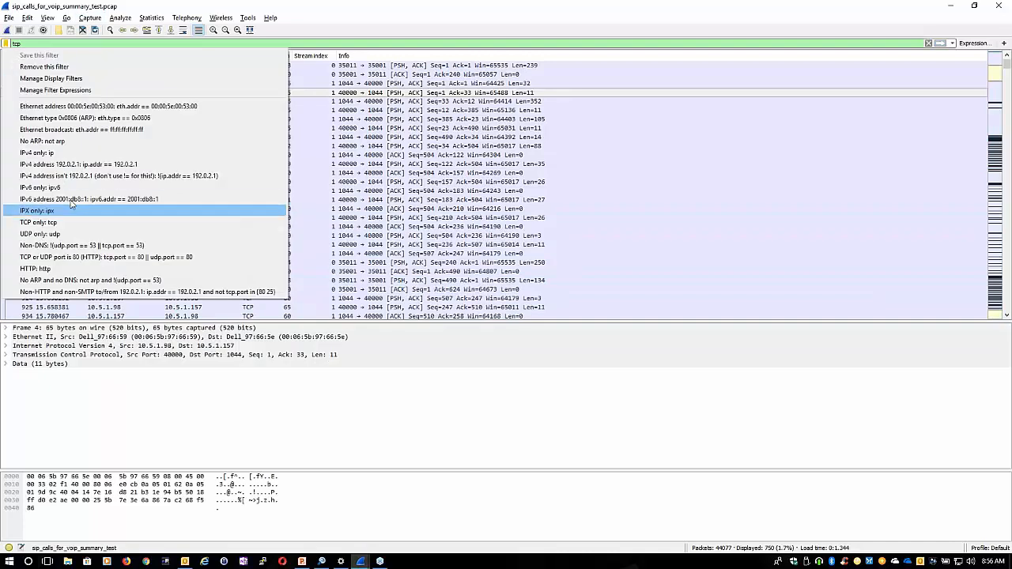
click(79, 165)
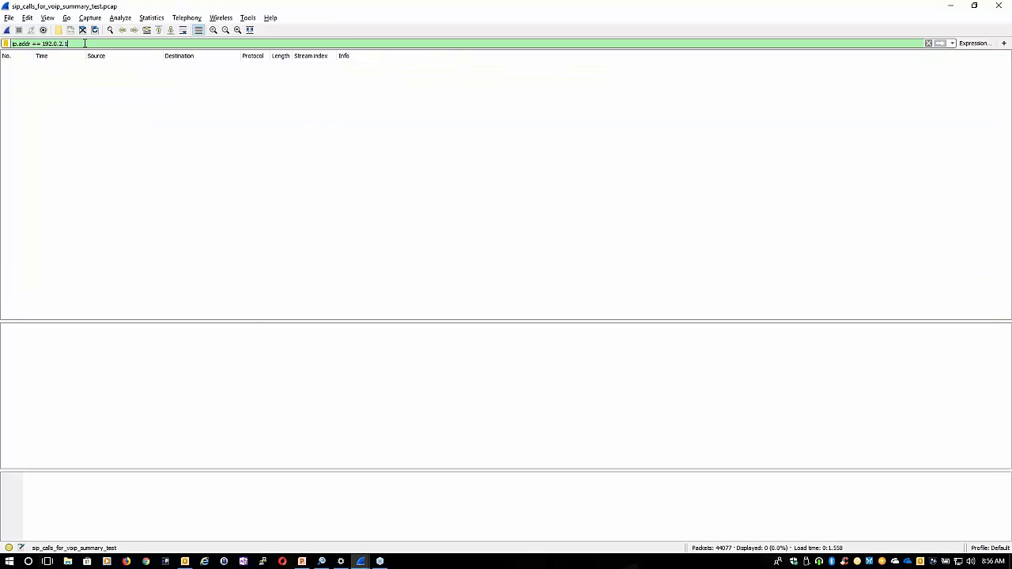
Copy the ip.addr == 192.0.2.1 expression from Wireshark and paste it as Omnipeek's filter expression
right_click(37, 42)
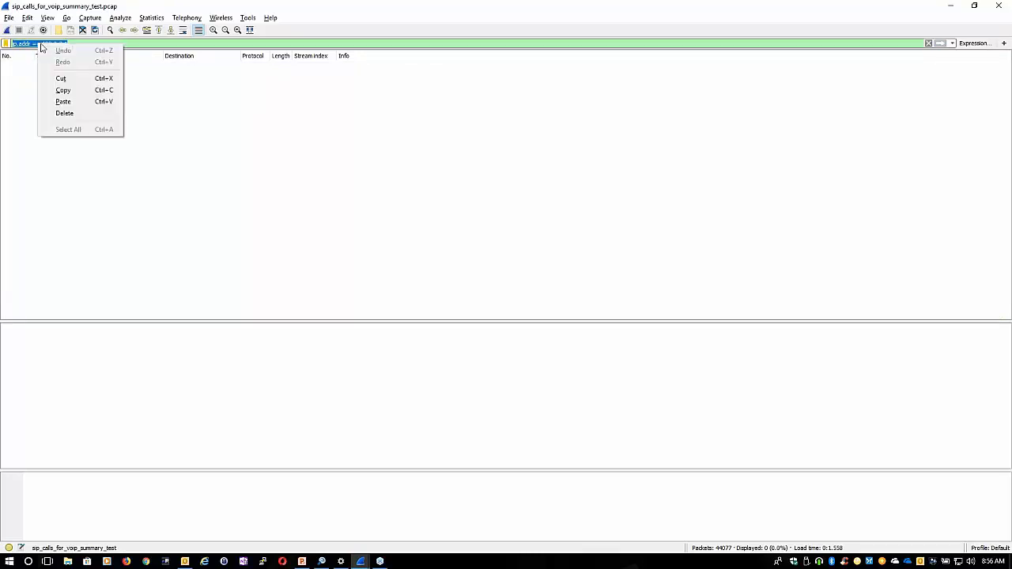
click(69, 90)
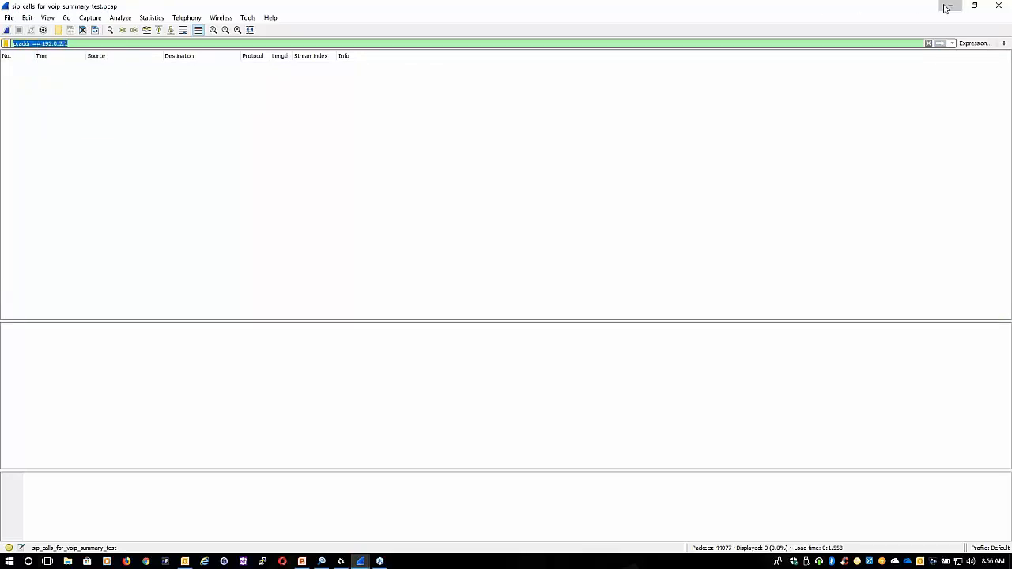
click(949, 6)
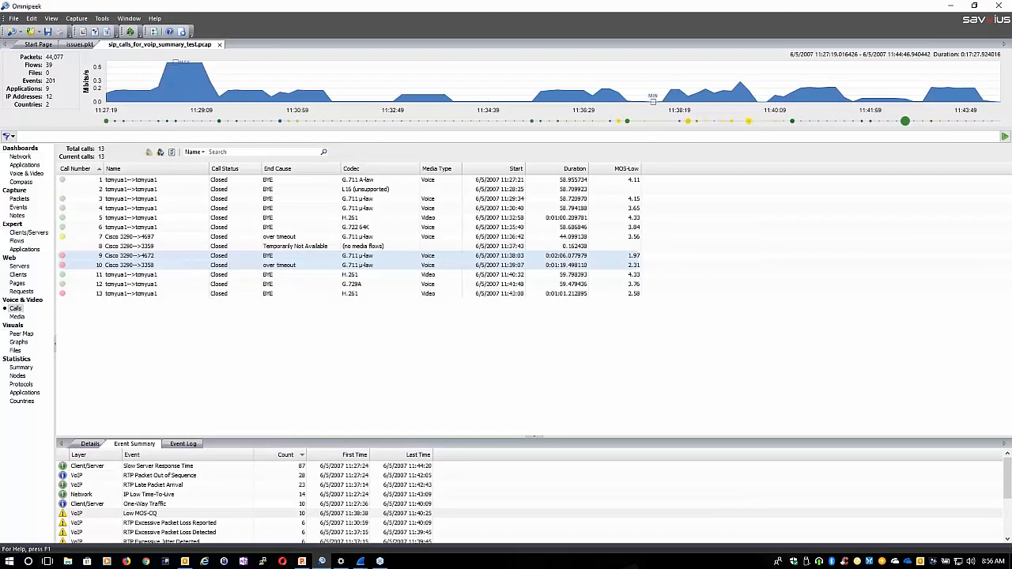
right_click(168, 137)
click(233, 182)
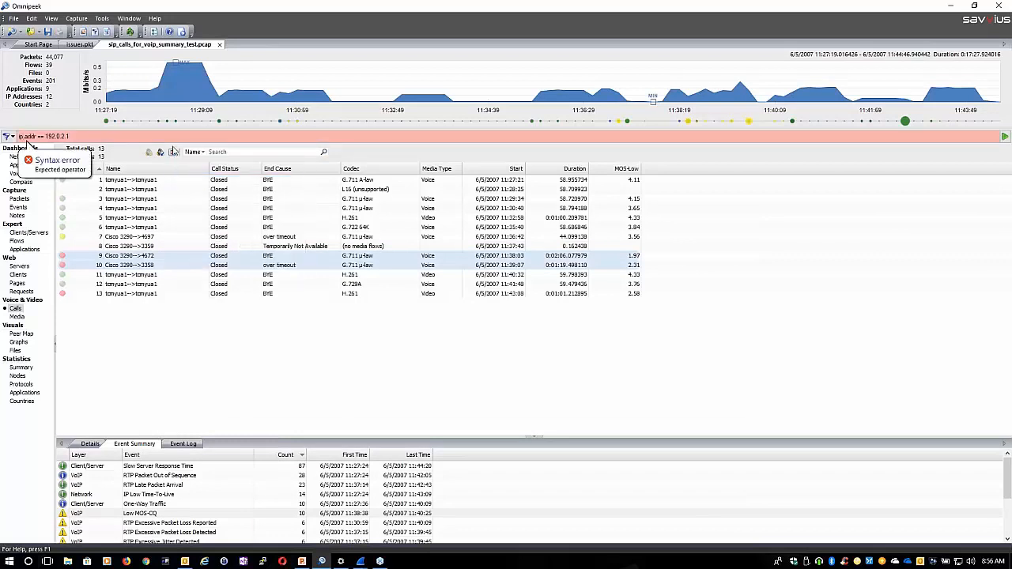
Remove the dot between ip and addr in the pasted expression, and clear the whole filter expression
key(BackSpace)
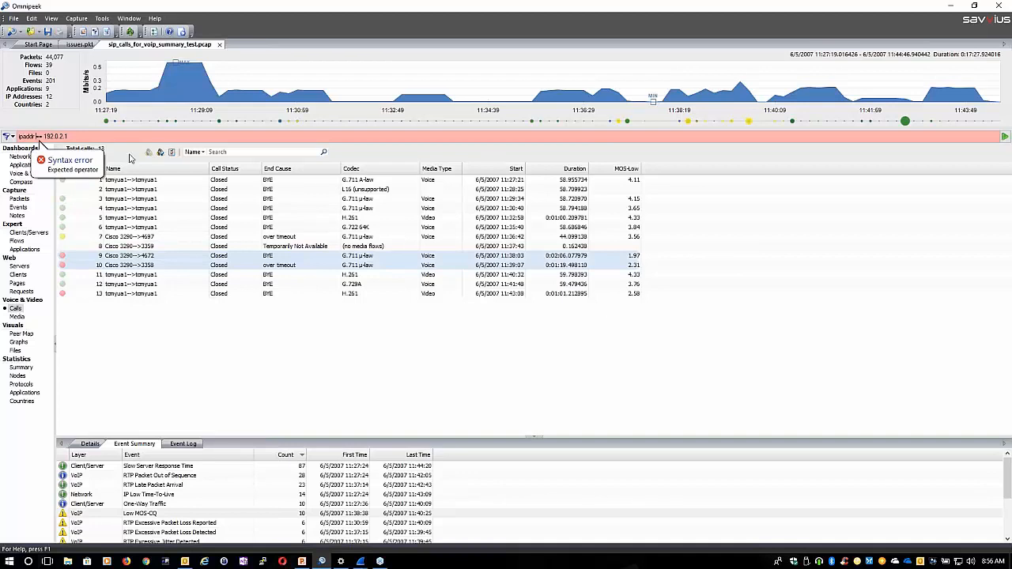
click(36, 137)
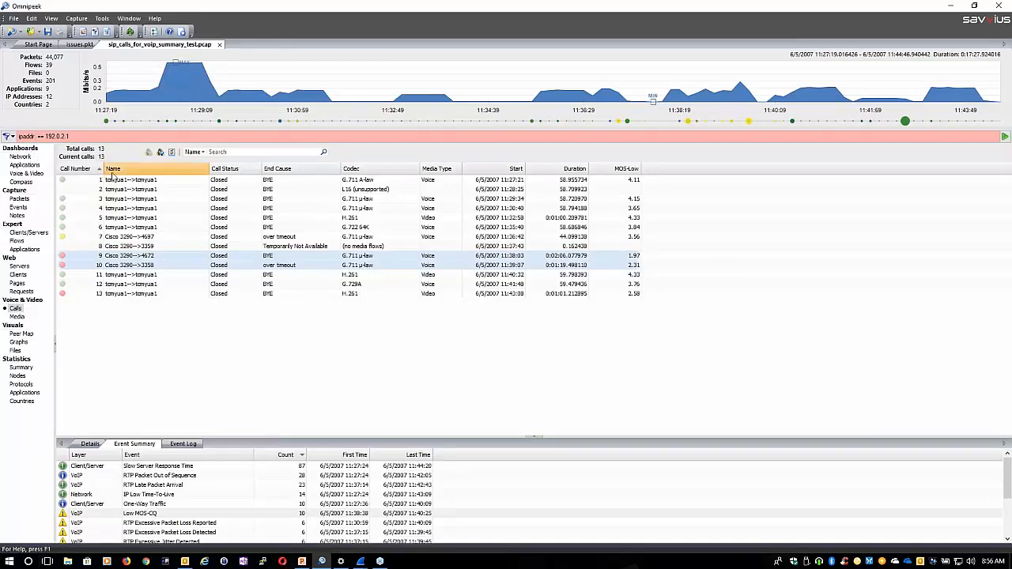
drag(94, 136, 17, 137)
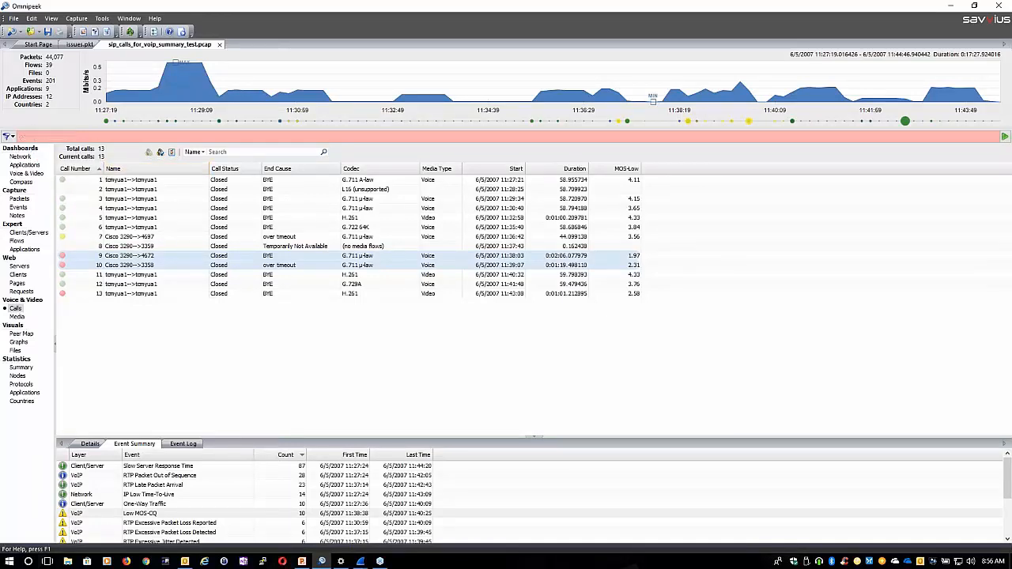
key(BackSpace)
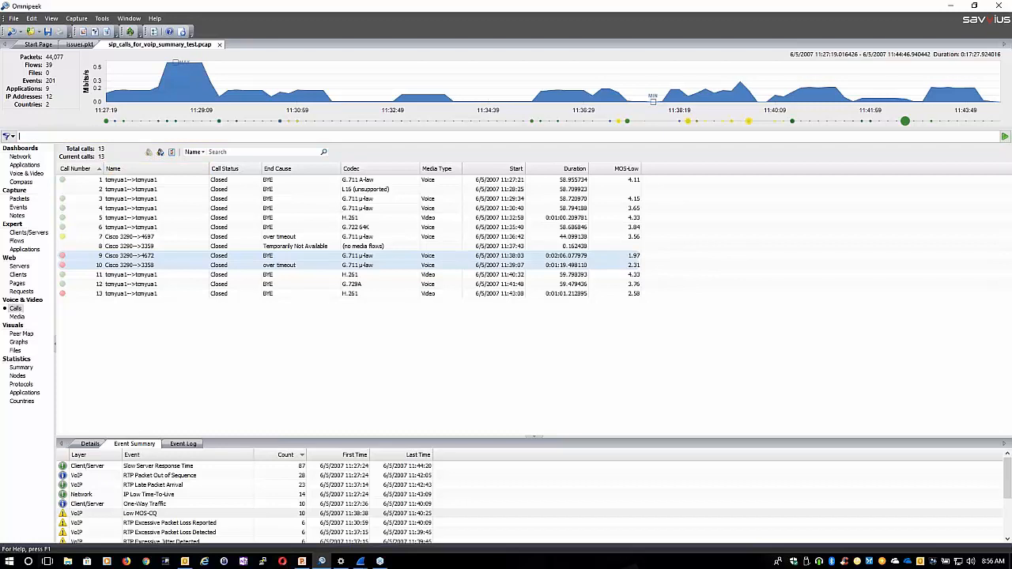
Examine the predefined filters that can be inserted into Omnipeek's filter expression
click(10, 136)
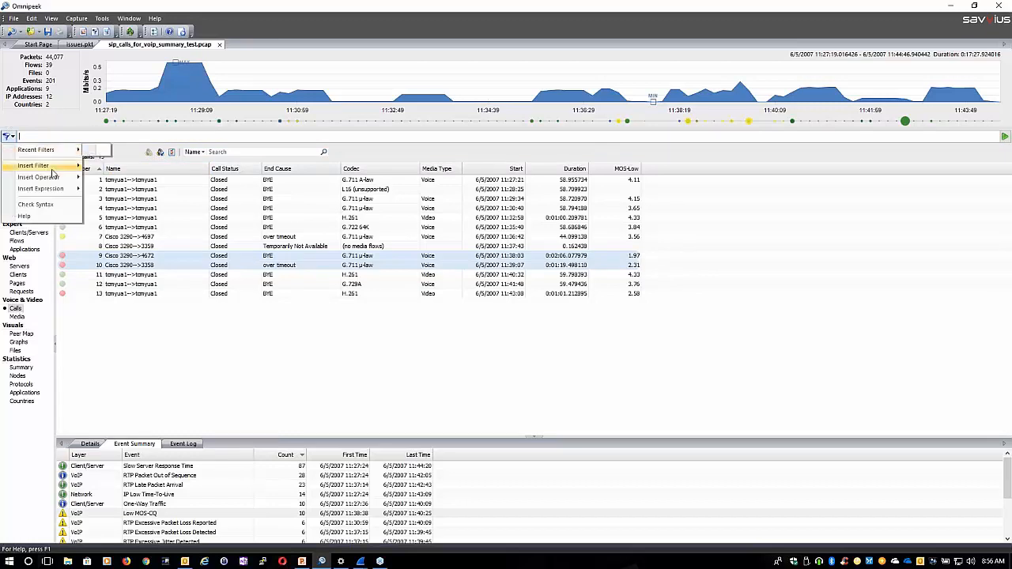
click(35, 136)
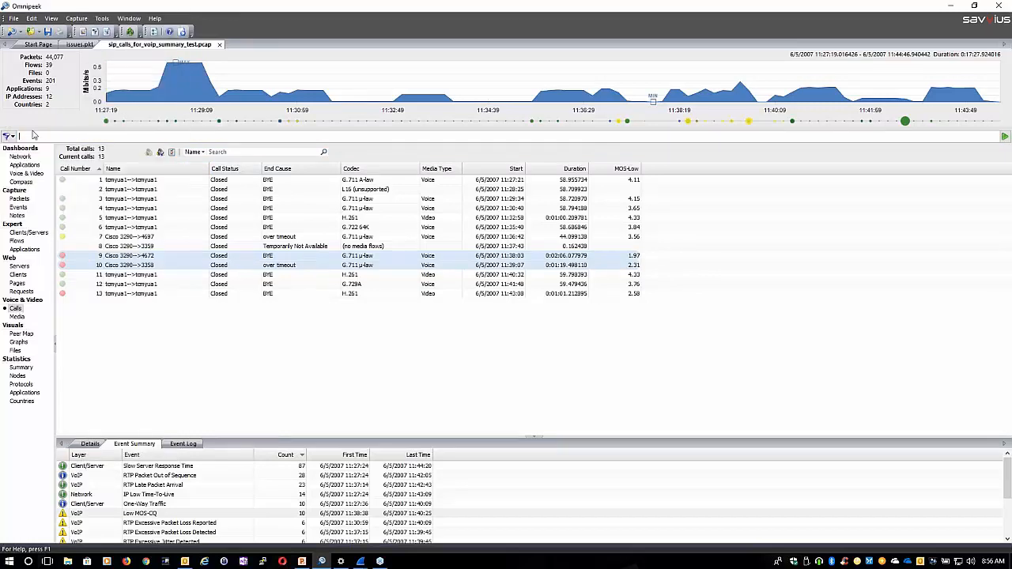
click(9, 136)
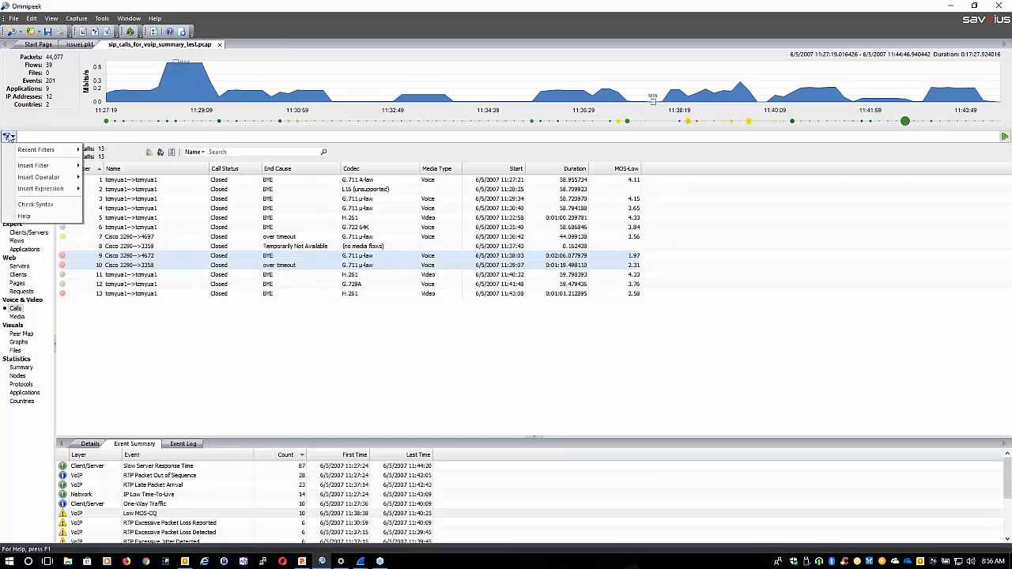
mouse_move(57, 171)
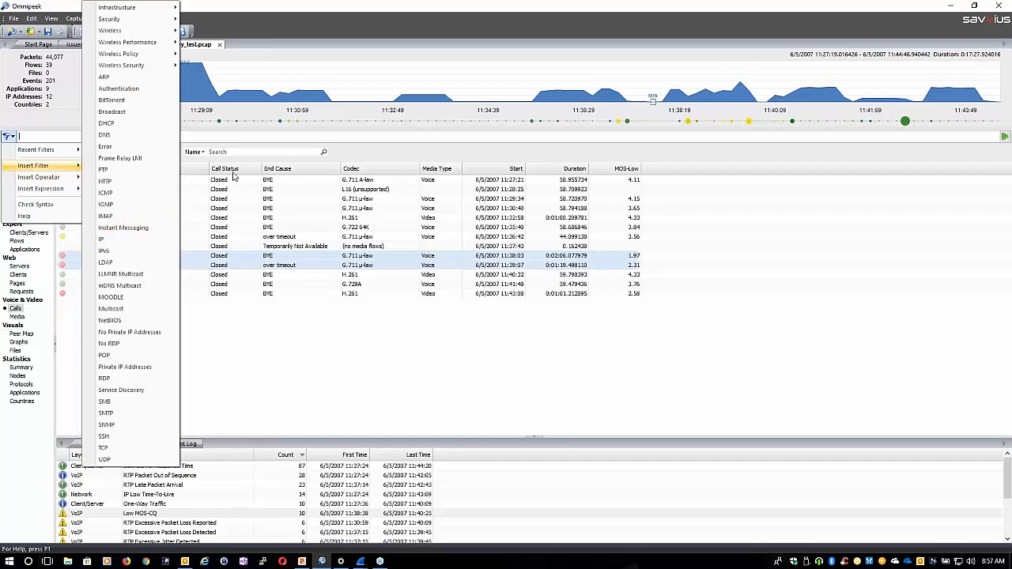
click(245, 193)
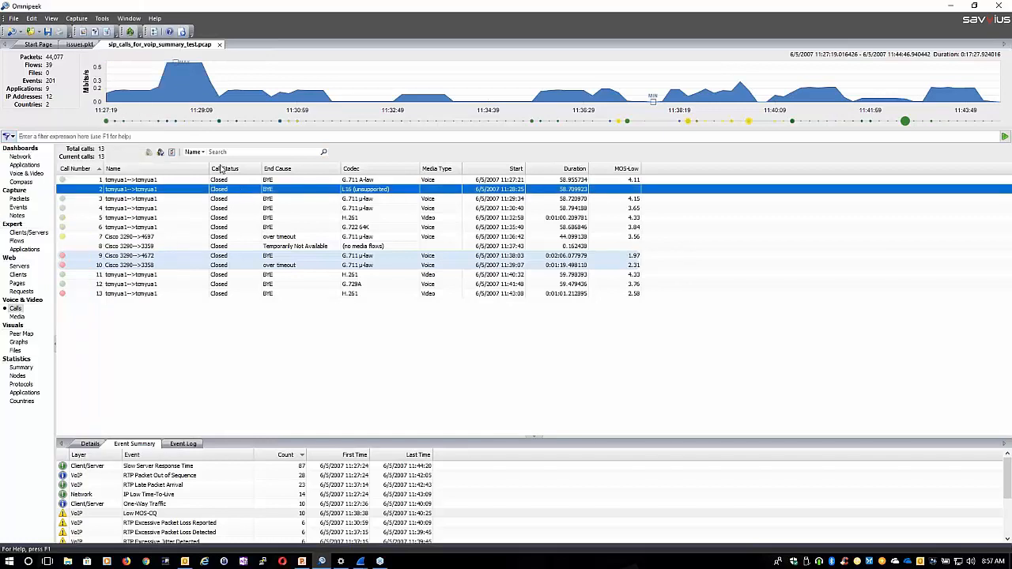
Display Omnipeek's list of saved filters and open the IP filter to view its protocol conditions
click(98, 18)
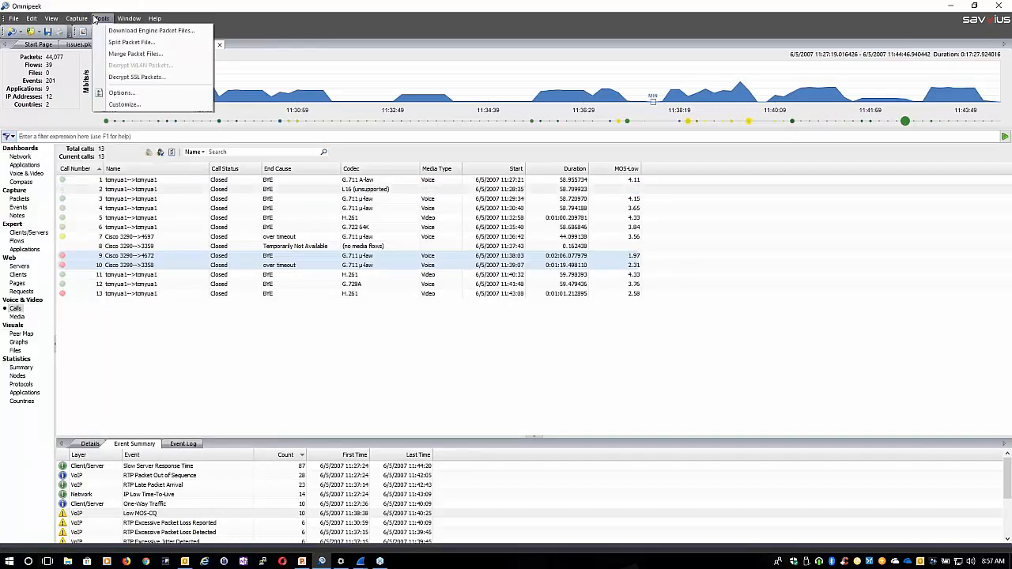
click(98, 18)
click(51, 19)
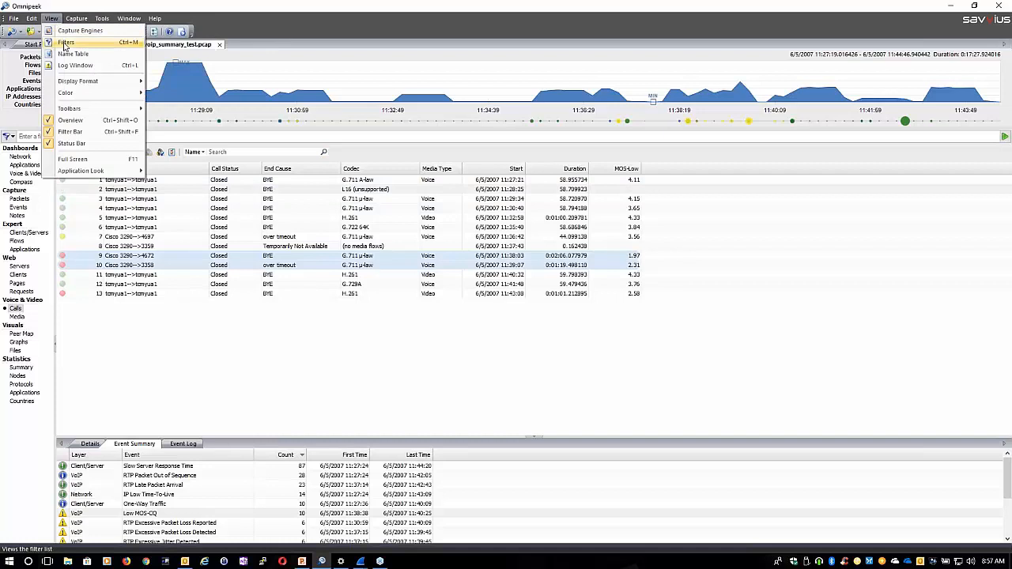
click(64, 43)
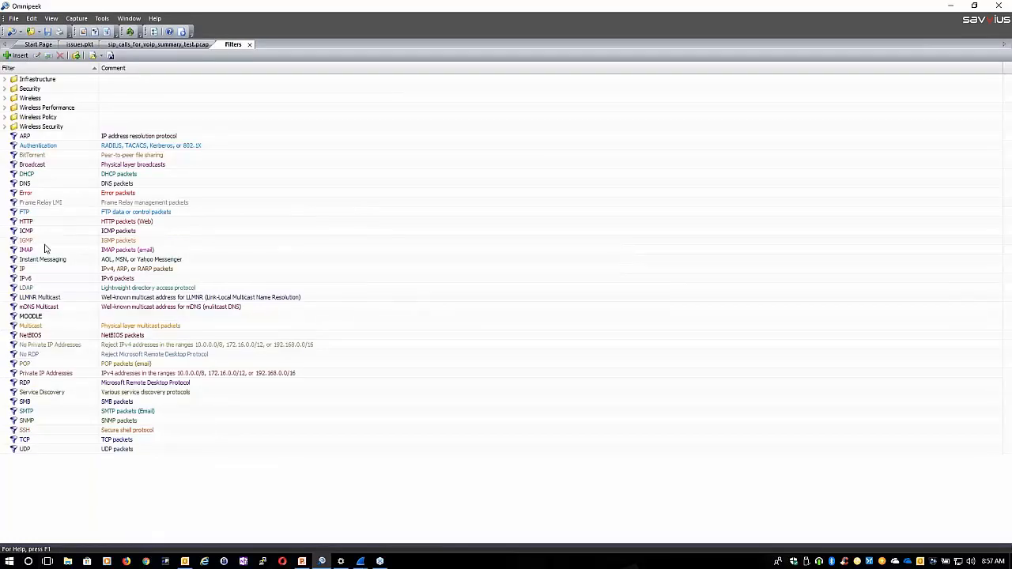
click(36, 231)
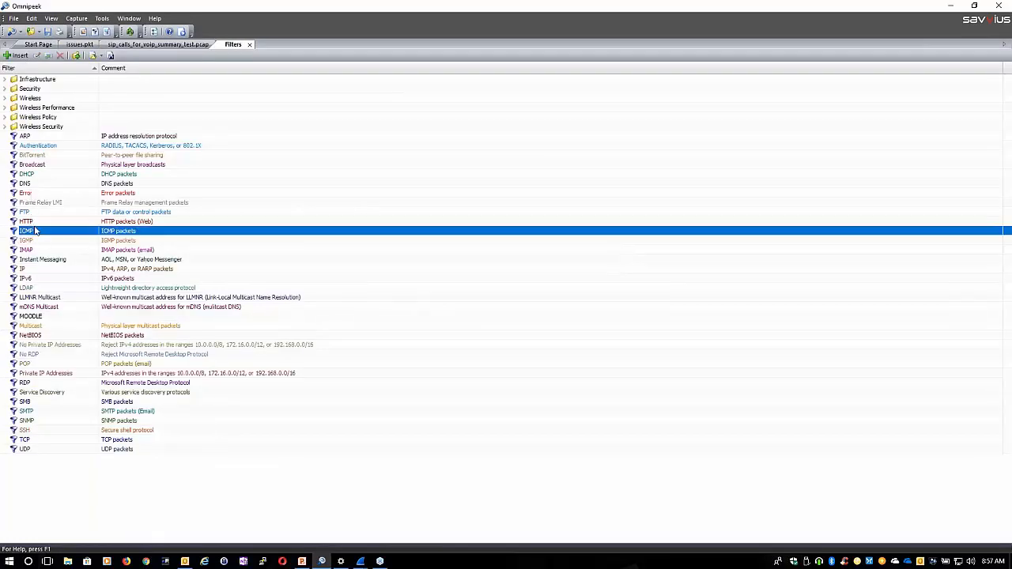
click(35, 271)
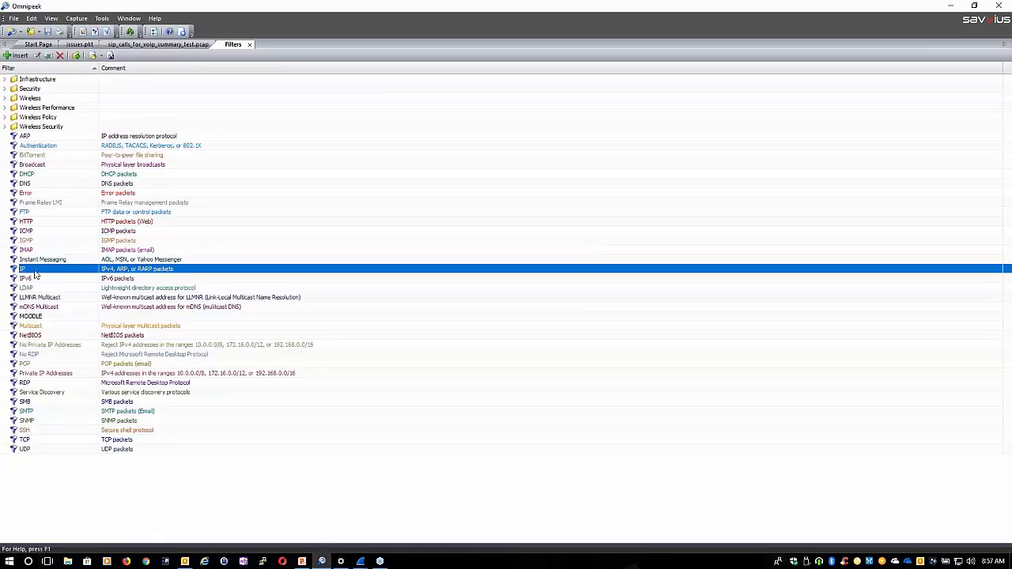
double_click(35, 272)
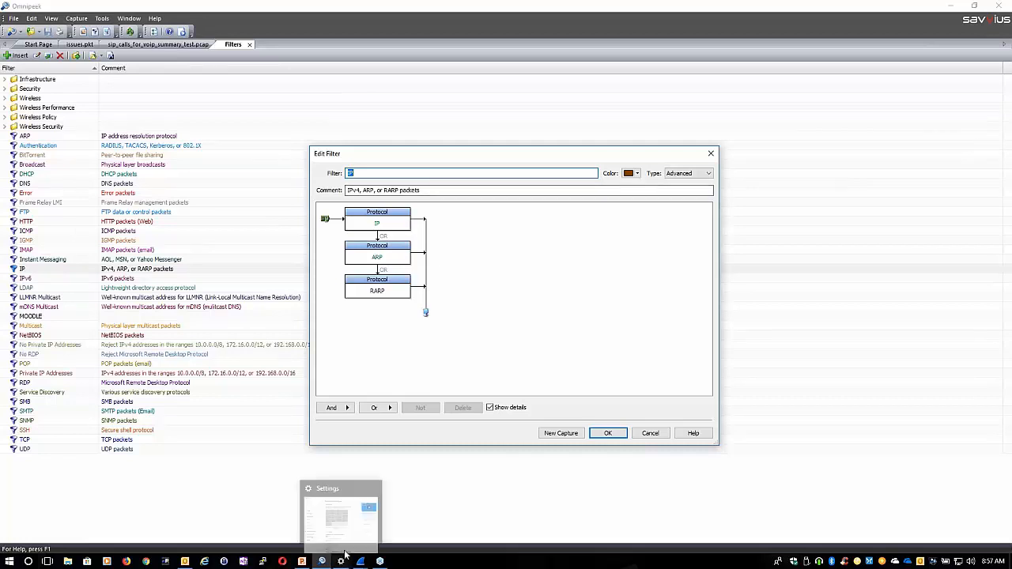
Cancel editing the IP filter and close the list of saved filters
mouse_move(361, 561)
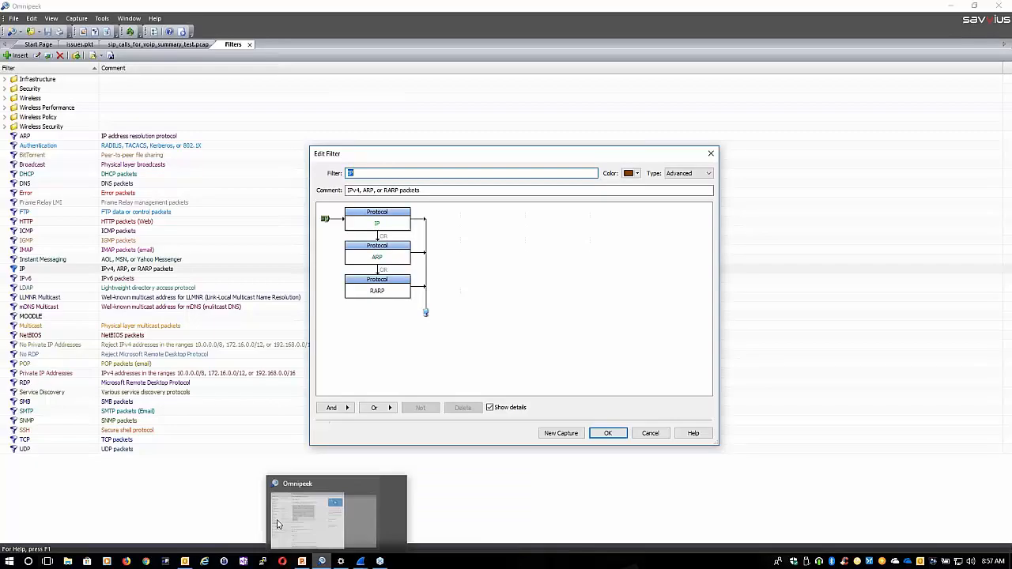
click(400, 338)
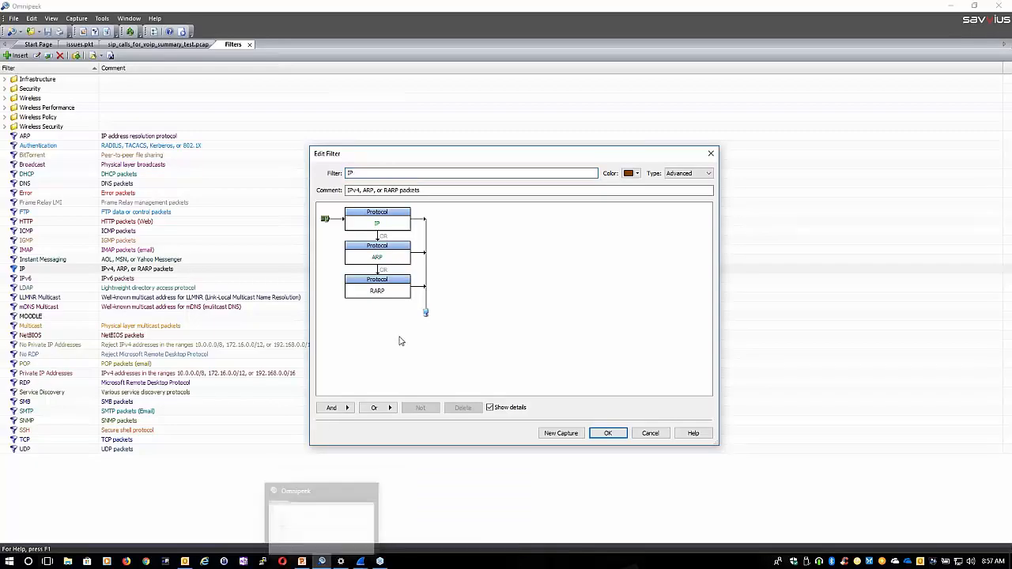
click(653, 435)
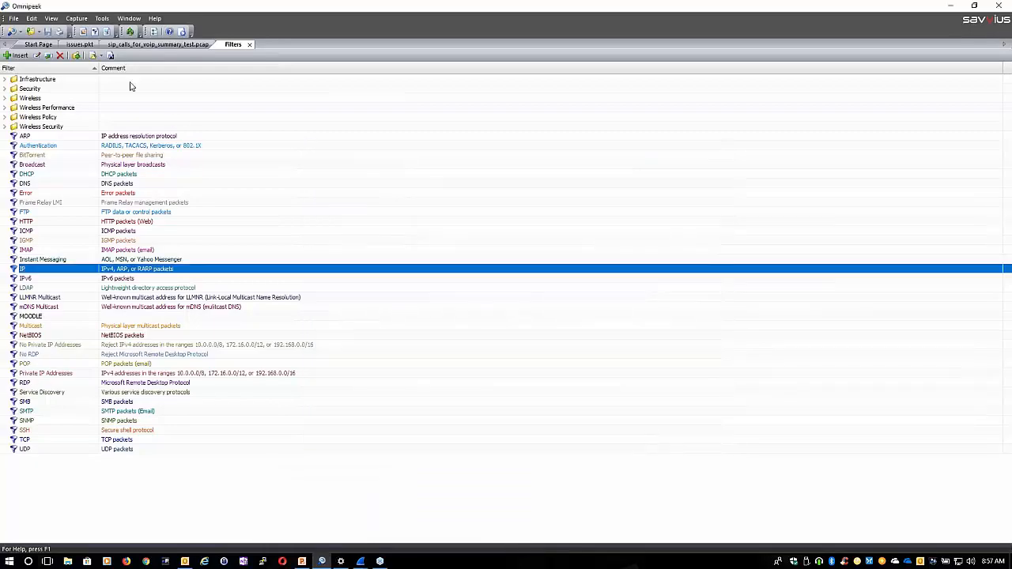
click(249, 44)
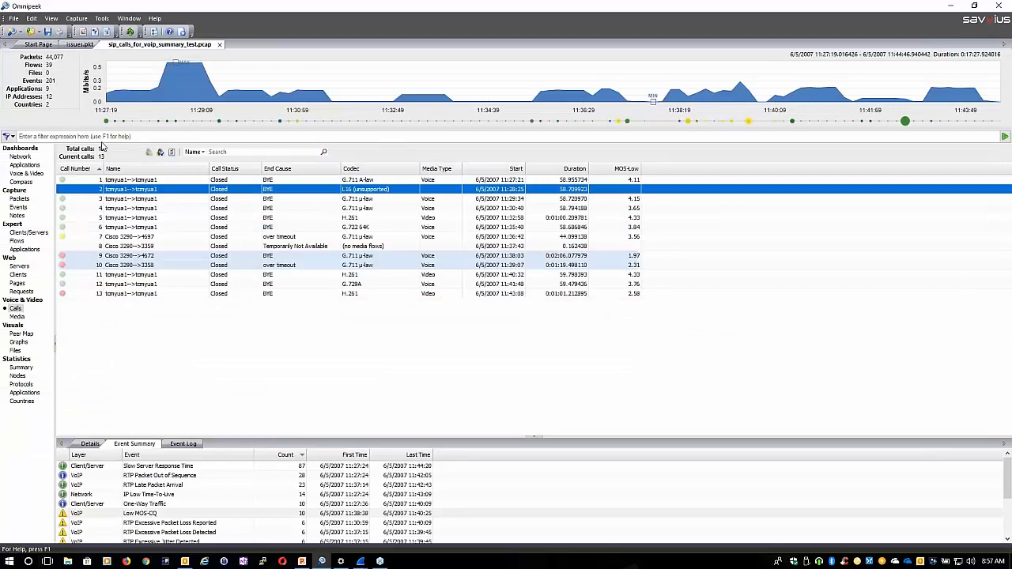
Apply the filter expression tcp to the sip_calls_for_voip_summary_test.pcap capture and dismiss the selection results
click(100, 135)
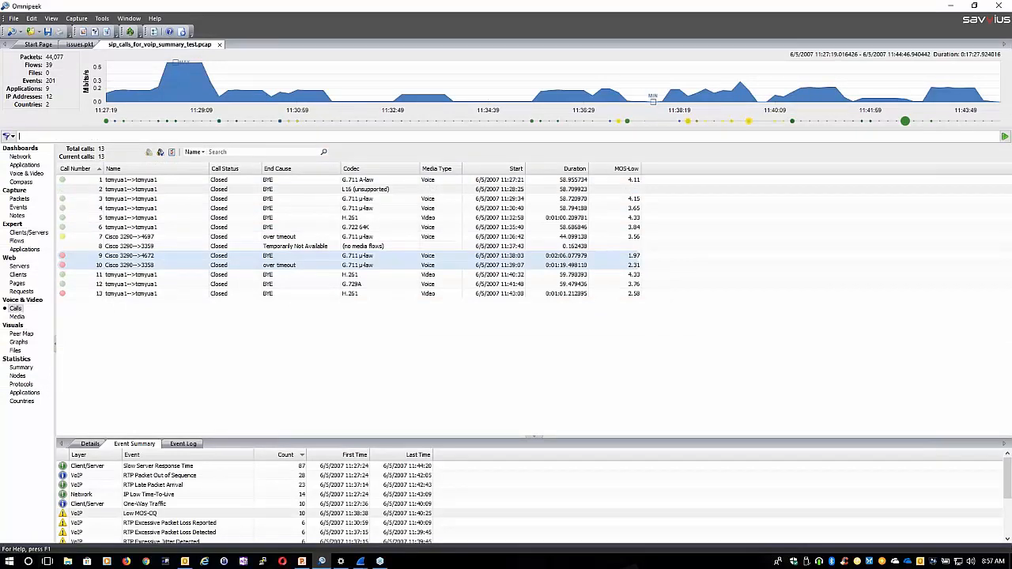
text(tcp)
key(Return)
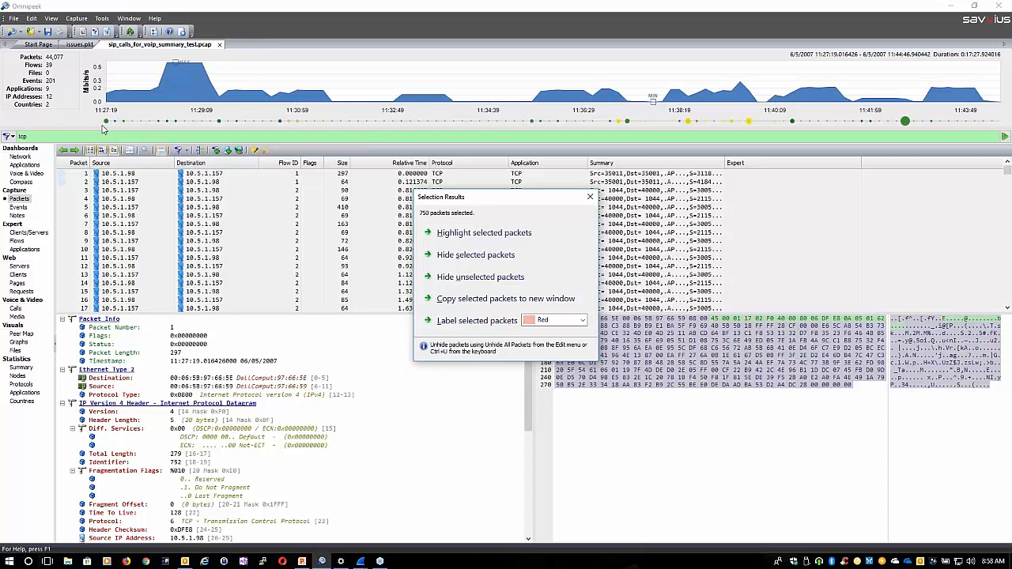
click(591, 197)
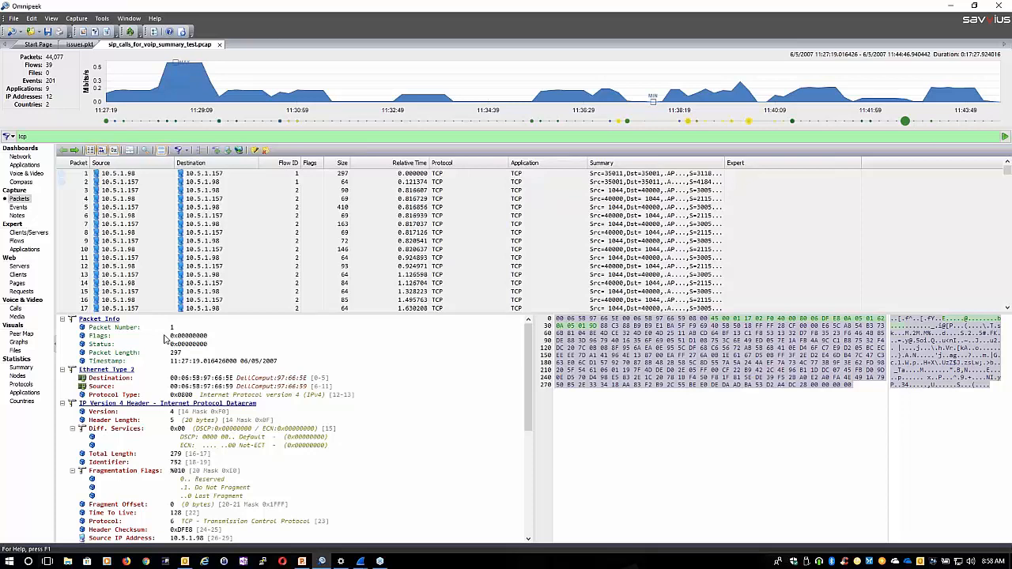
View the capture's summary statistics and expert flows, enlarging the event summary area beneath the flow list
click(21, 370)
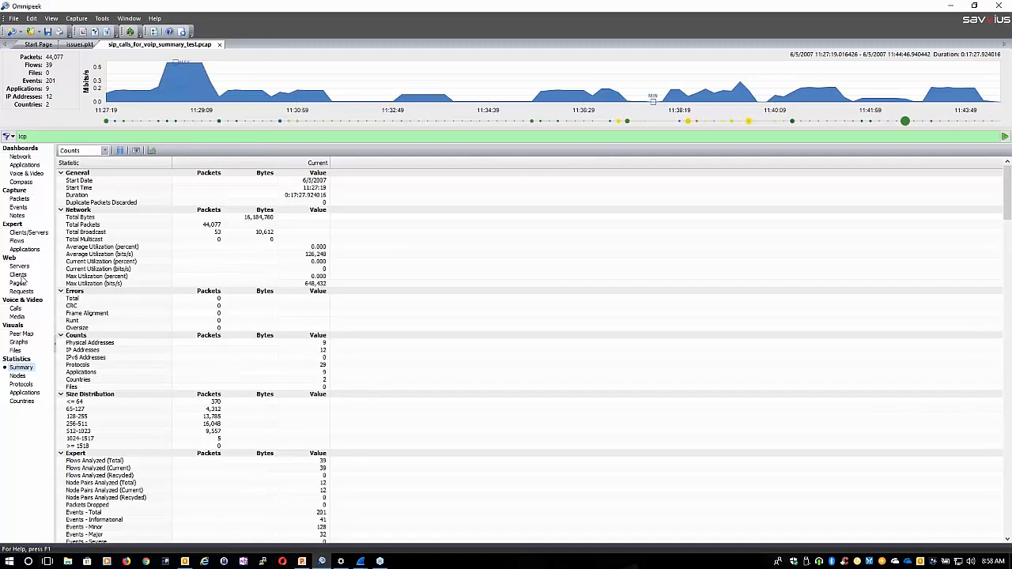
click(18, 241)
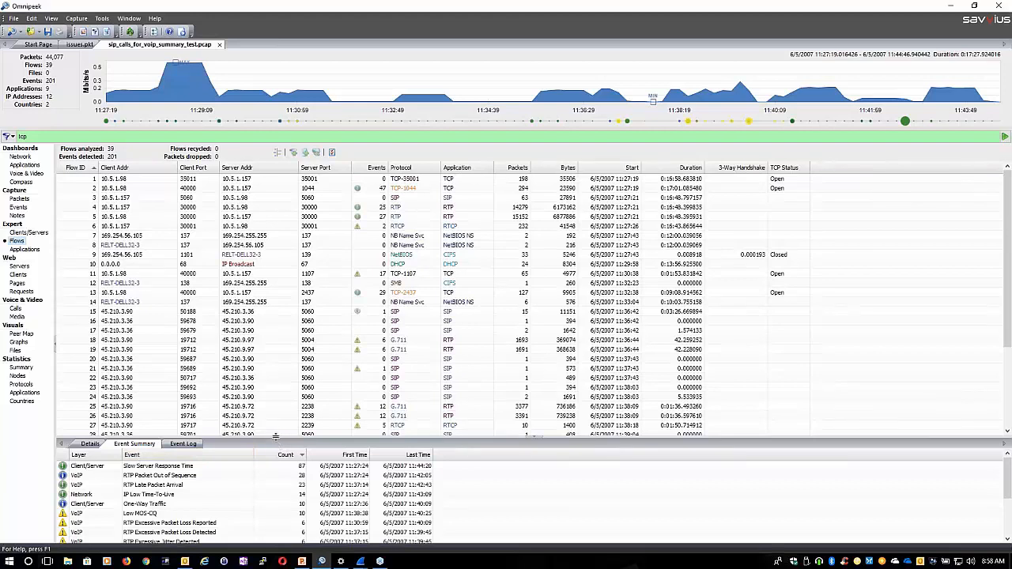
drag(273, 439, 264, 324)
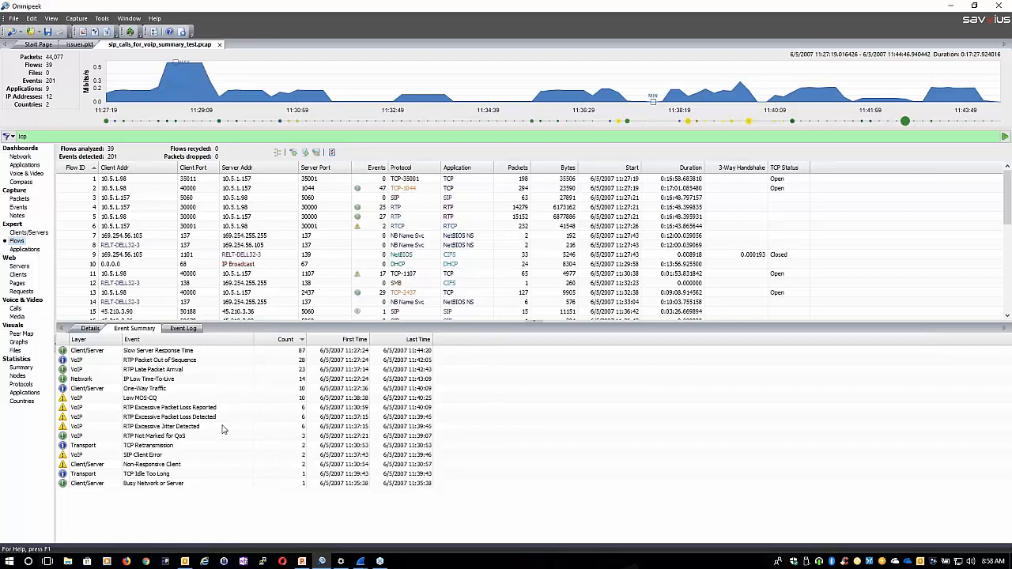
Examine the EventFinder settings for the RTP Late Packet Arrival event and the other expert event layers, and cancel without changes
click(151, 370)
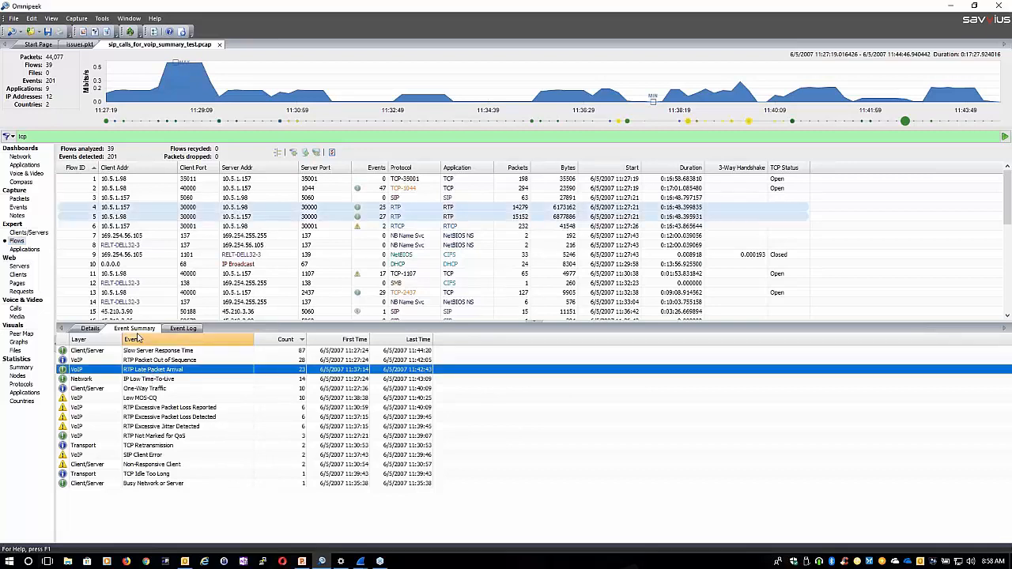
right_click(147, 372)
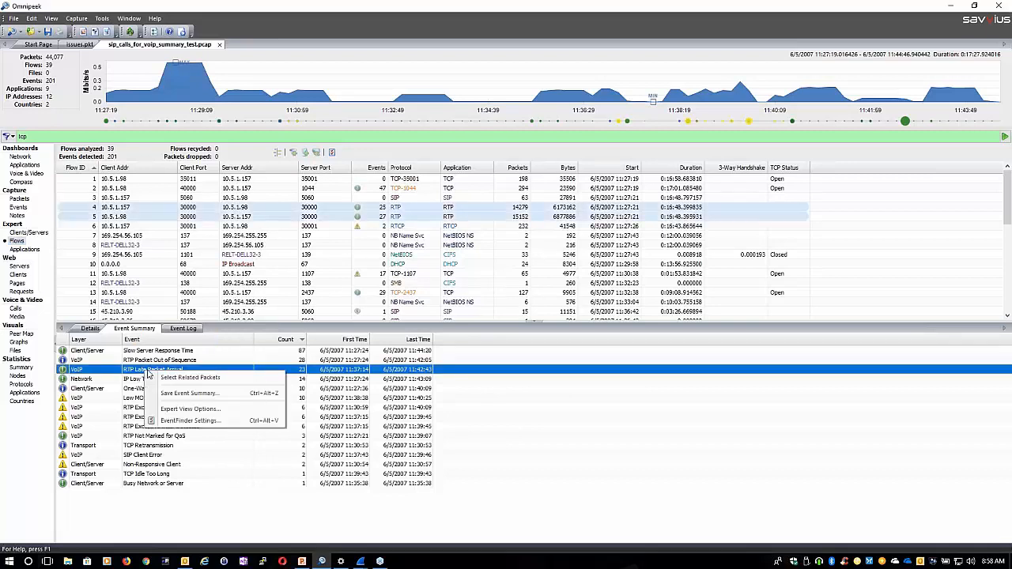
click(190, 420)
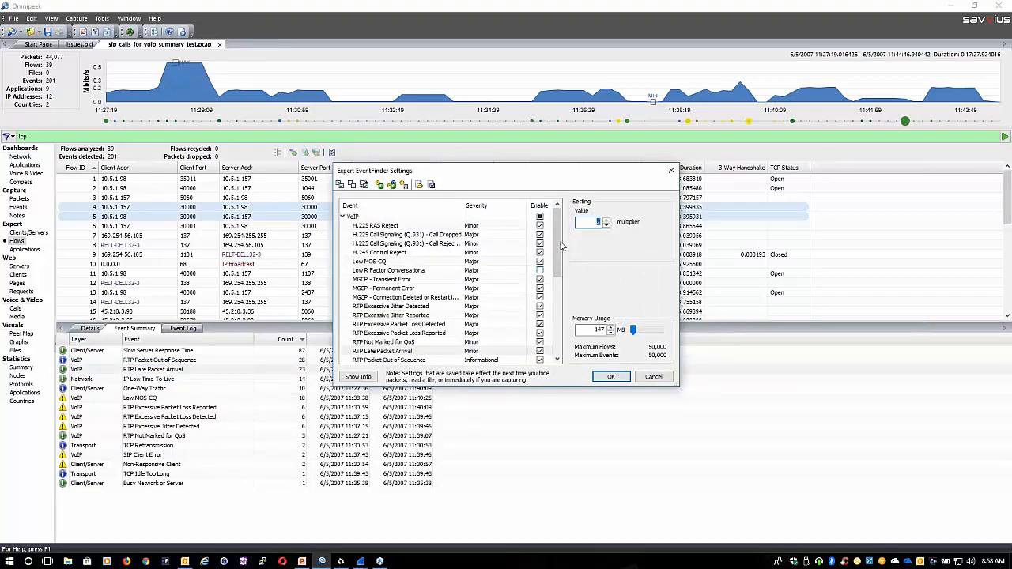
drag(559, 260, 552, 360)
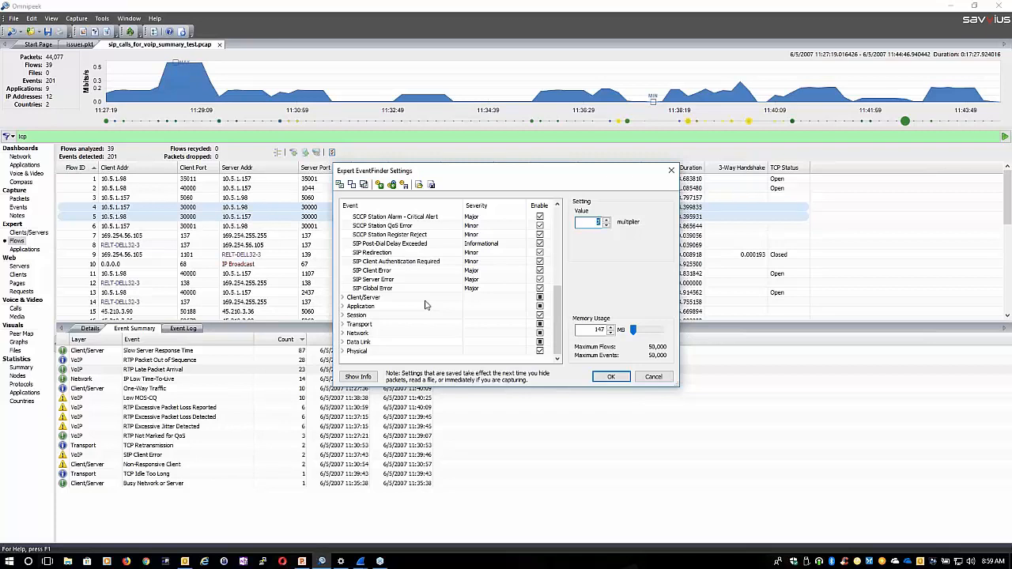
click(652, 381)
Examine the individual expert events in the capture's event log
click(183, 328)
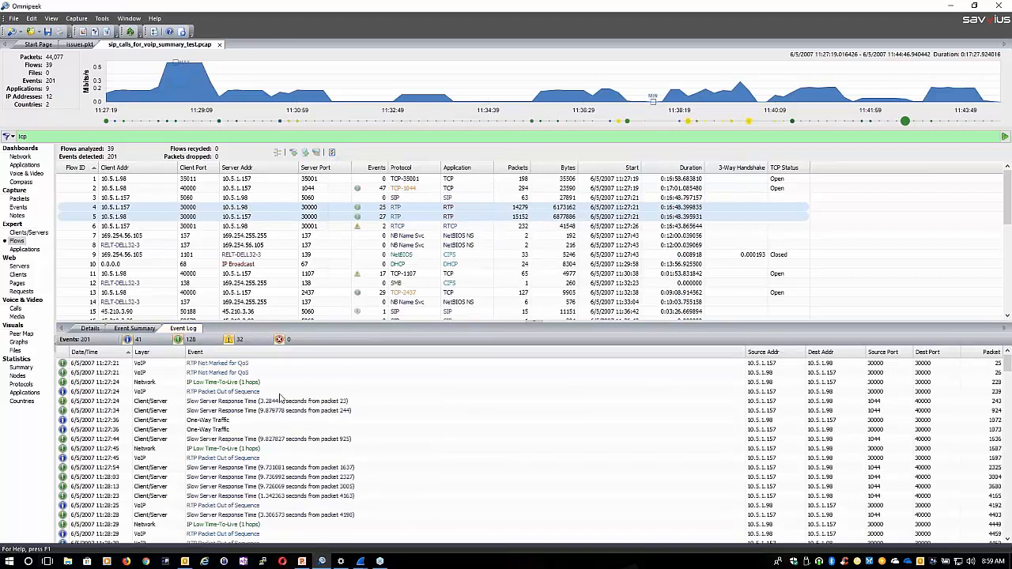
scroll(310, 420, down, 1)
scroll(310, 425, up, 1)
View the Voice & Video dashboard, the call media and the web clients of the SIP capture
click(22, 174)
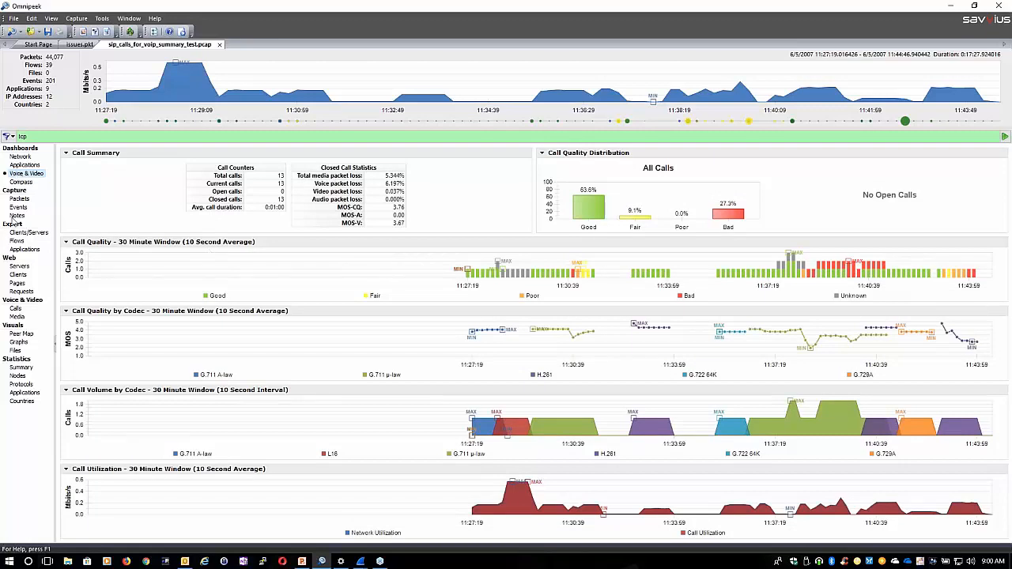
click(17, 316)
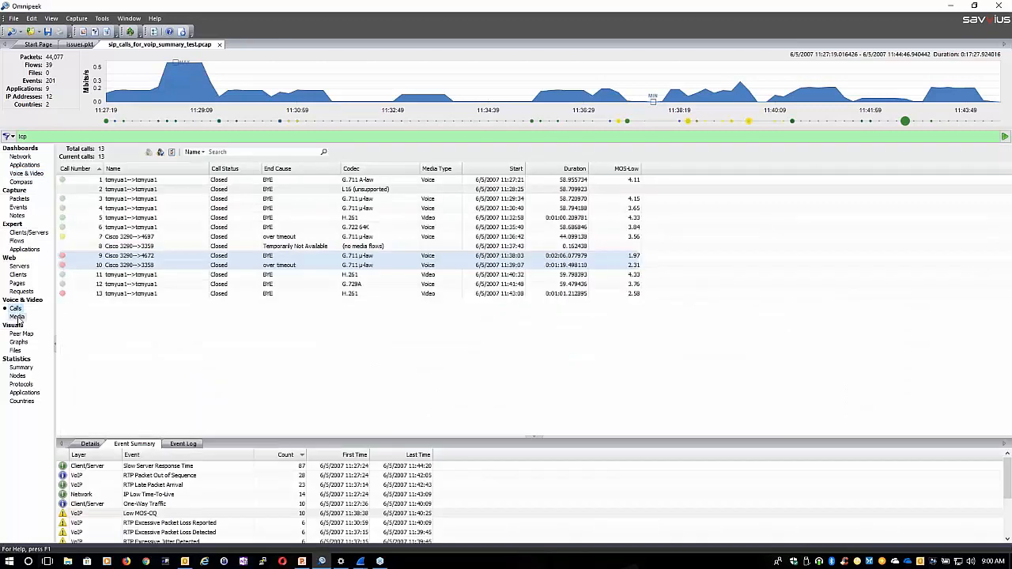
click(18, 275)
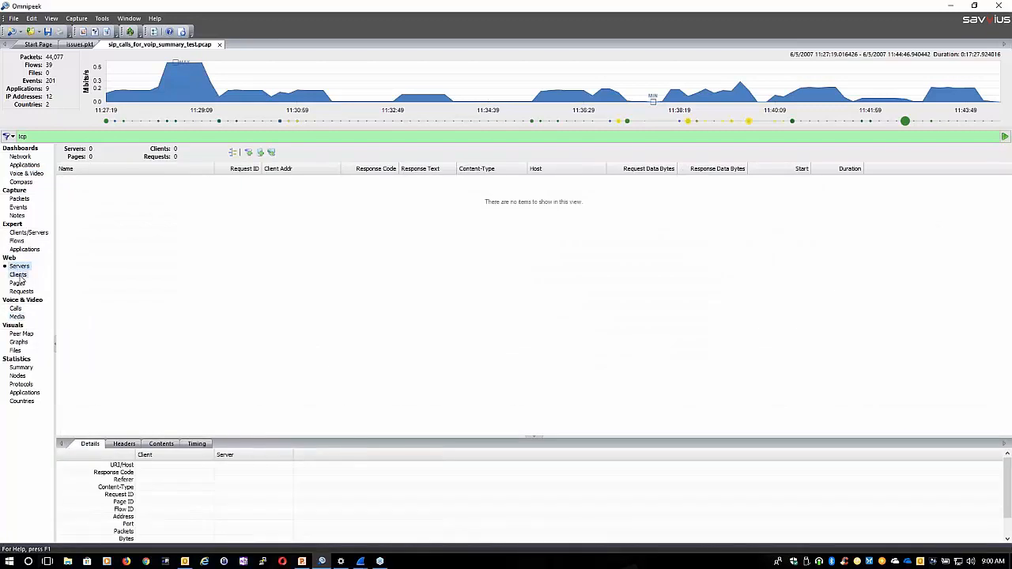
Switch to the issues.pkt capture and view its web servers, pages and requests, and its packet list
click(80, 44)
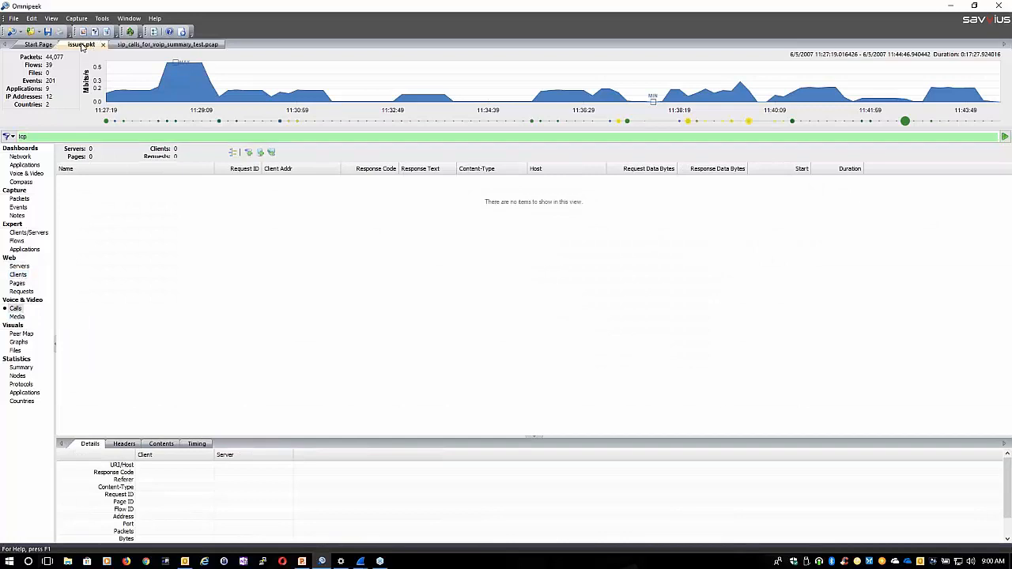
click(19, 267)
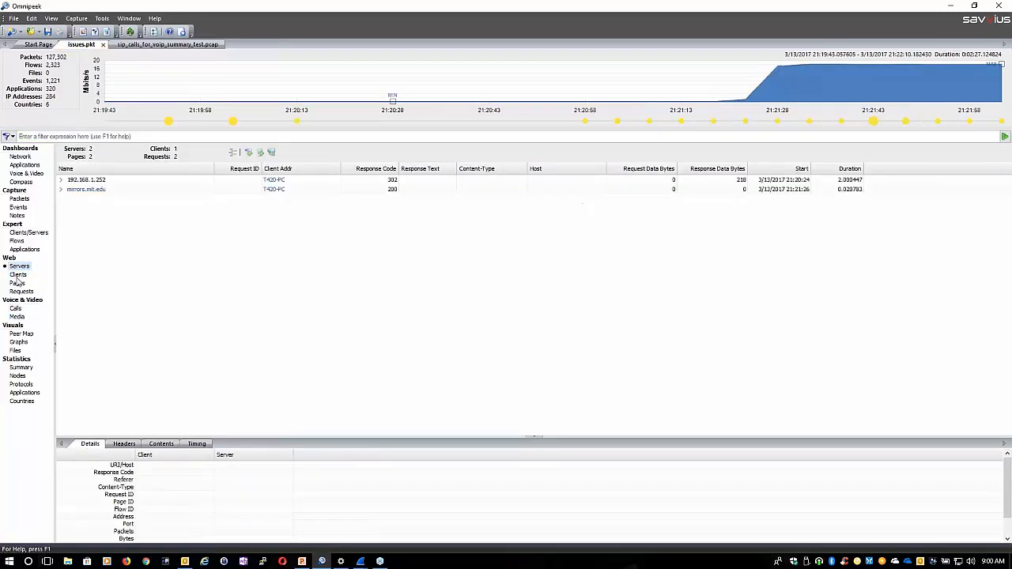
click(17, 282)
click(21, 292)
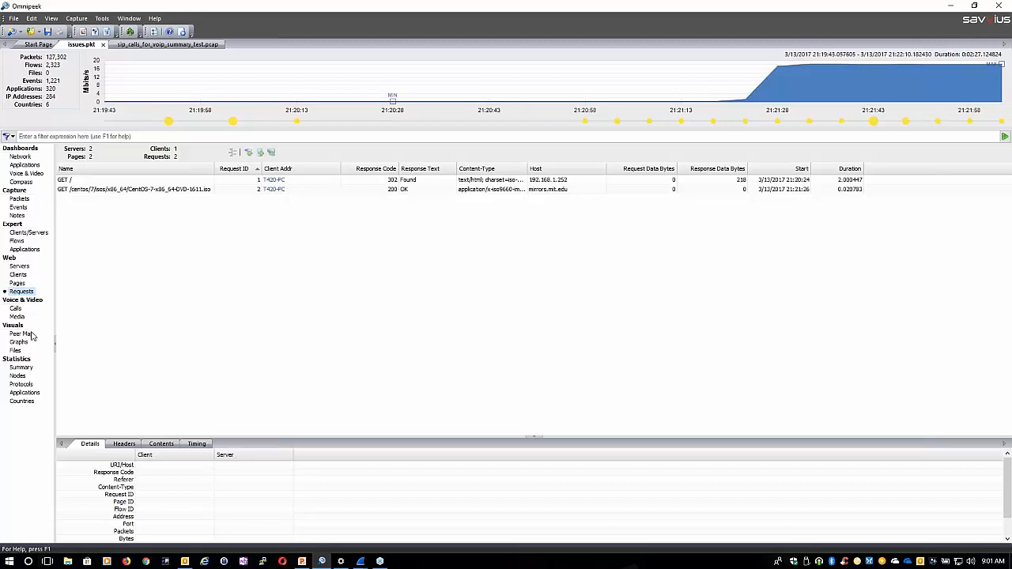
click(22, 200)
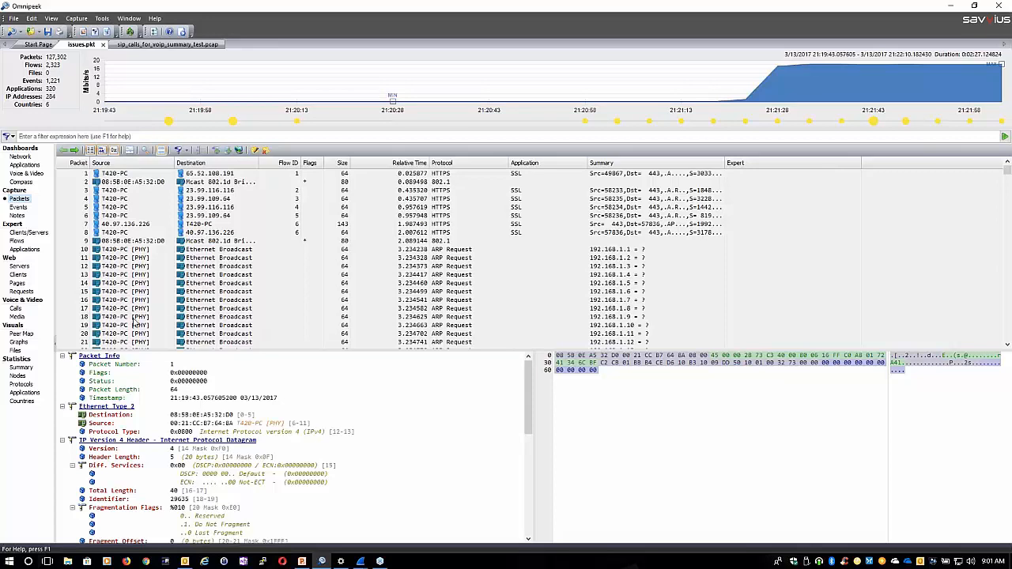
From the node statistics, select the packets that have T420-PC as source and copy them to a new window
click(19, 377)
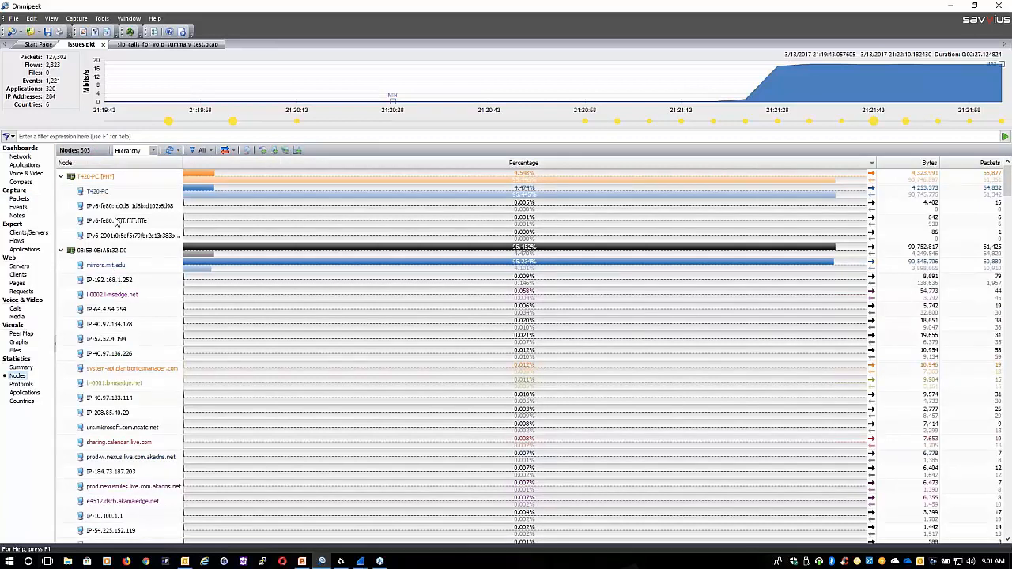
click(90, 194)
right_click(90, 194)
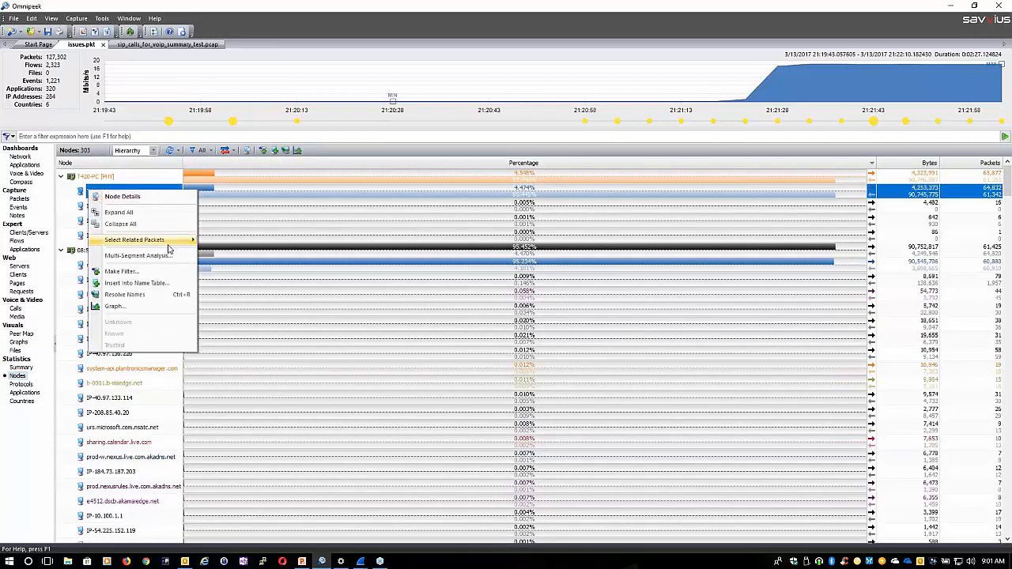
mouse_move(170, 240)
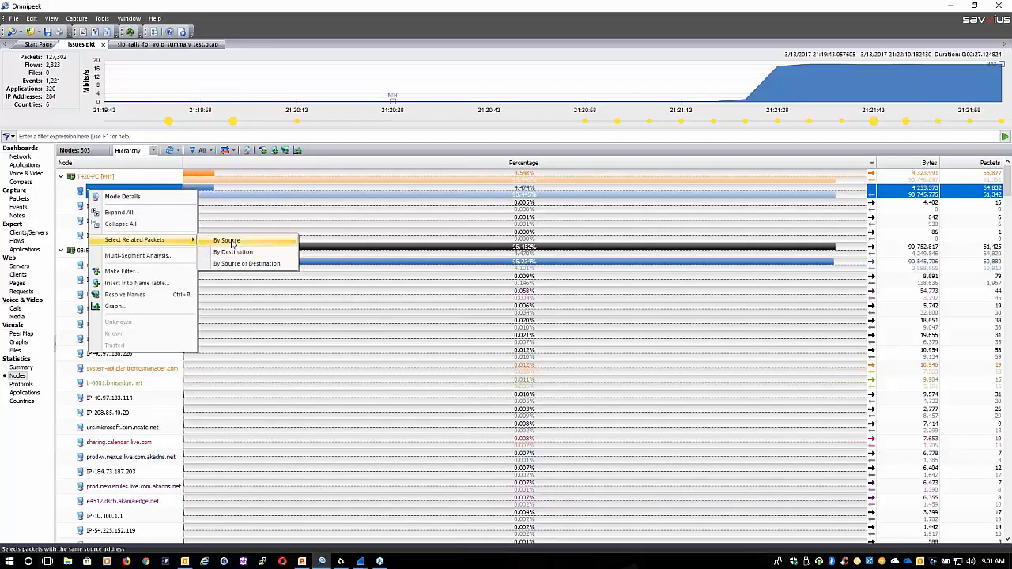
click(230, 241)
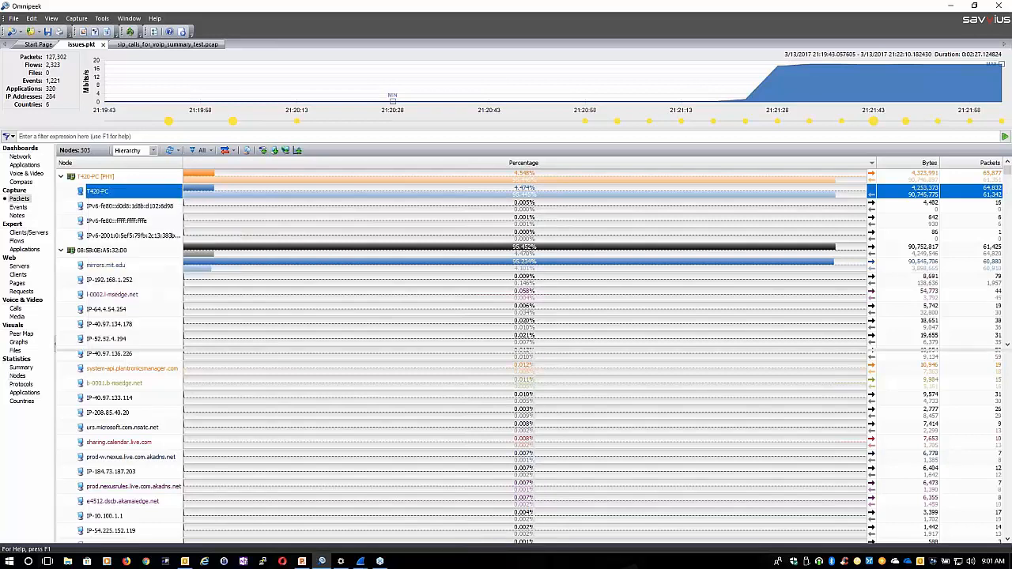
click(478, 300)
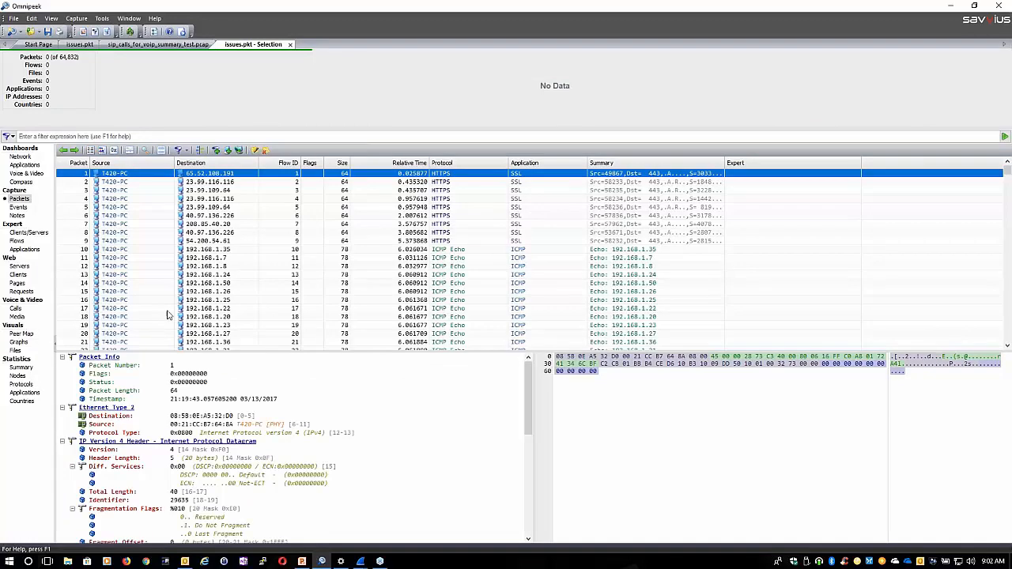
Return to the issues.pkt packet list and select only packet 18, the ARP request for 192.168.1.9
click(117, 46)
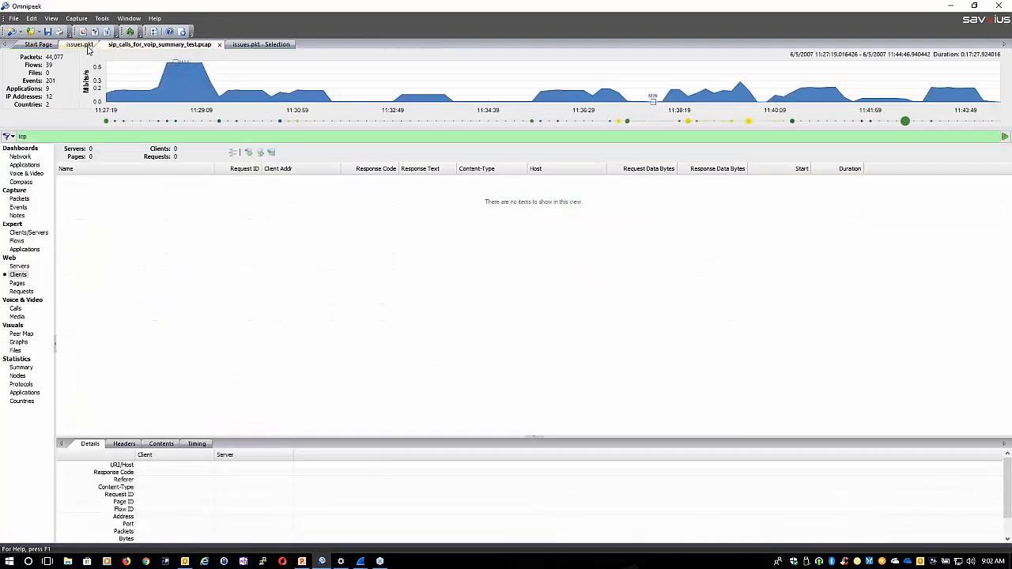
click(85, 45)
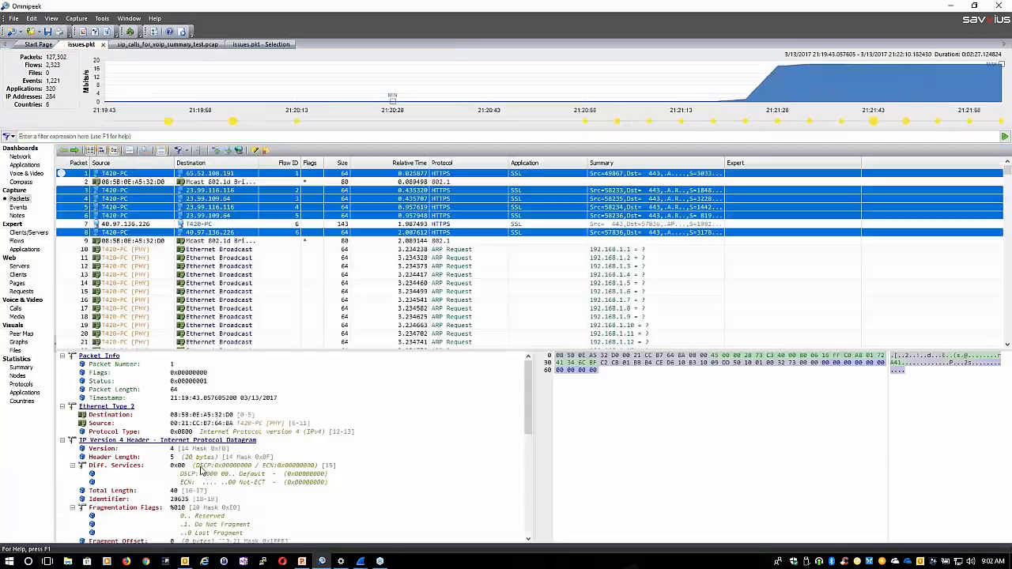
click(214, 318)
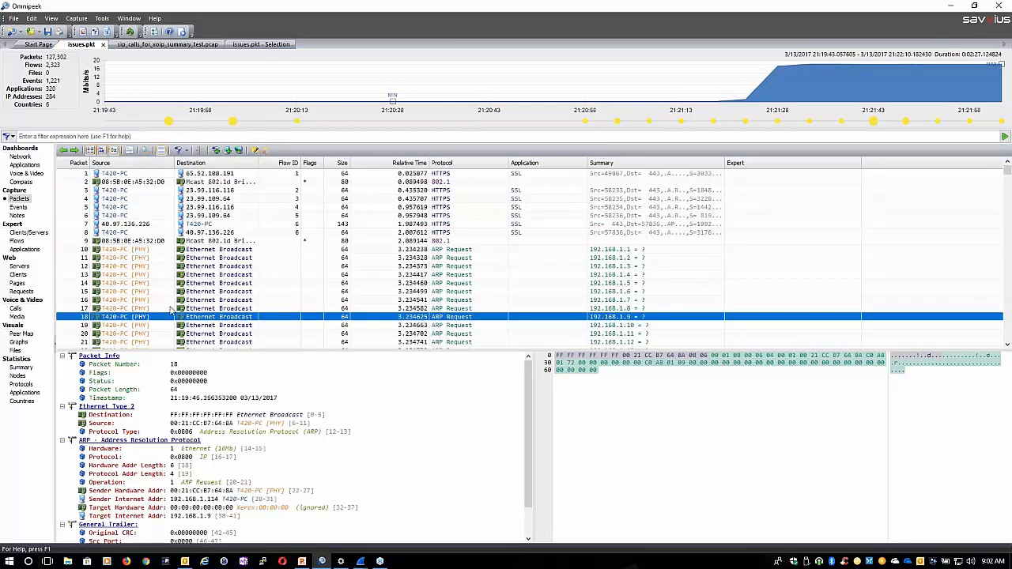
View the node, summary and protocol statistics of the issues.pkt capture
click(16, 376)
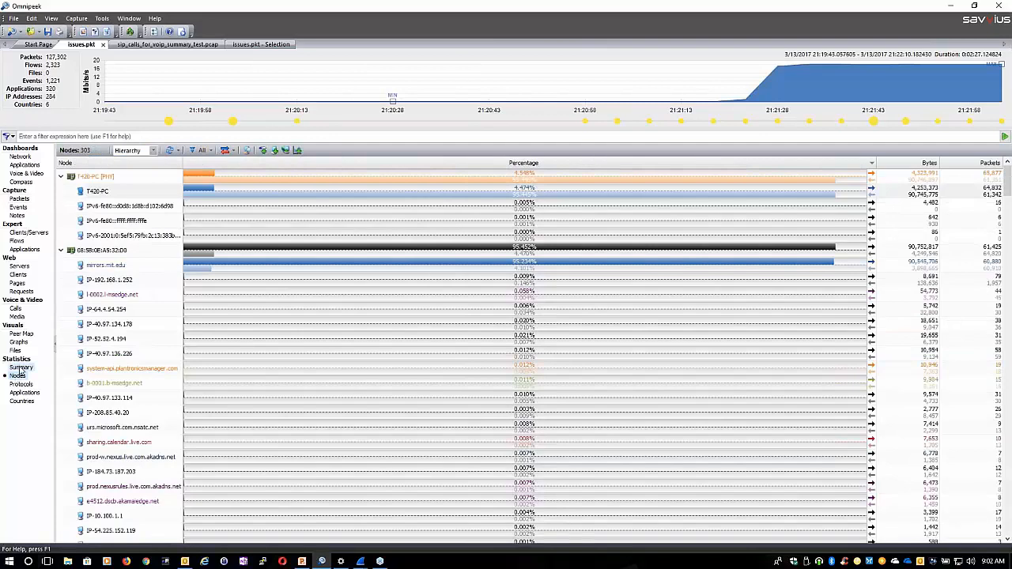
click(21, 367)
click(21, 385)
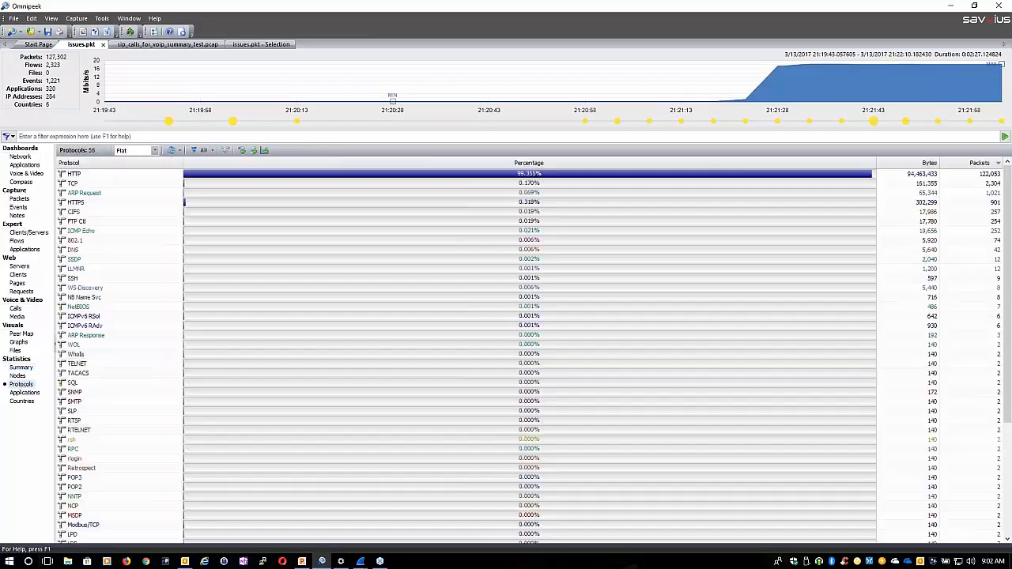
Display the actions available for the CIFS protocol, and view the capture's peer map
click(75, 219)
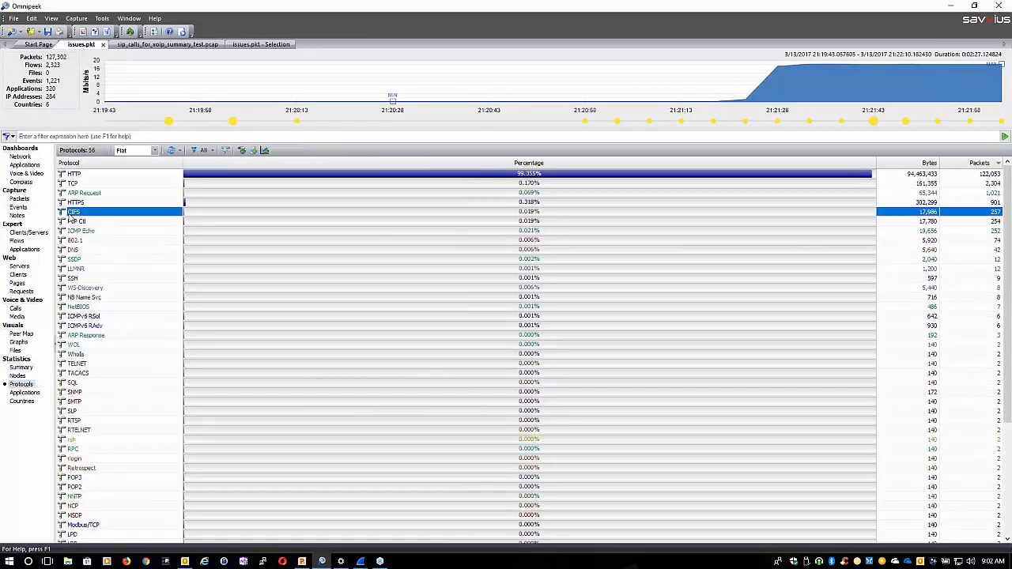
right_click(76, 217)
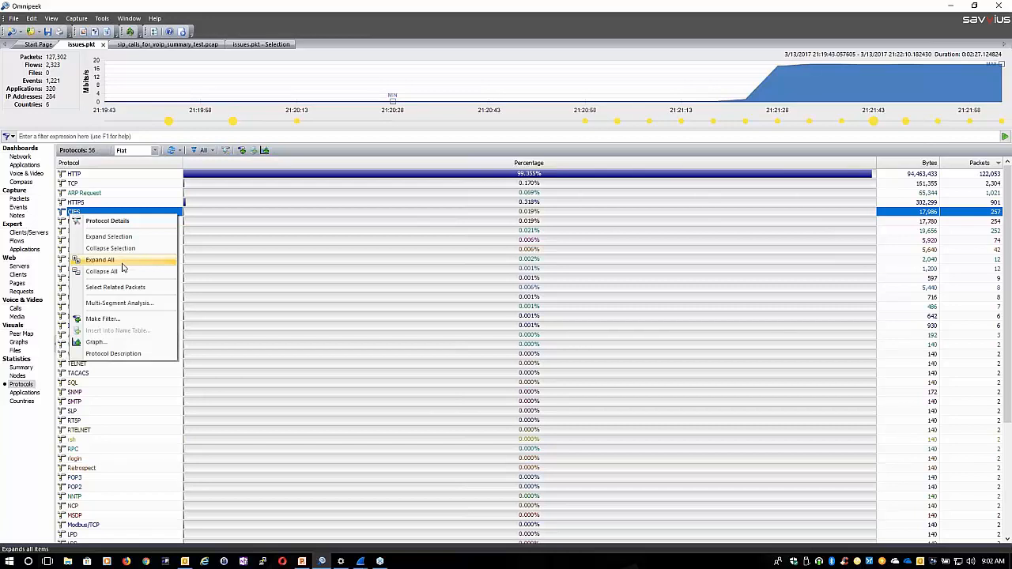
click(13, 336)
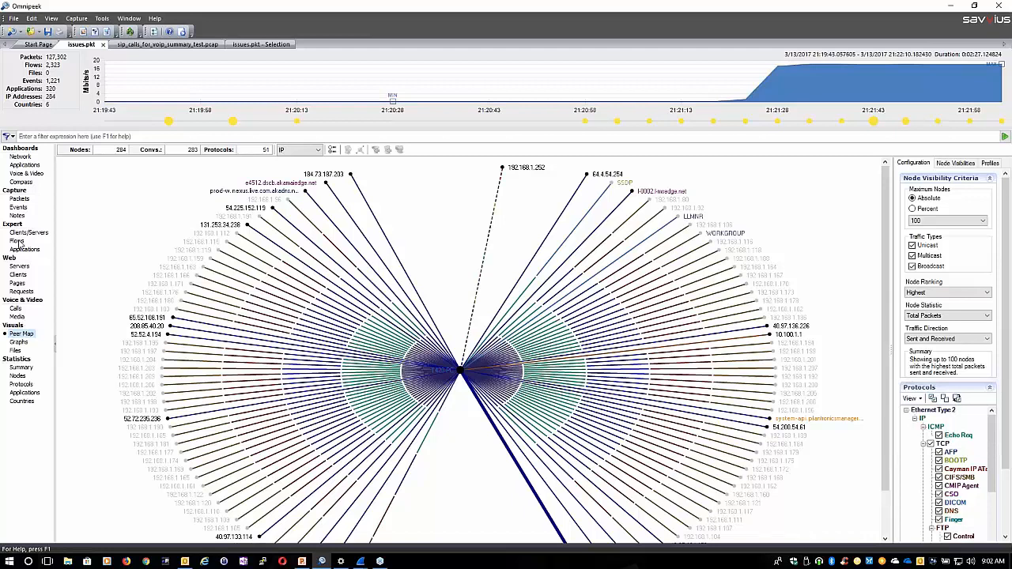
View the node statistics of issues.pkt as a hierarchy, limited to physical nodes, and limited to IP nodes
click(17, 376)
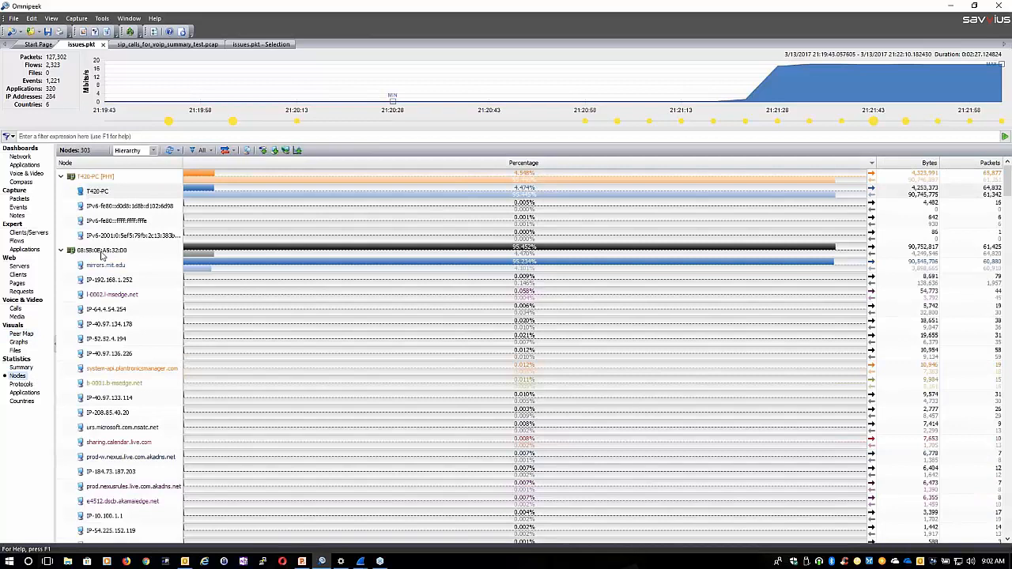
click(101, 252)
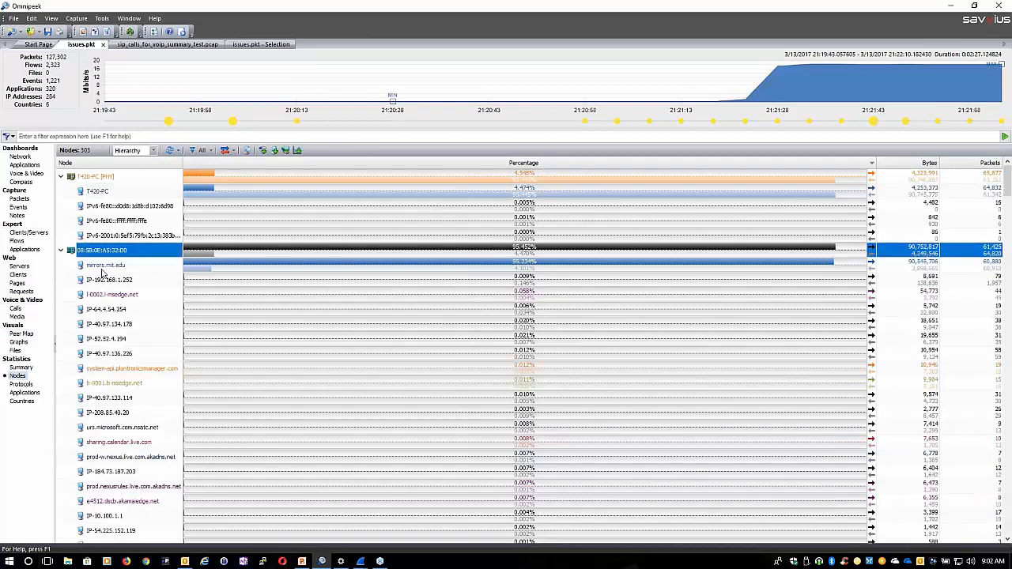
click(155, 151)
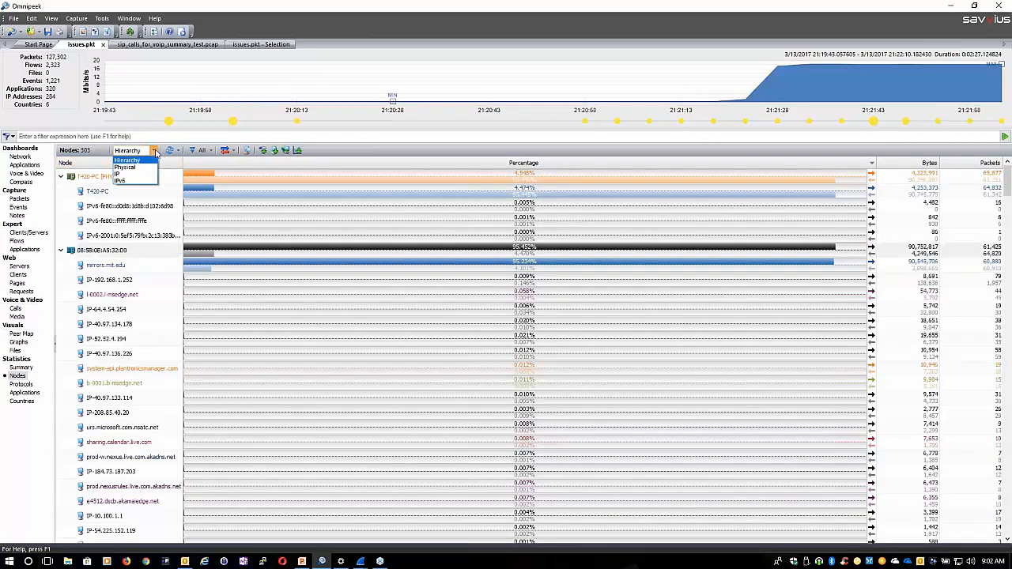
click(139, 169)
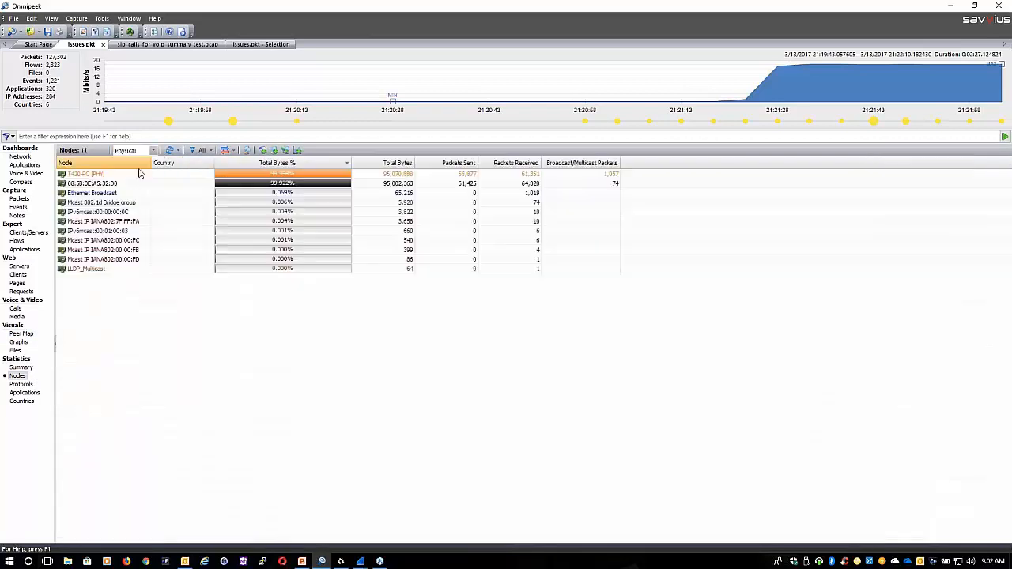
click(155, 151)
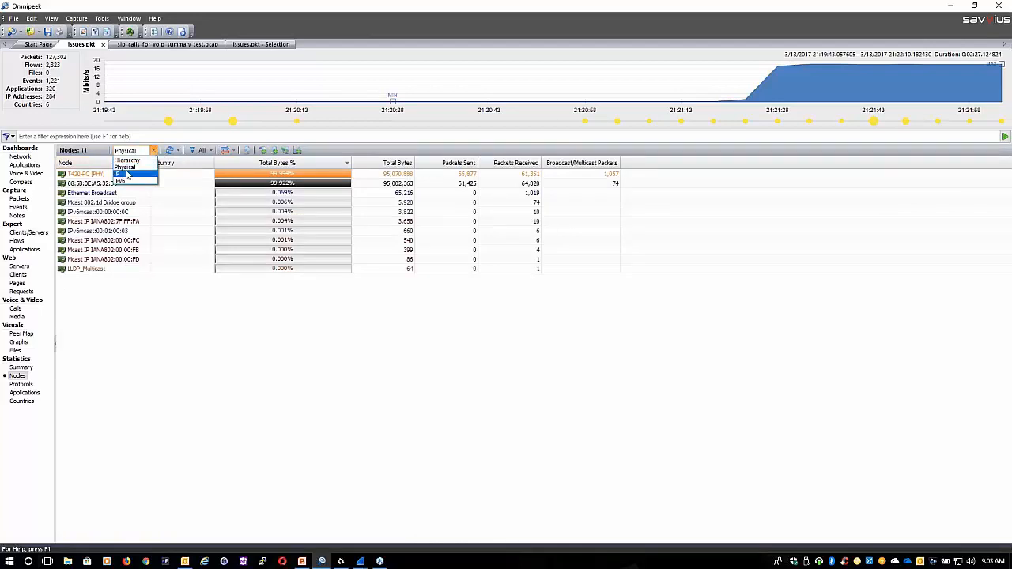
click(127, 174)
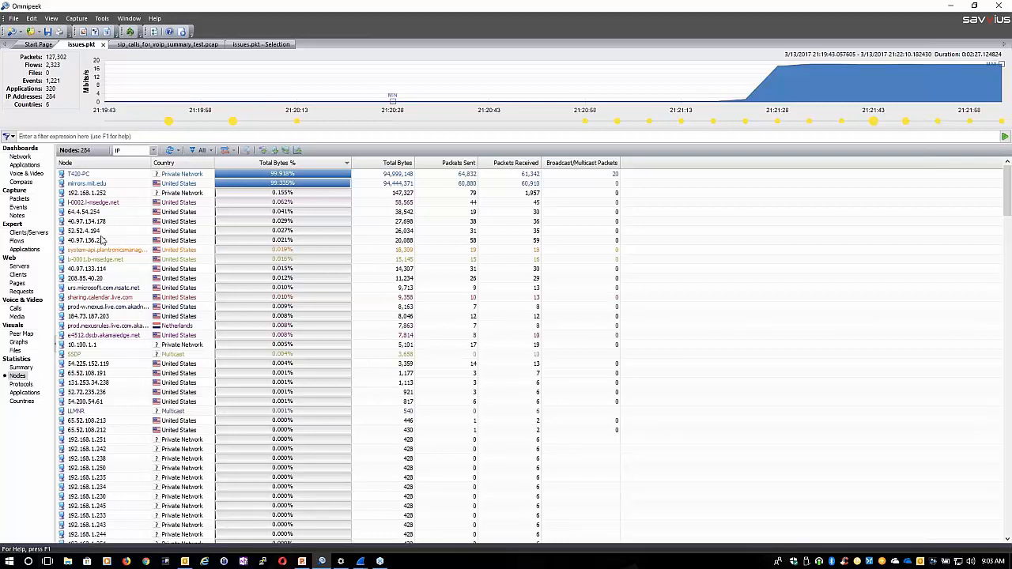
Return to the packet list, select packet 17 and enlarge the decode area to show the packet's full decode
click(19, 199)
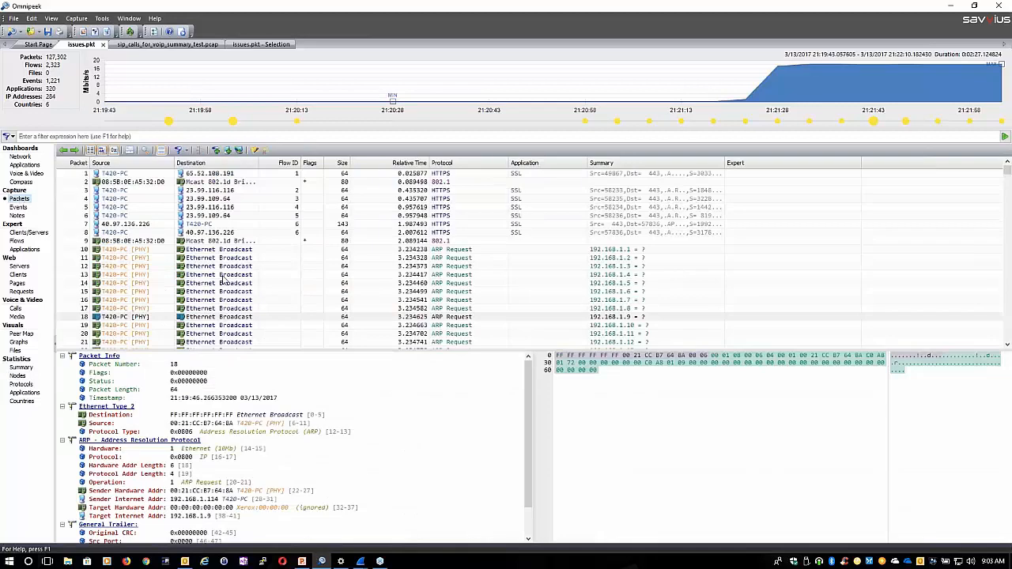
right_click(213, 268)
right_click(199, 474)
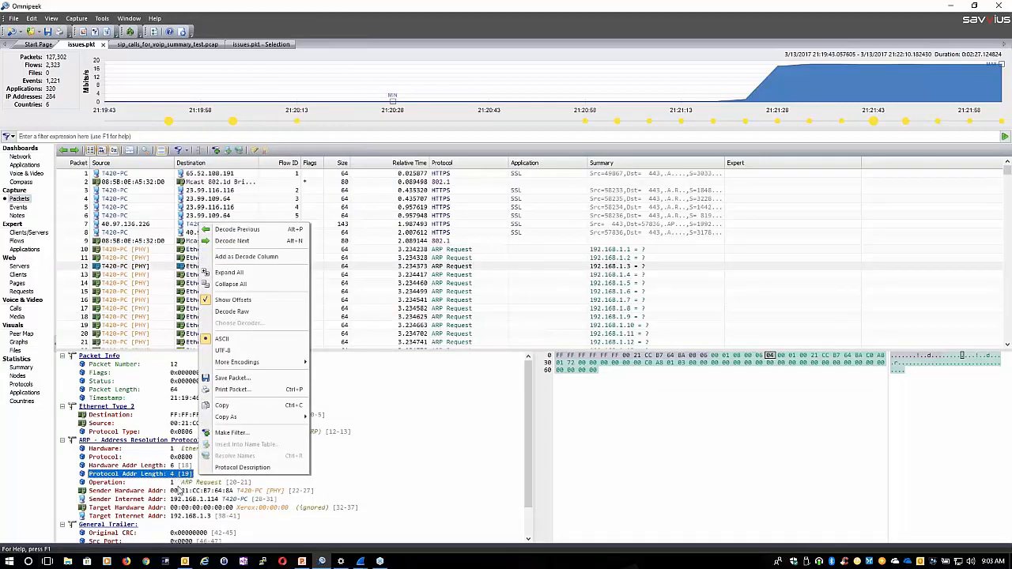
click(454, 309)
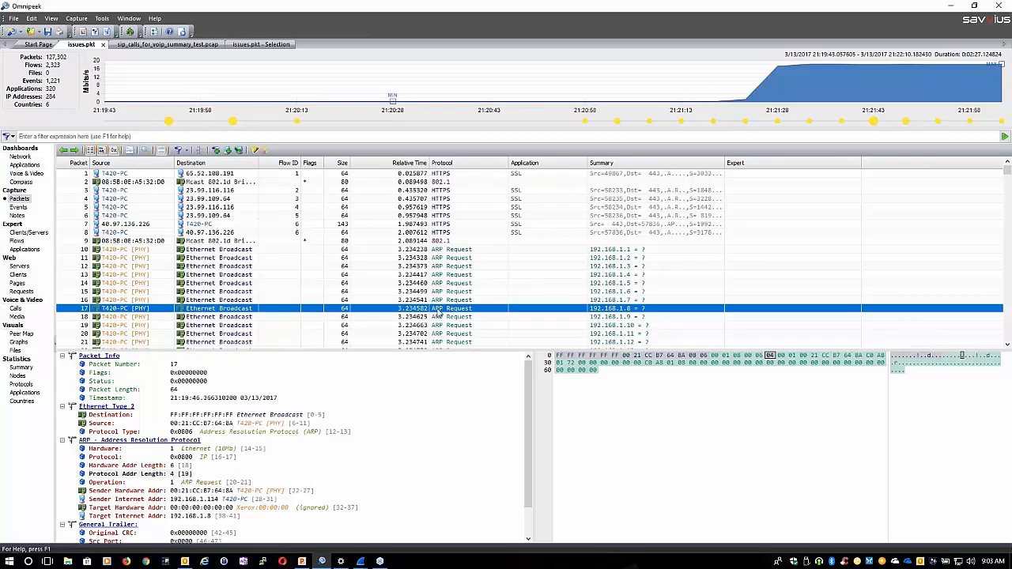
drag(449, 350, 455, 251)
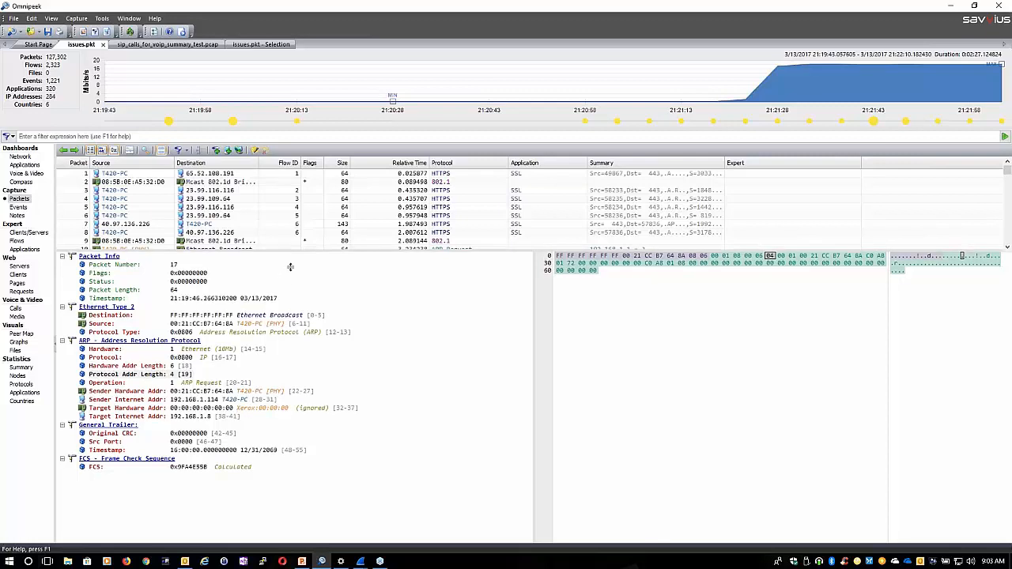
drag(290, 252, 298, 290)
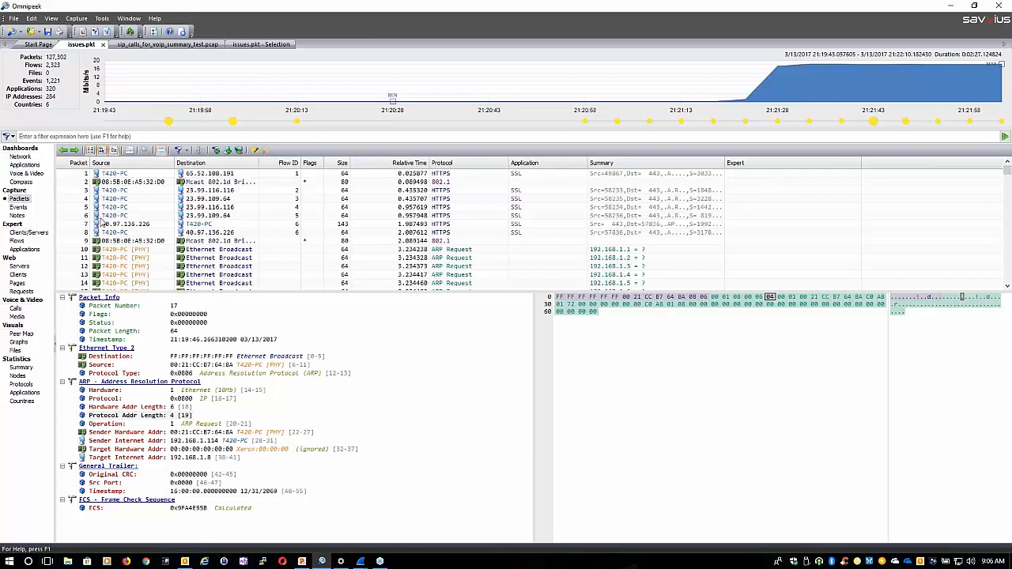
From the protocol statistics, select the packets related to DNS and copy them to a new window
click(228, 202)
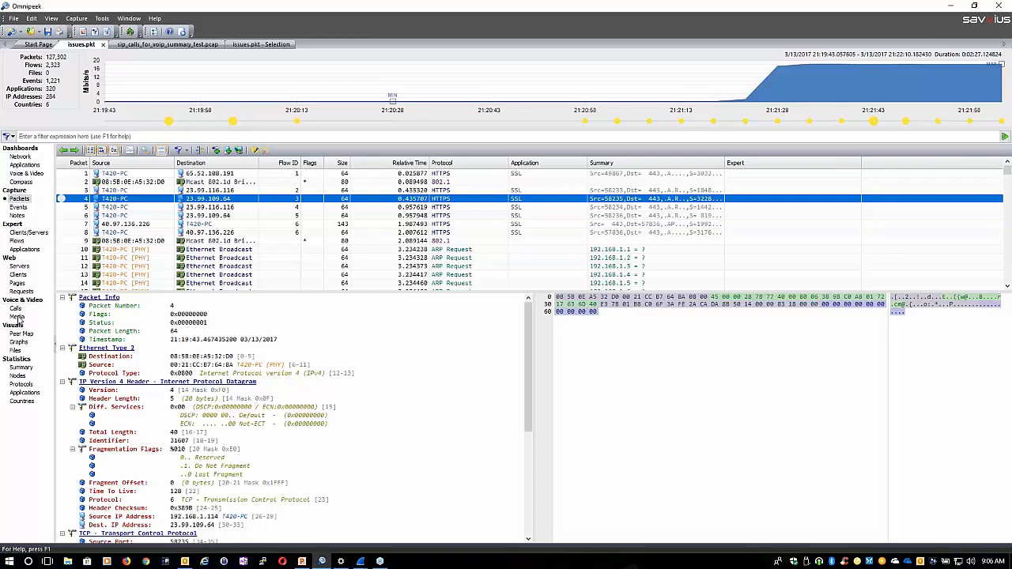
click(22, 384)
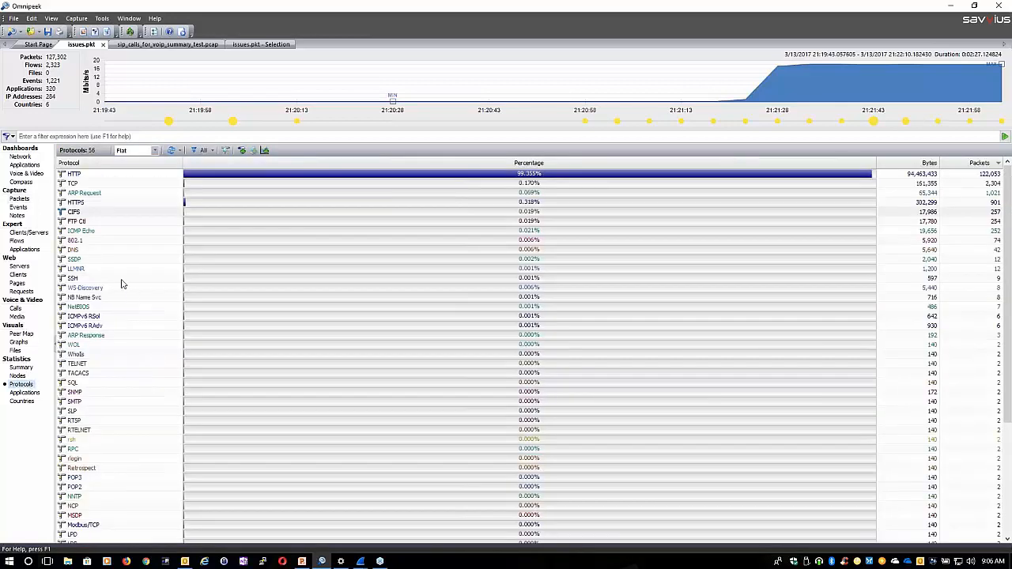
click(85, 260)
click(85, 251)
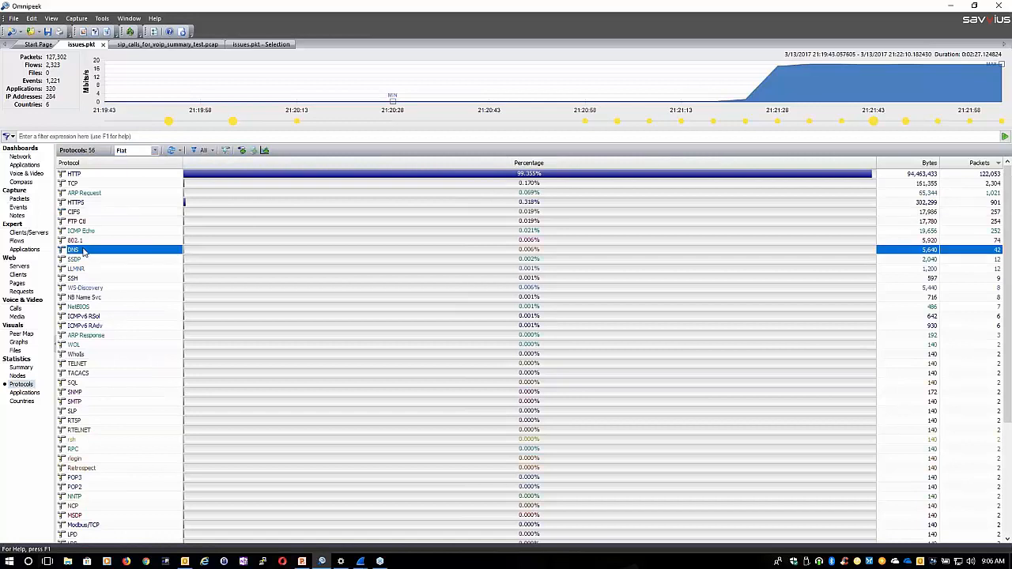
right_click(85, 251)
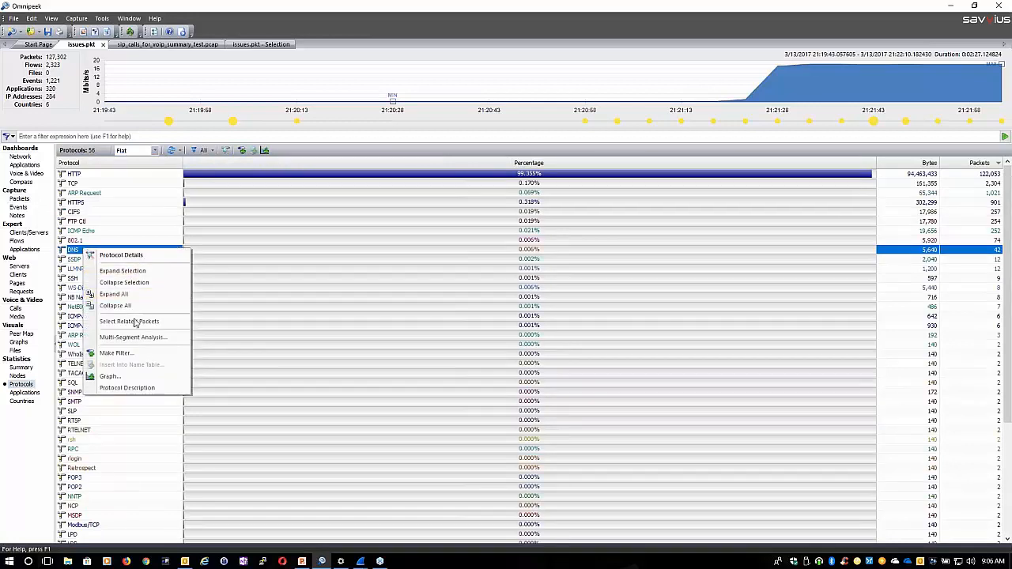
click(132, 322)
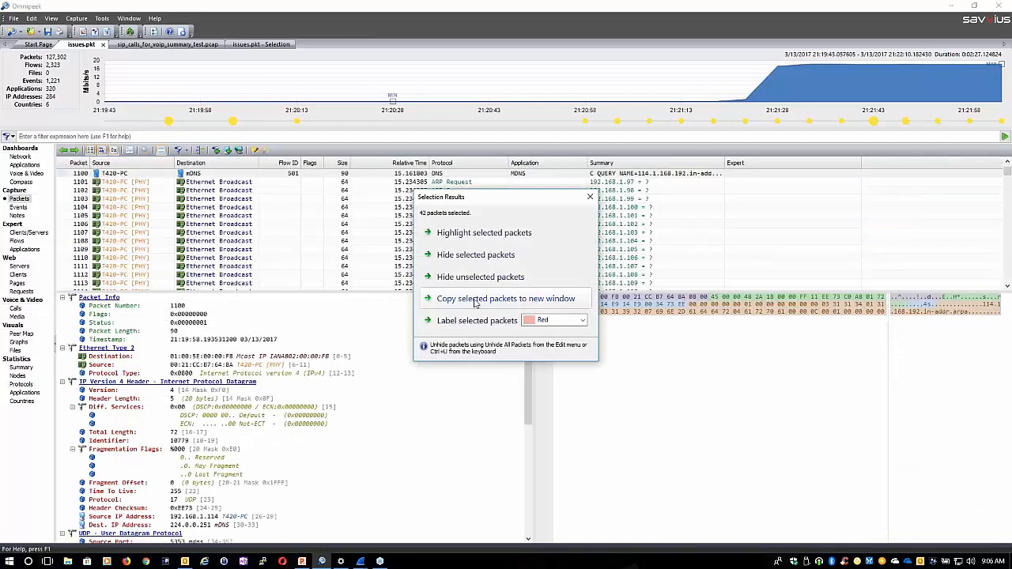
click(475, 301)
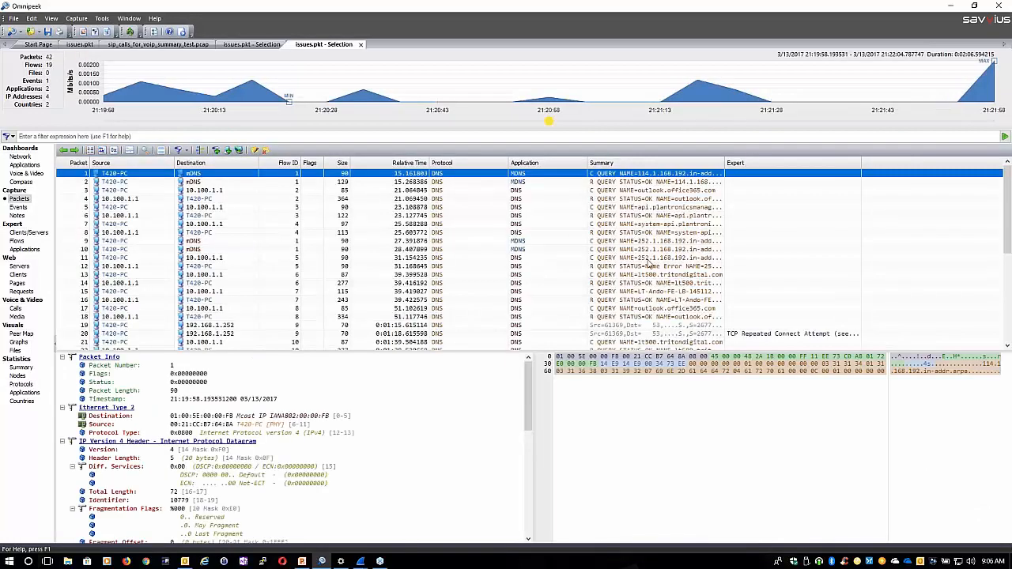
Start a filter from the queried domain name in the decode of packet 13, the DNS query for lt500.tritondigital.com
click(644, 250)
click(643, 276)
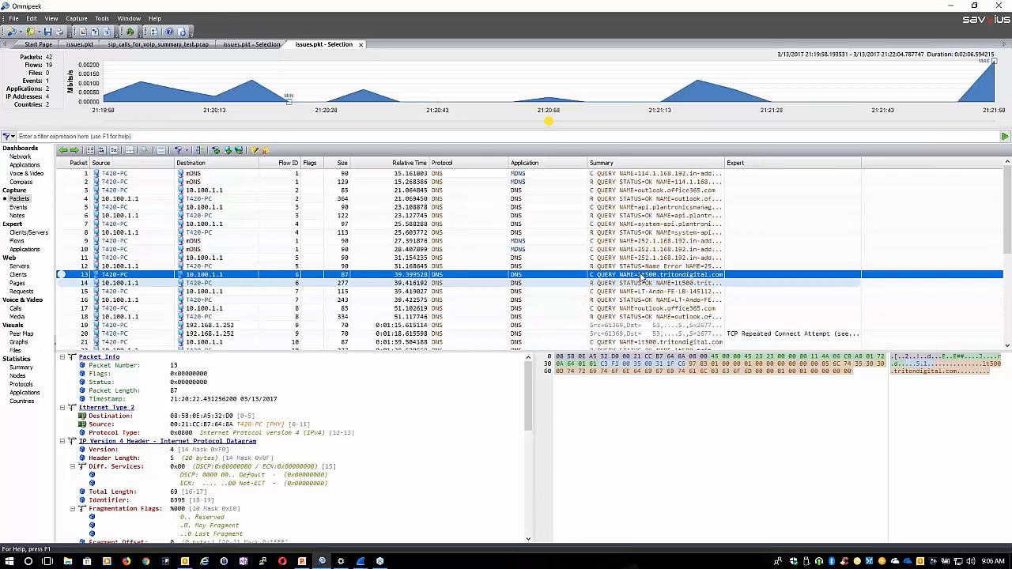
scroll(280, 485, down, 6)
scroll(280, 485, down, 5)
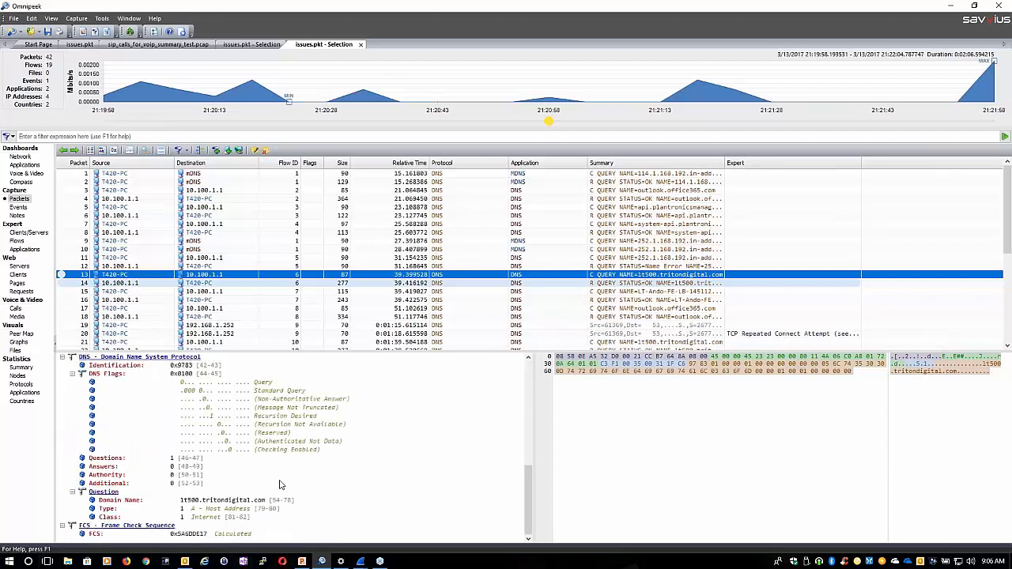
click(221, 503)
right_click(207, 504)
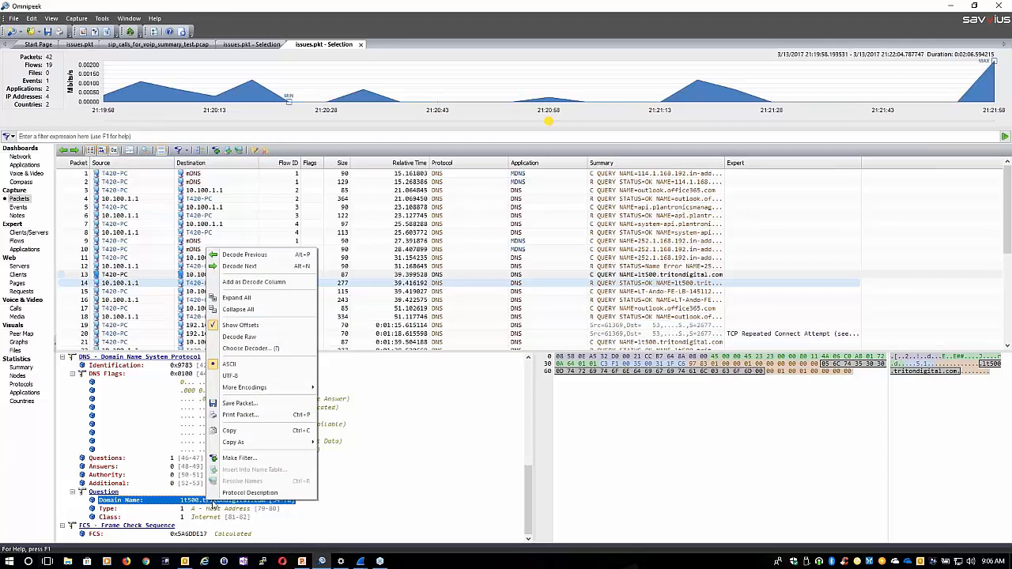
click(259, 459)
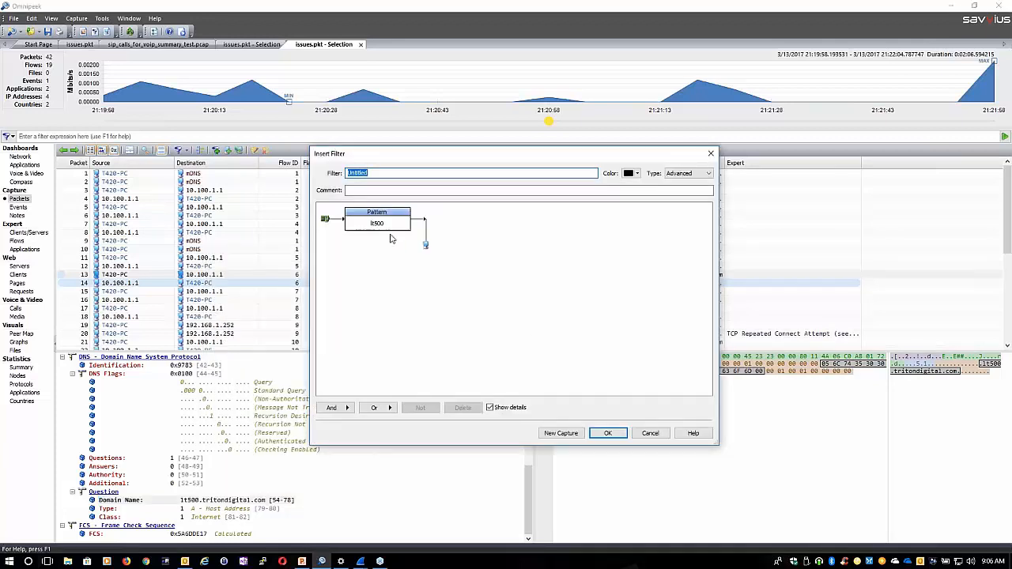
double_click(373, 211)
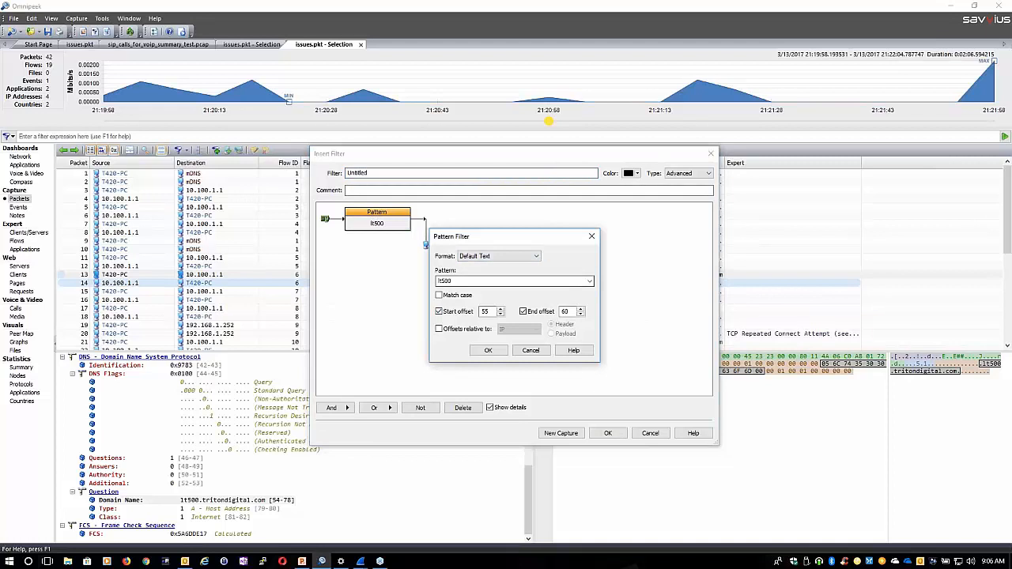
double_click(461, 281)
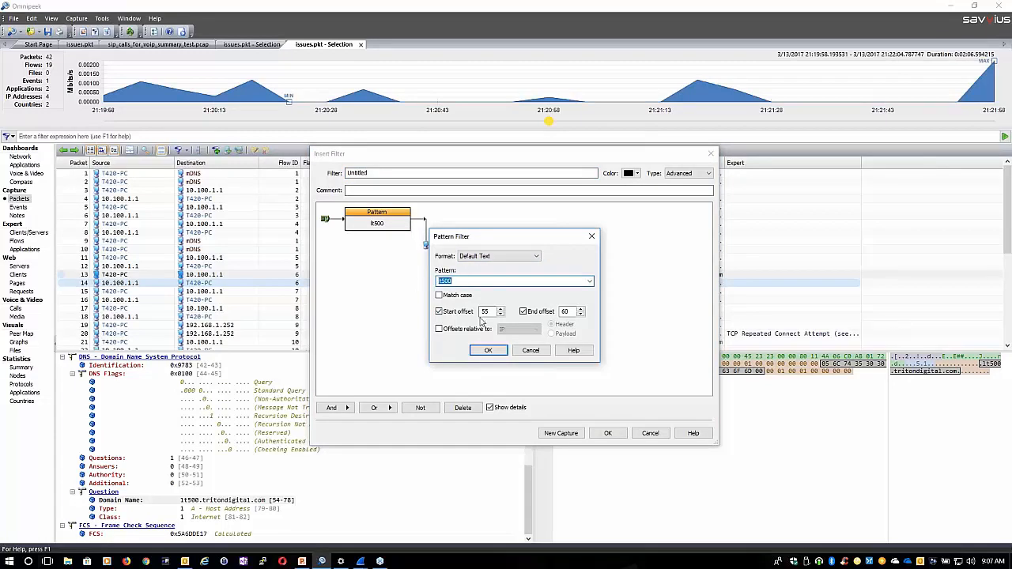
click(531, 351)
double_click(376, 221)
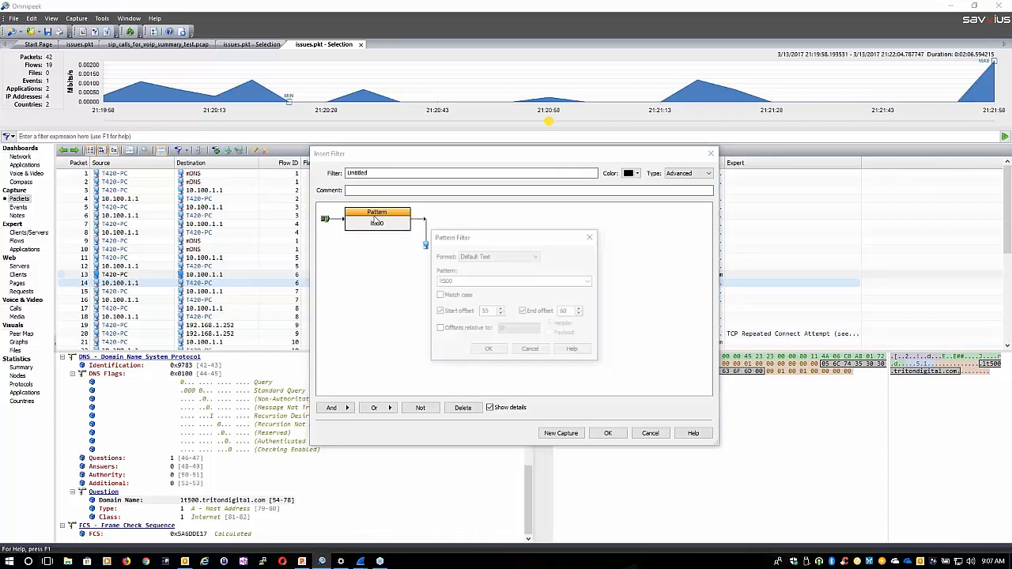
click(500, 258)
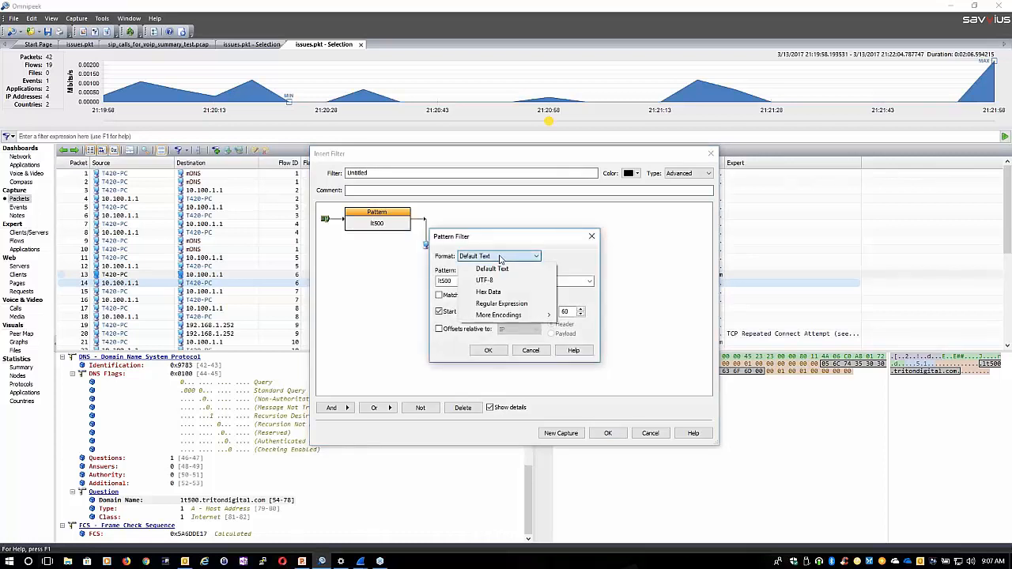
click(493, 269)
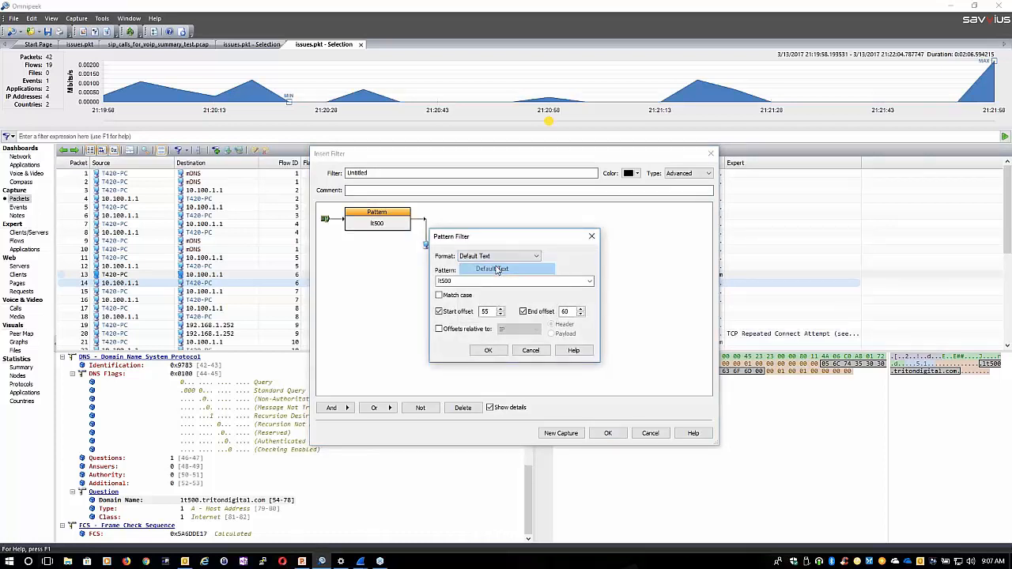
key(Tab)
text(www.Joe.com)
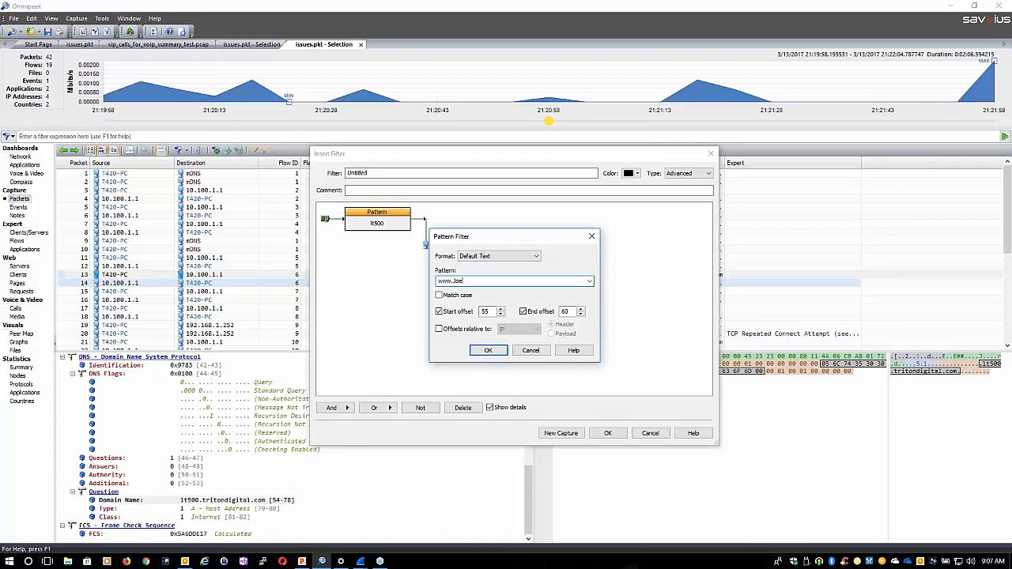
click(439, 312)
click(526, 314)
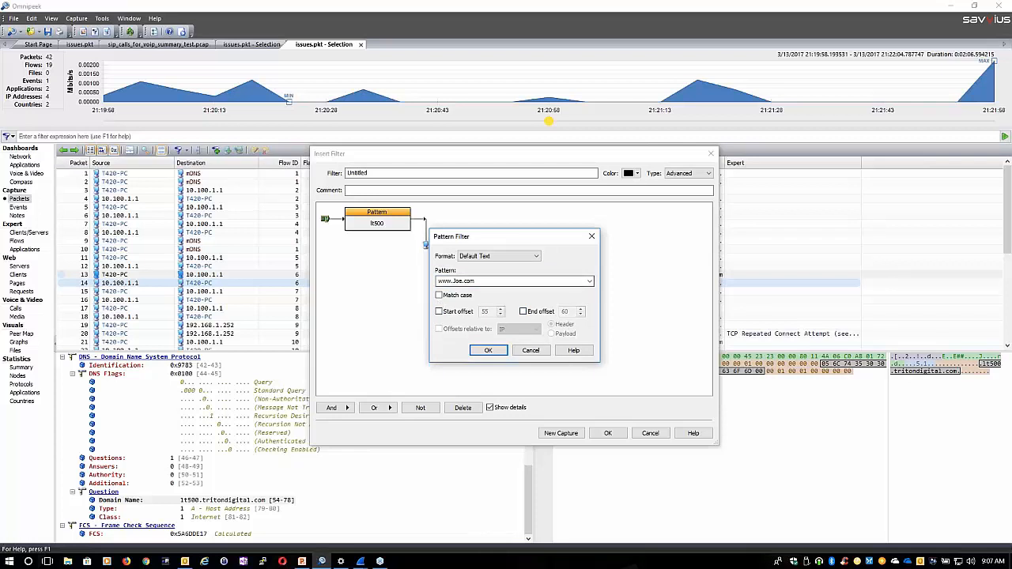
Replace the filter's pattern with Tritondigital.com and accept the pattern settings
drag(484, 280, 385, 283)
text(Tritondigital.com)
click(497, 352)
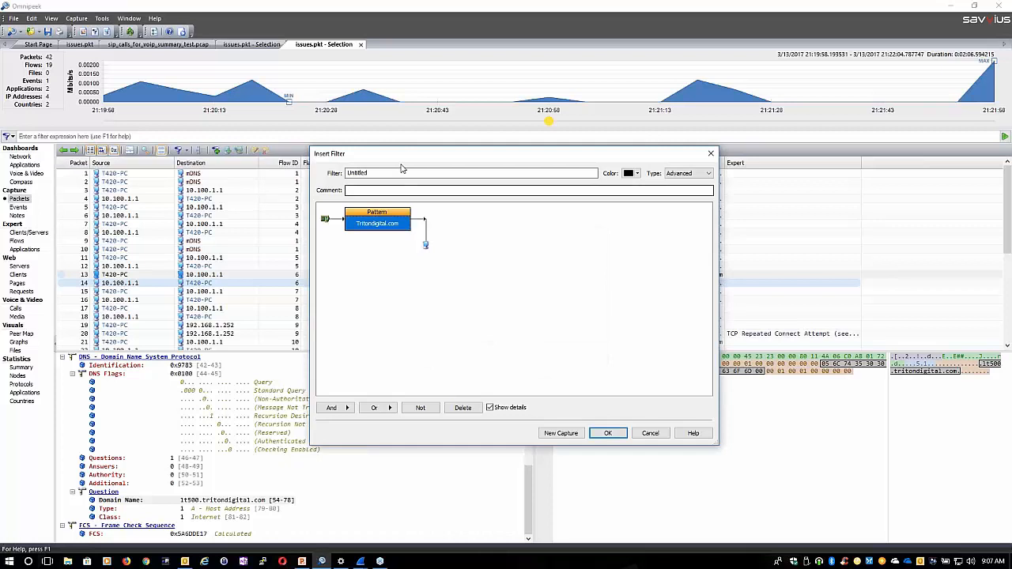
Save the Tritondigital.com filter as NAME, accept the untitled lt500tritondigital filter and cancel the lt500tritondigitalcom one
drag(389, 173, 335, 169)
text(NAME)
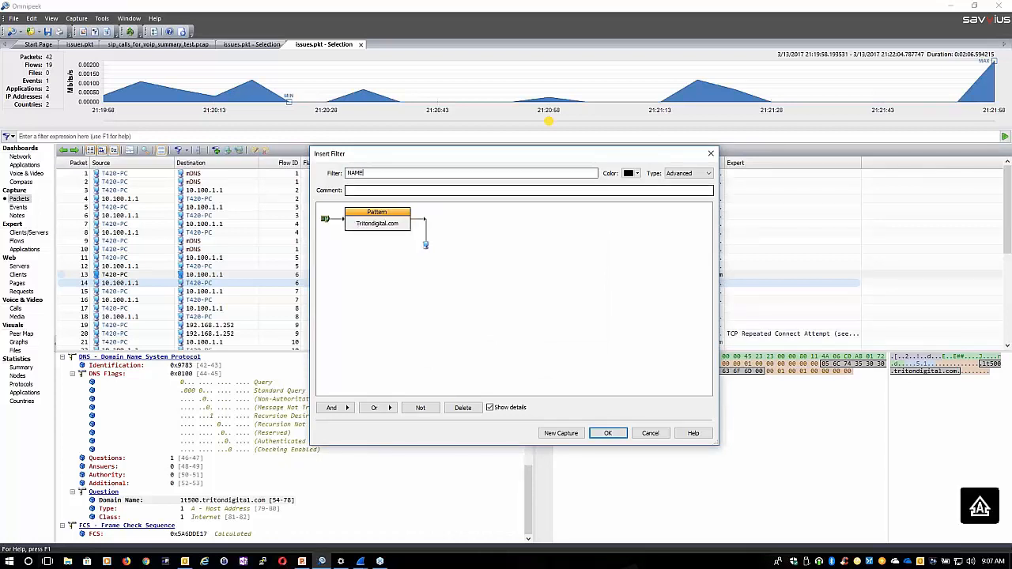
key(Return)
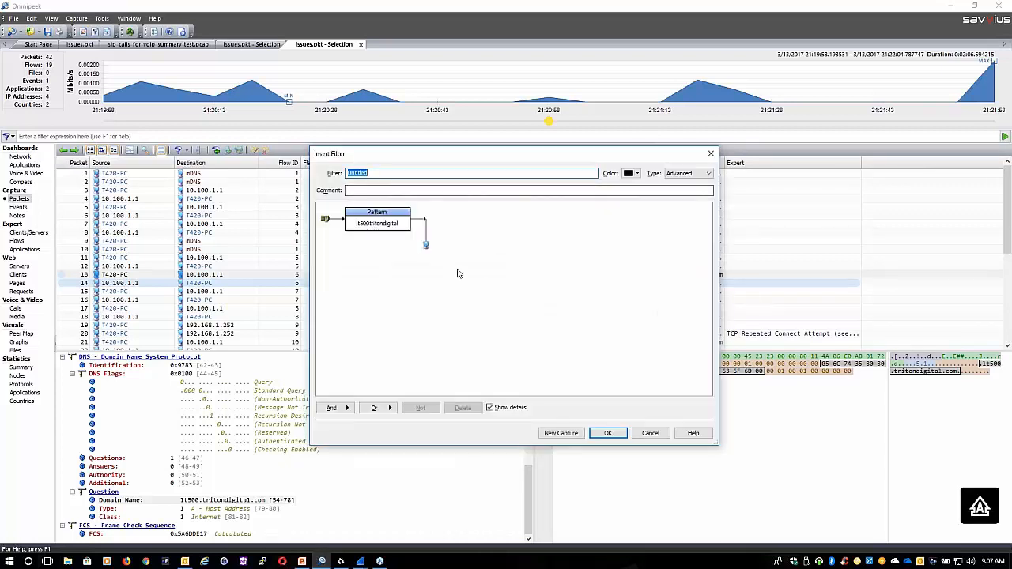
click(608, 435)
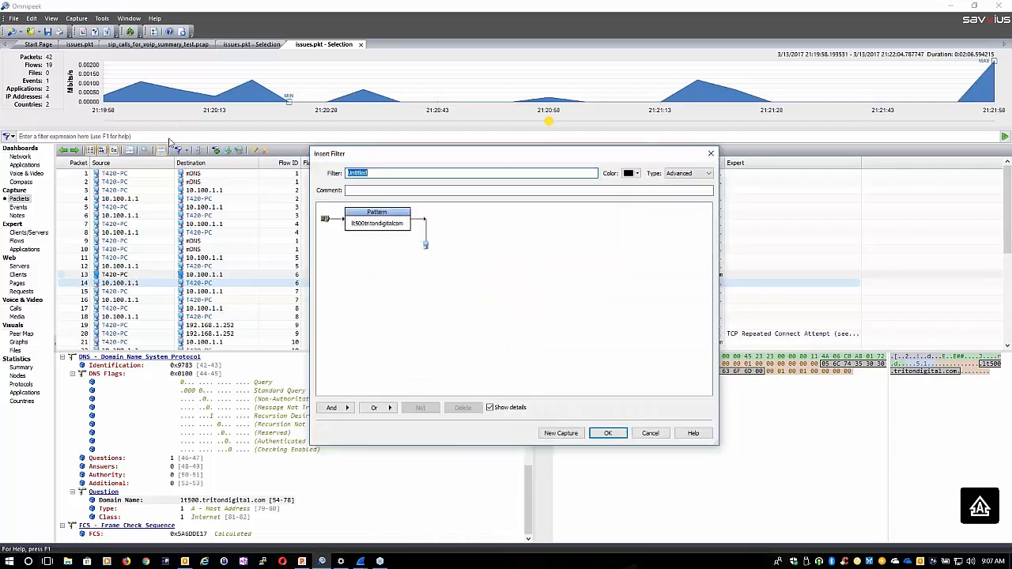
click(649, 433)
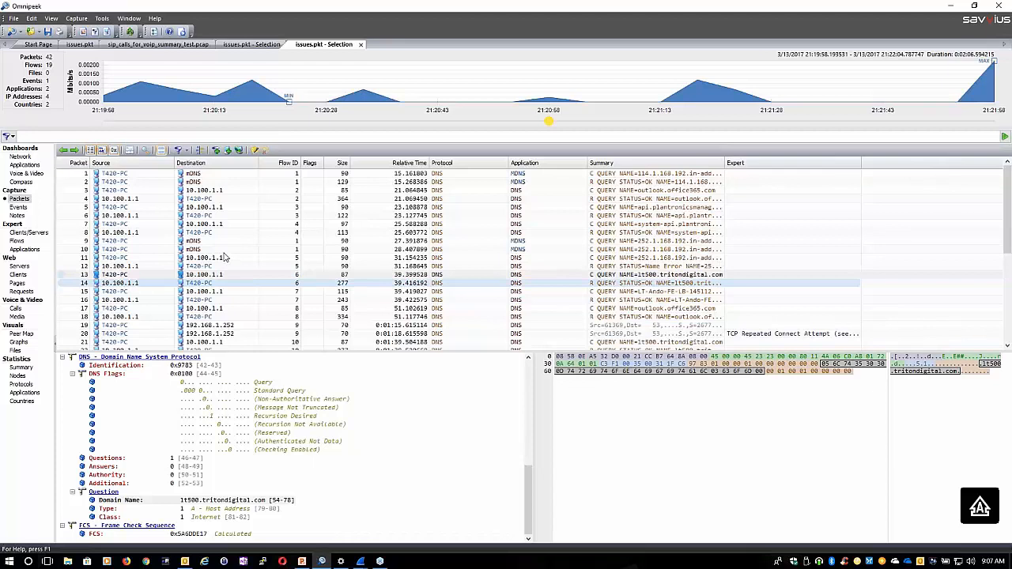
Select packet 4, the DNS response for outlook.office365.com, to bring up its decode
click(55, 18)
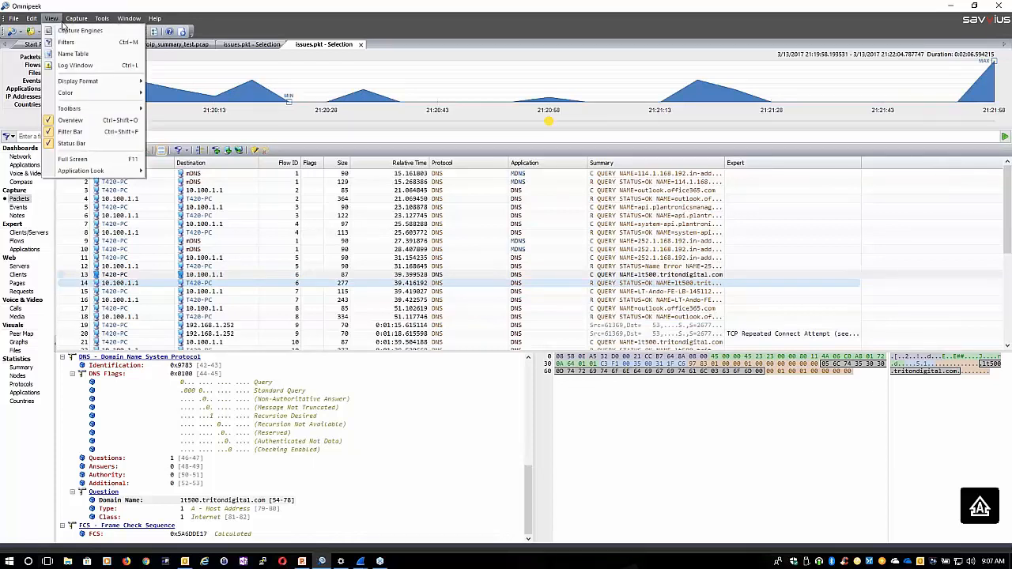
key(Escape)
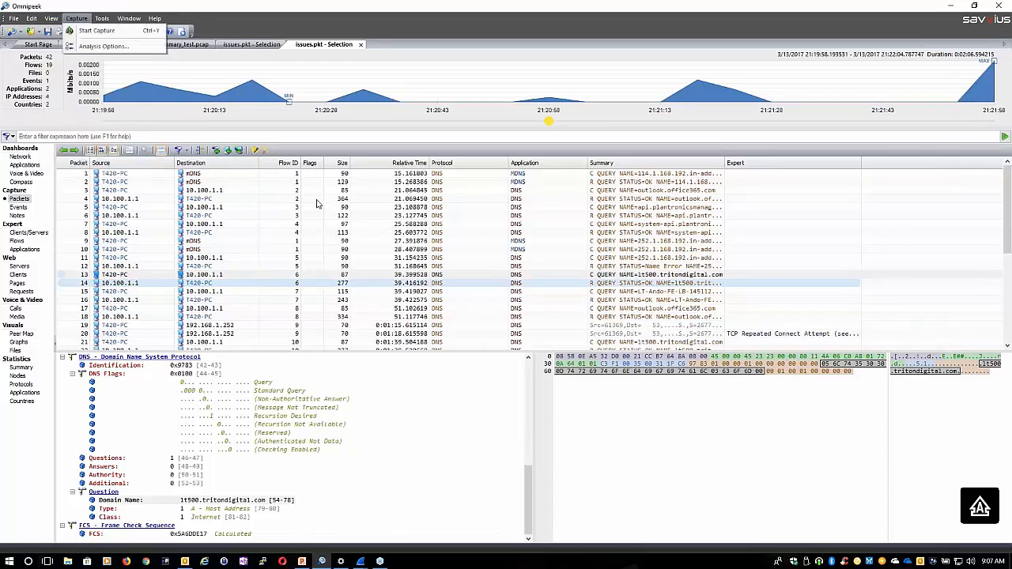
click(319, 200)
click(167, 136)
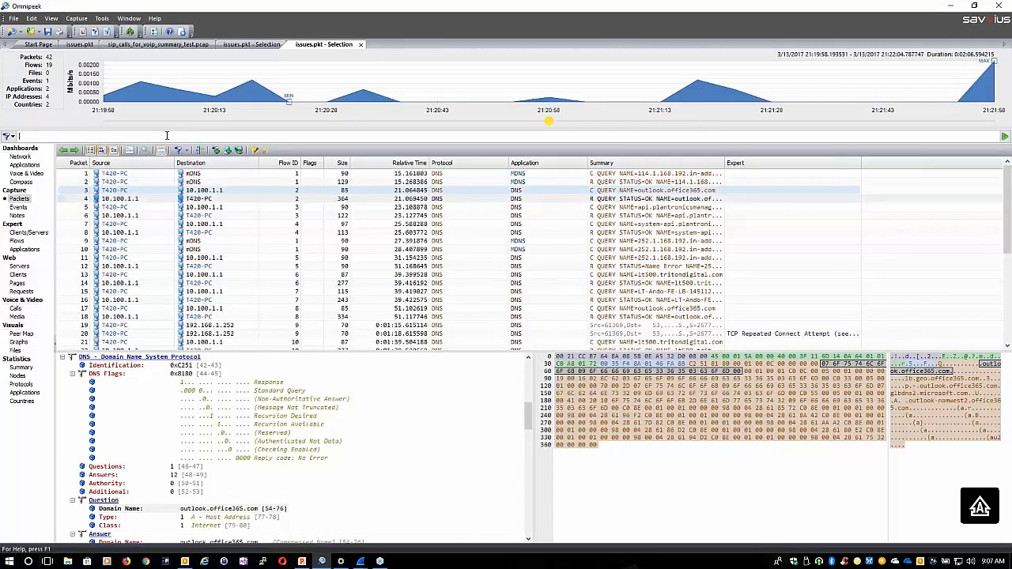
Open the list of saved filters, look through it for the NAME filter, and close the list
click(48, 31)
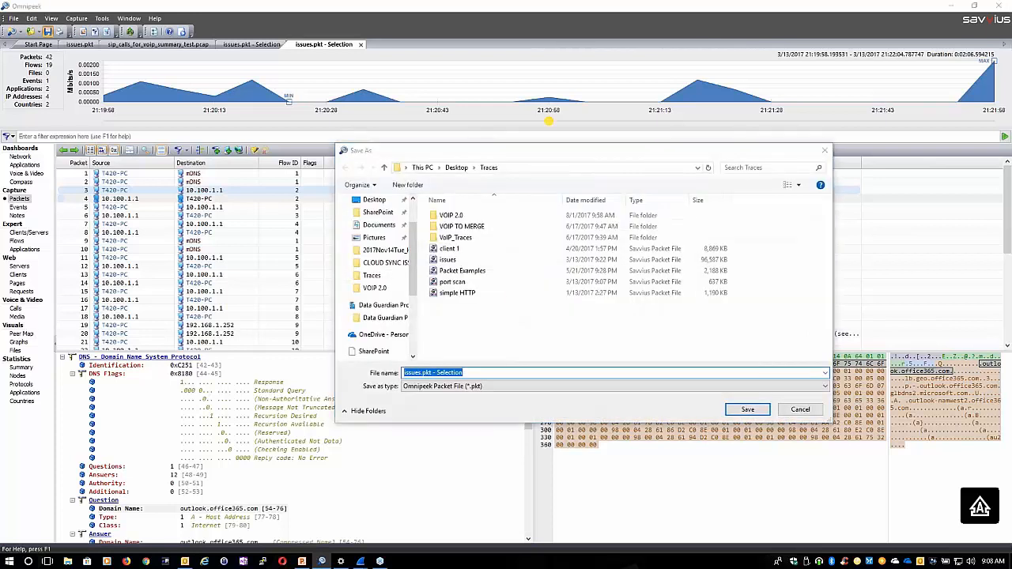
click(801, 410)
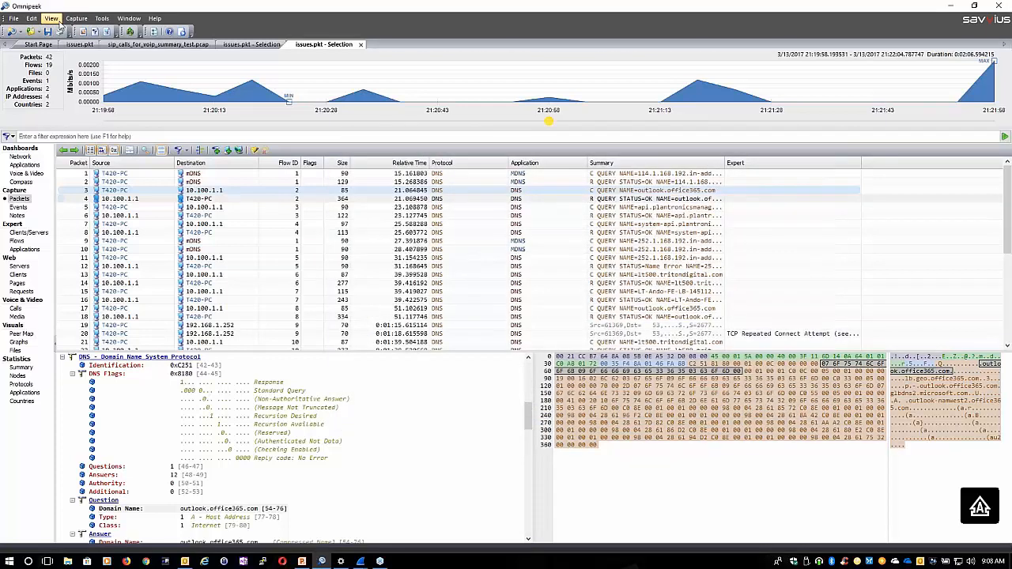
click(58, 22)
click(67, 43)
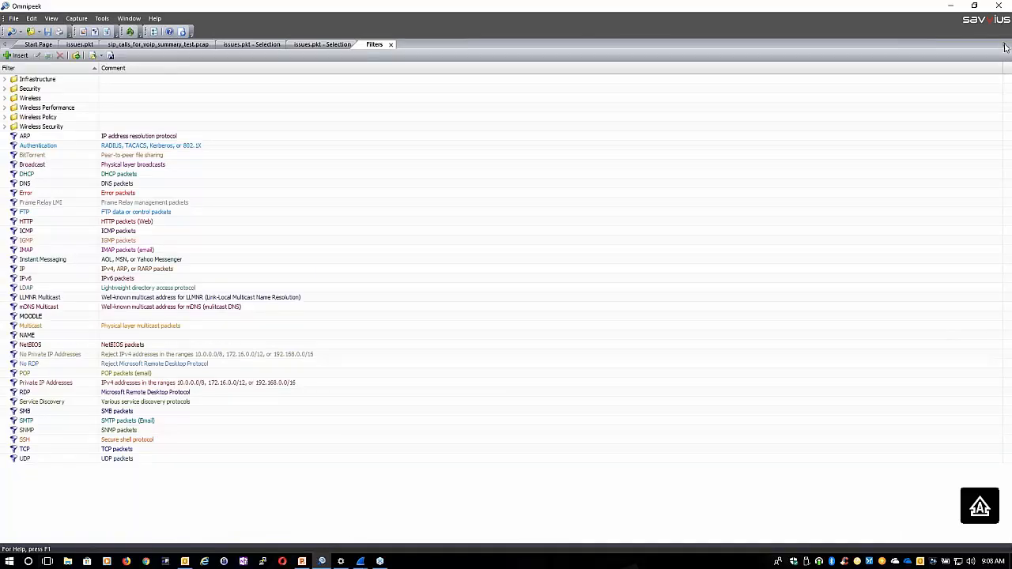
click(391, 44)
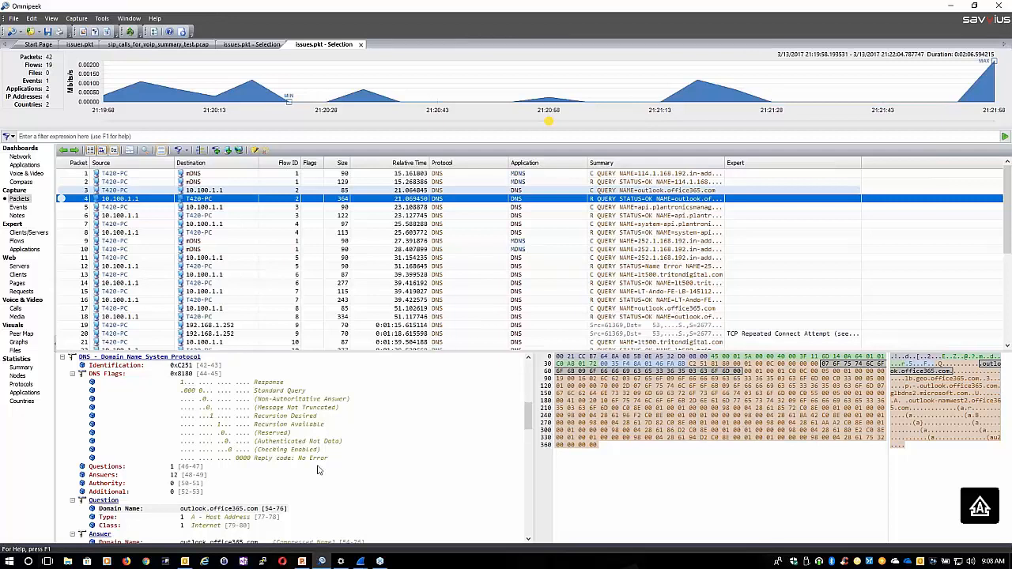
Start a filter from the queried domain name outlook.office365.com in the Question section of packet 4's decode
scroll(317, 470, down, 5)
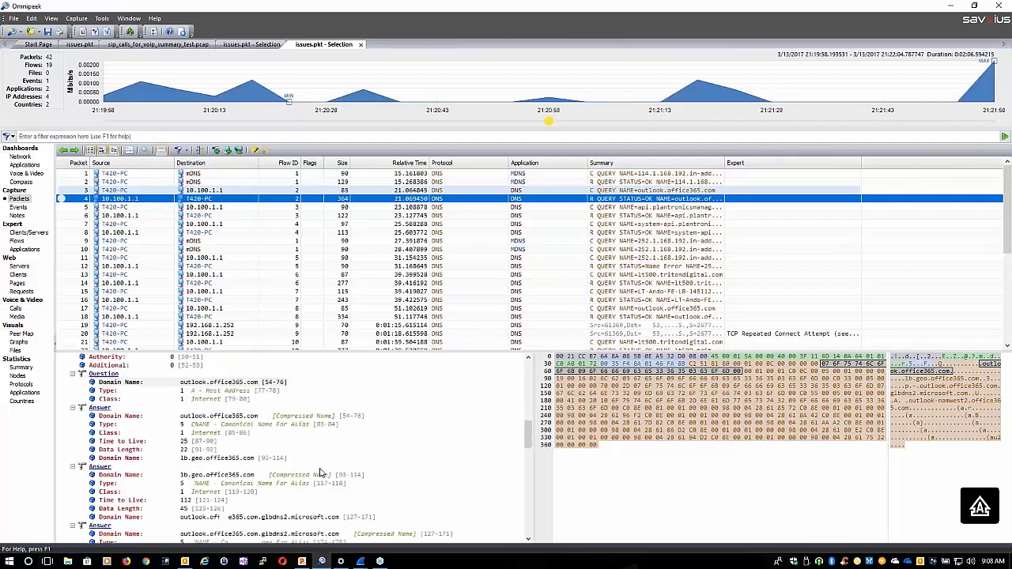
right_click(204, 383)
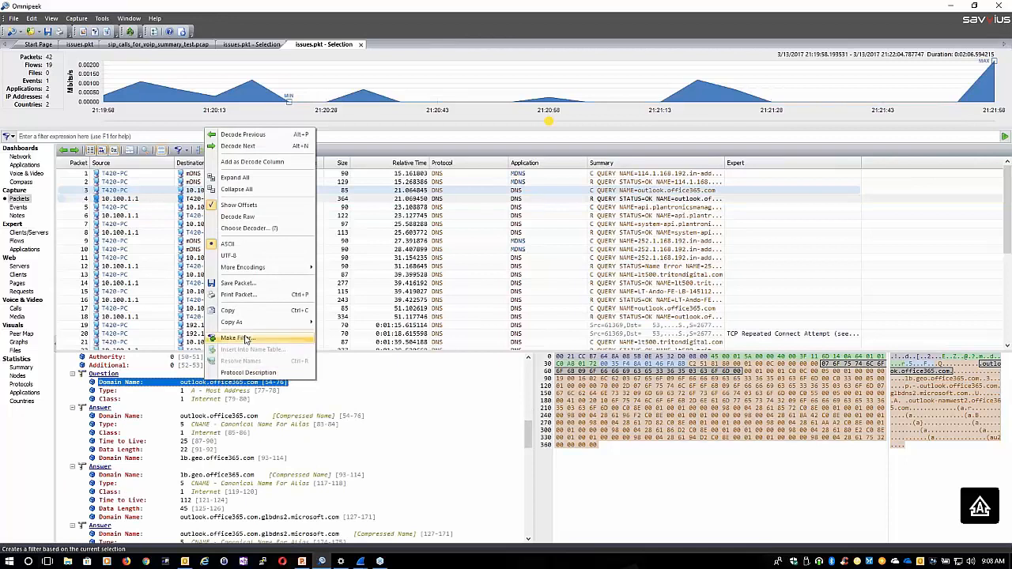